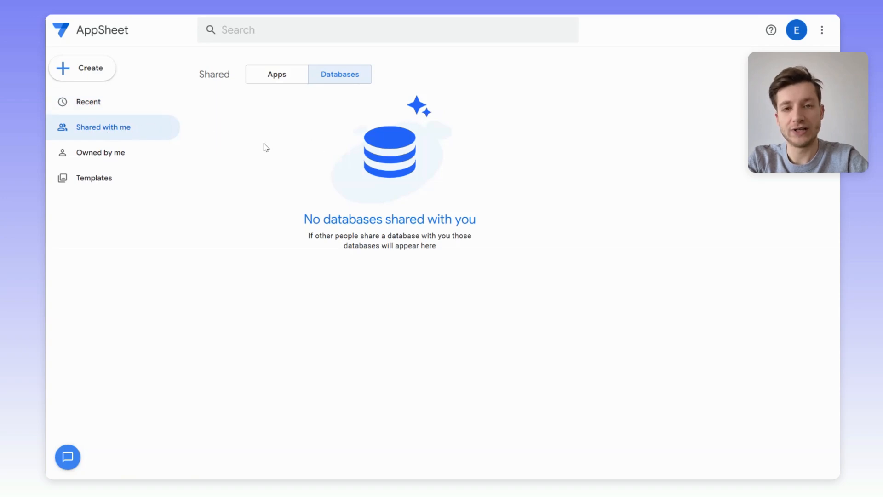
Step: Check the owned databases and browse the library of app templates
click(107, 158)
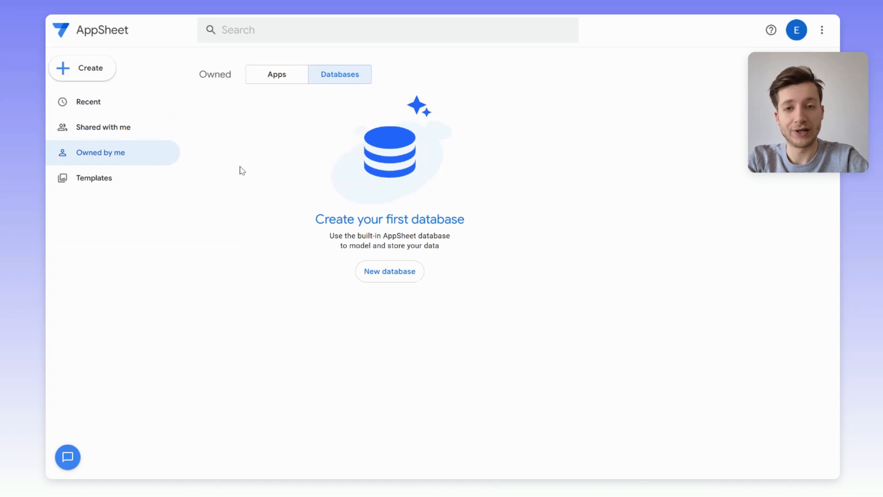
click(101, 177)
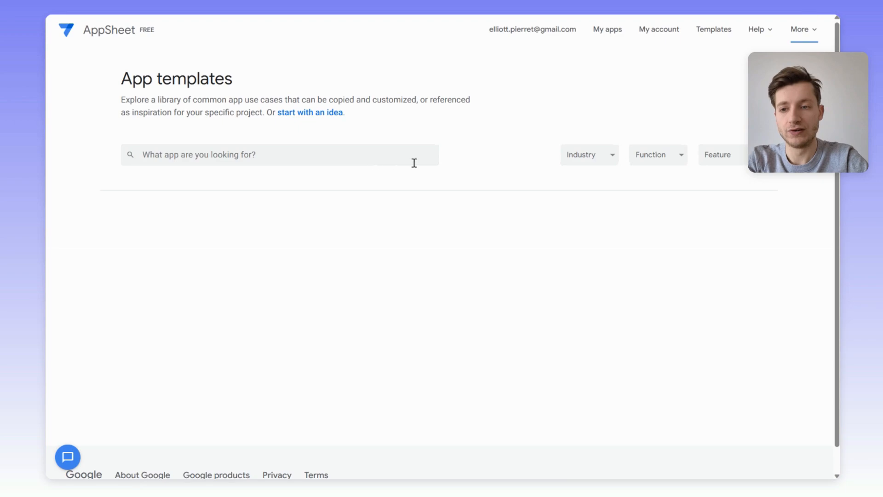
scroll(520, 276, down, 10)
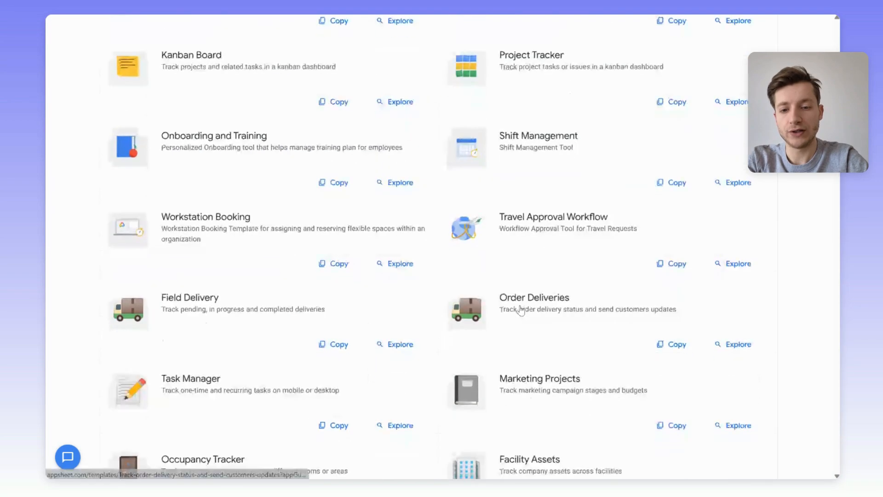
scroll(520, 310, down, 15)
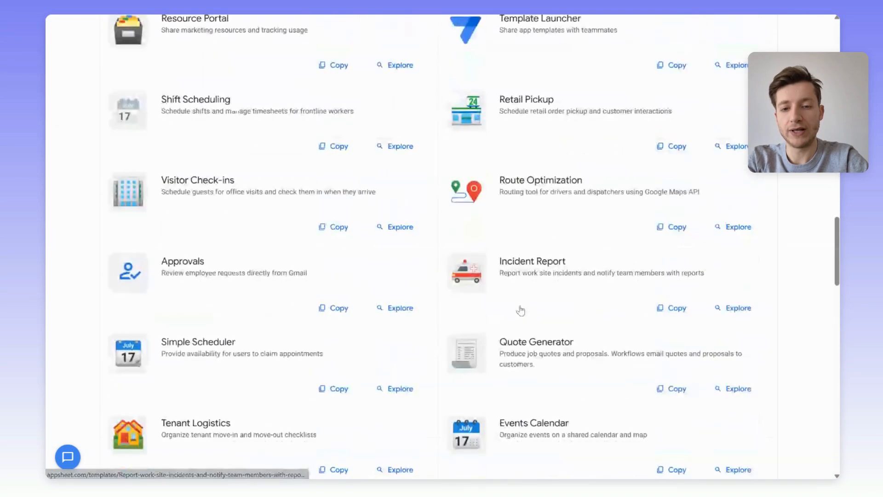
scroll(521, 310, down, 15)
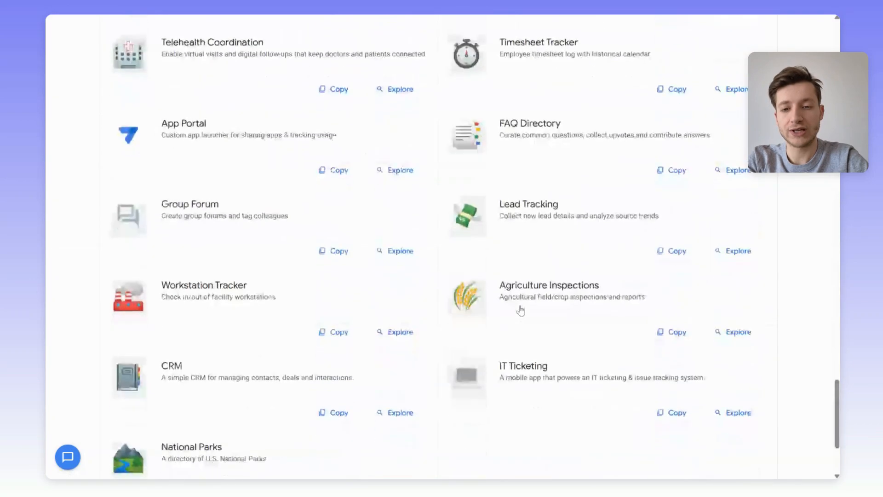
scroll(521, 310, up, 20)
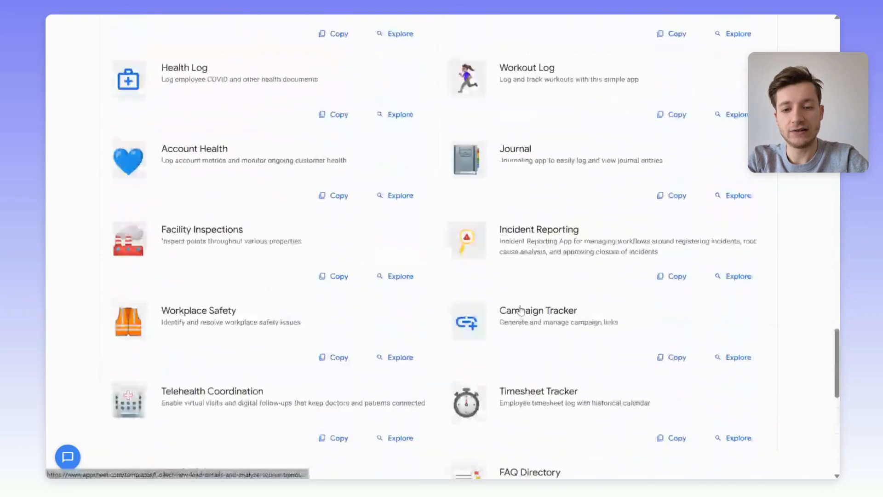
scroll(521, 310, up, 20)
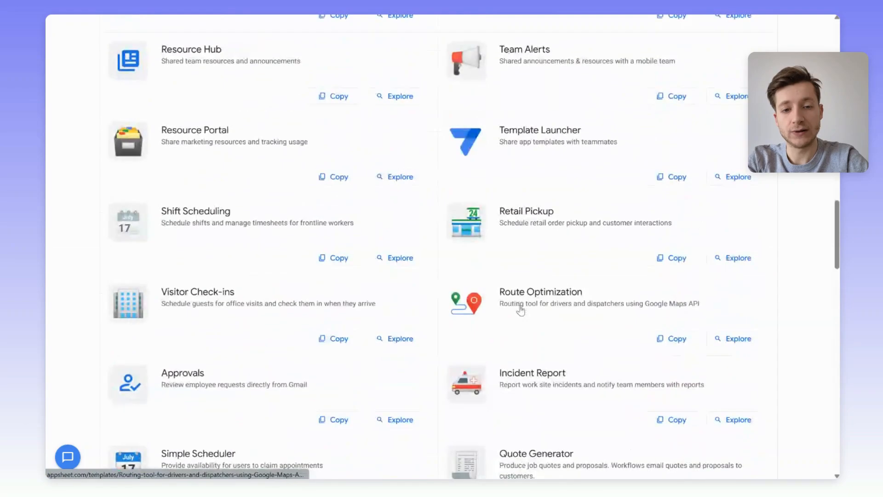
scroll(520, 311, up, 15)
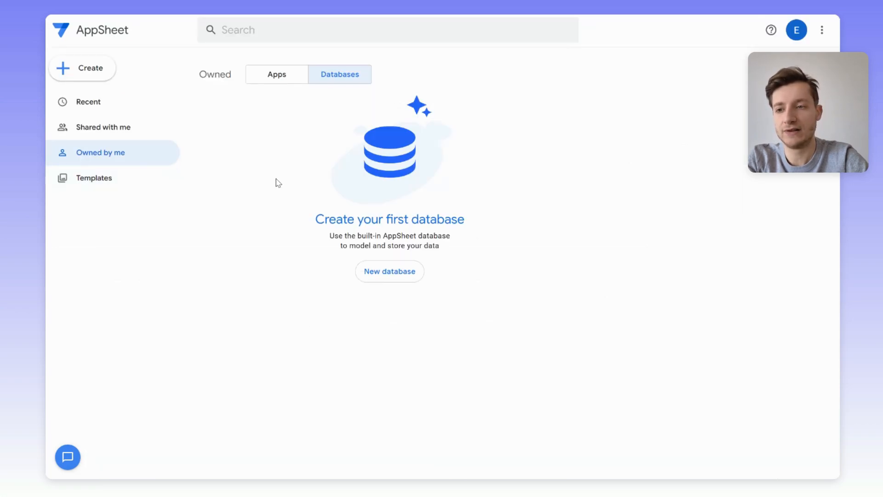
Step: Check the owned apps, return to the owned databases and create a new database
click(292, 82)
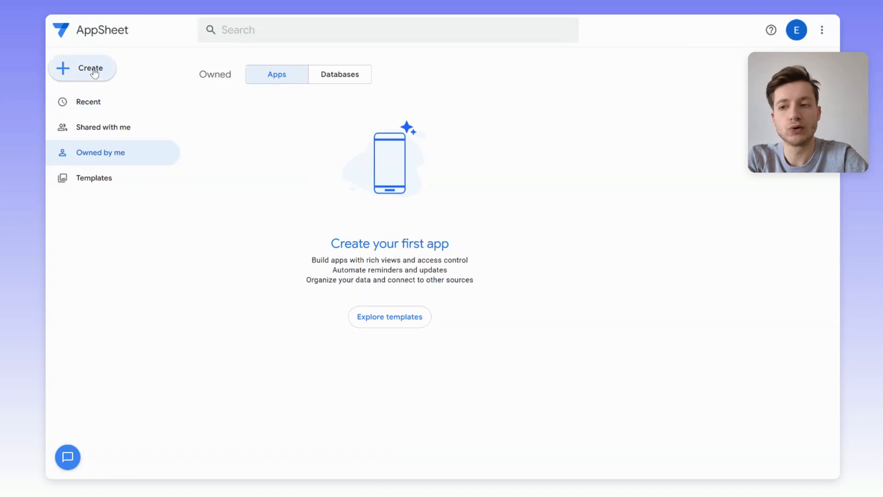
click(337, 78)
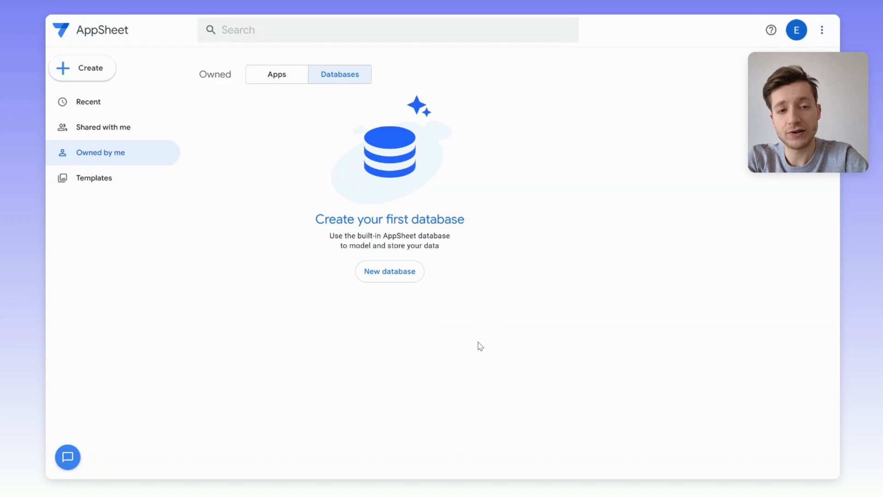
click(389, 273)
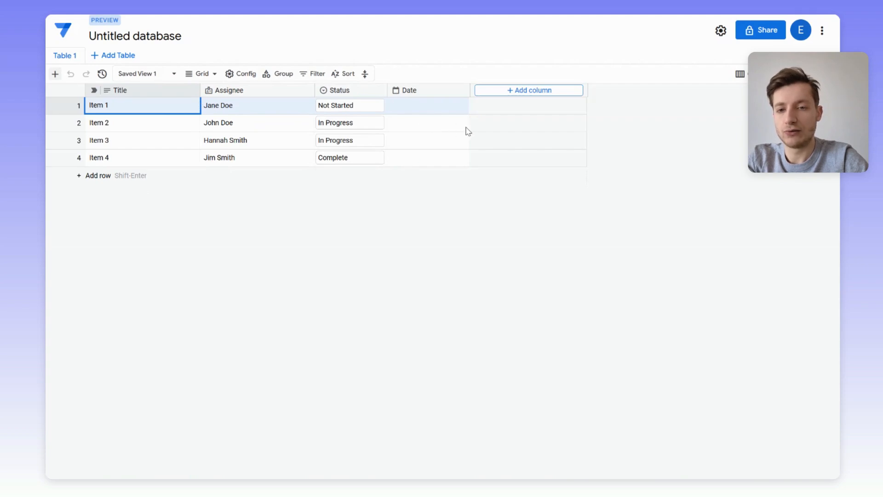
Step: Examine the data types available for a new column in Table 1 without adding the column
click(511, 90)
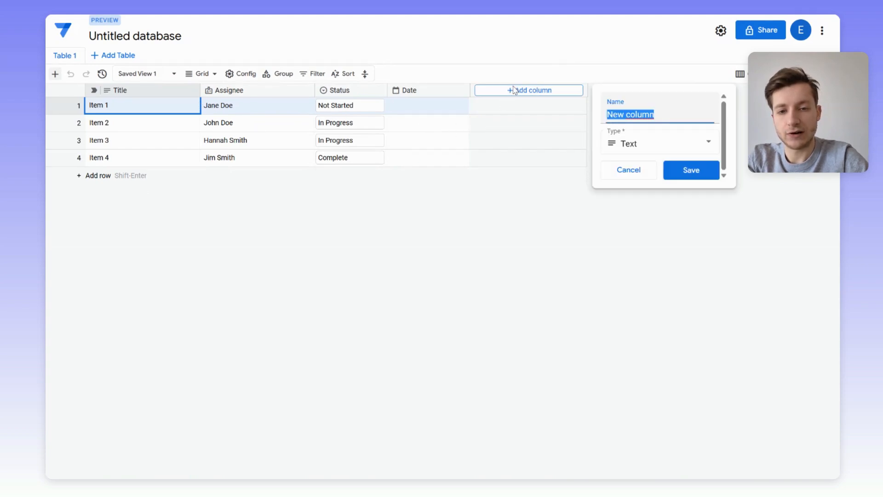
click(671, 140)
scroll(671, 235, up, 2)
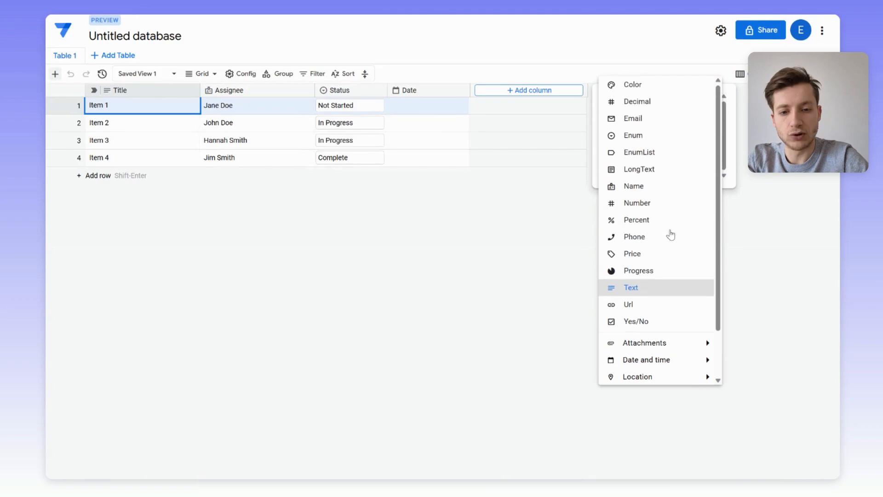
scroll(671, 235, down, 2)
scroll(671, 236, up, 2)
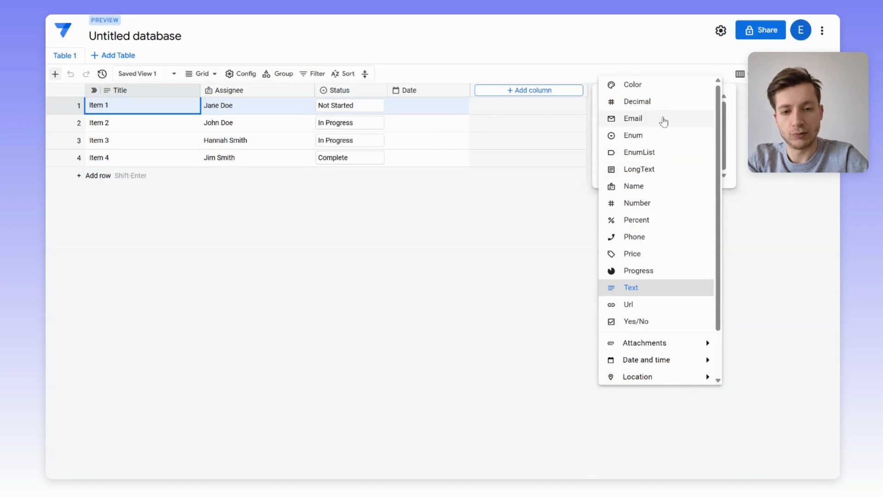
click(523, 289)
click(637, 170)
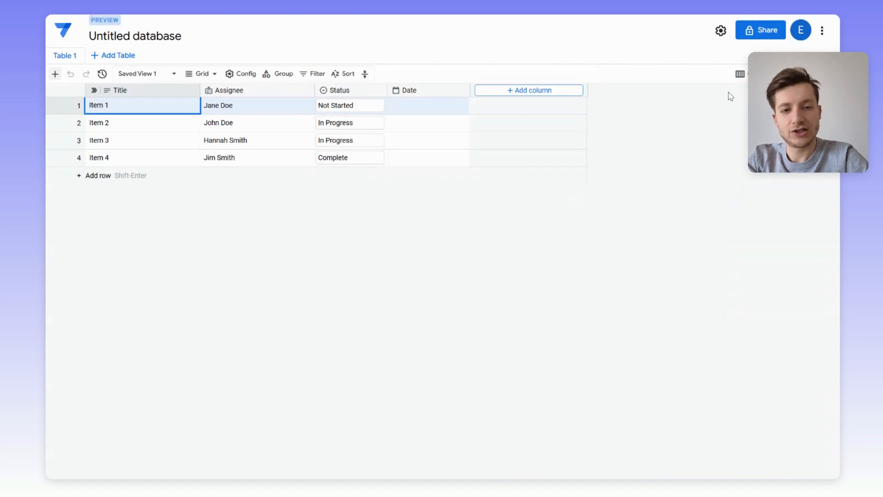
Step: Review the column list of Table 1 and the apps that use the table
click(740, 74)
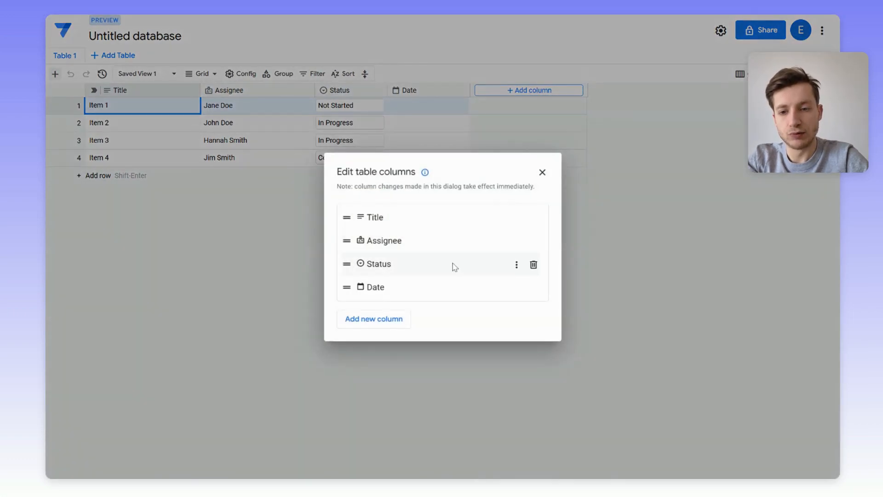
click(542, 172)
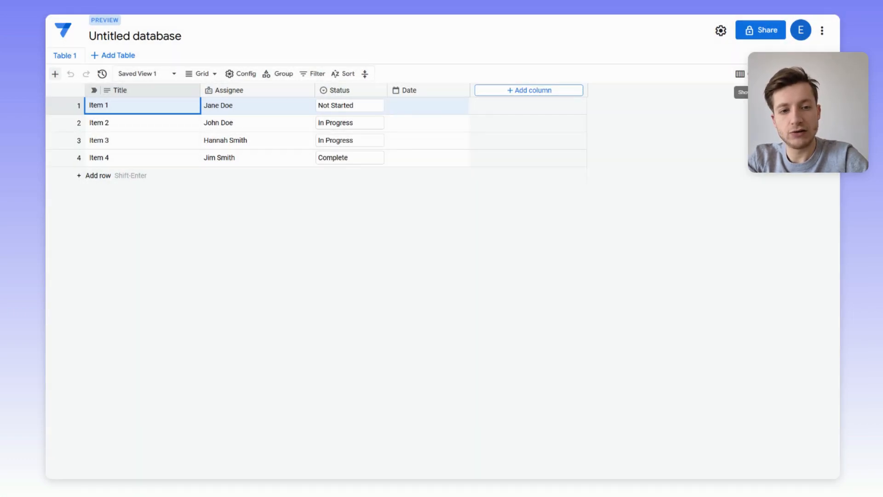
click(754, 74)
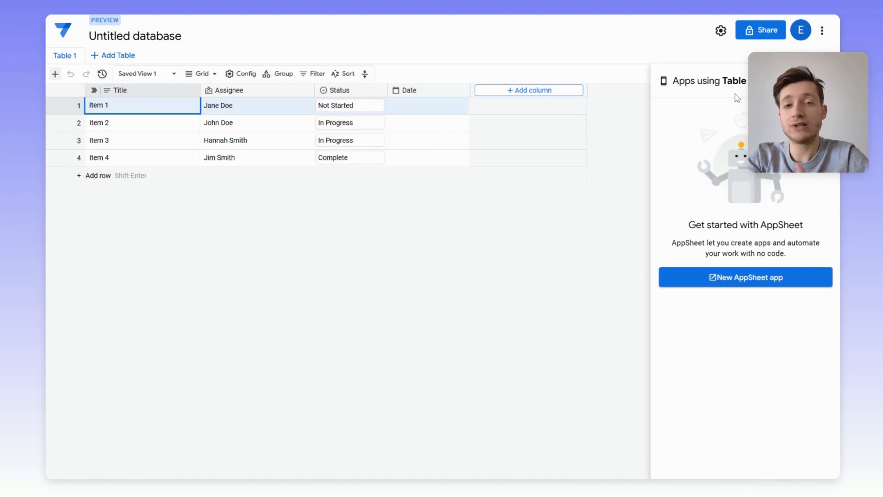
click(826, 81)
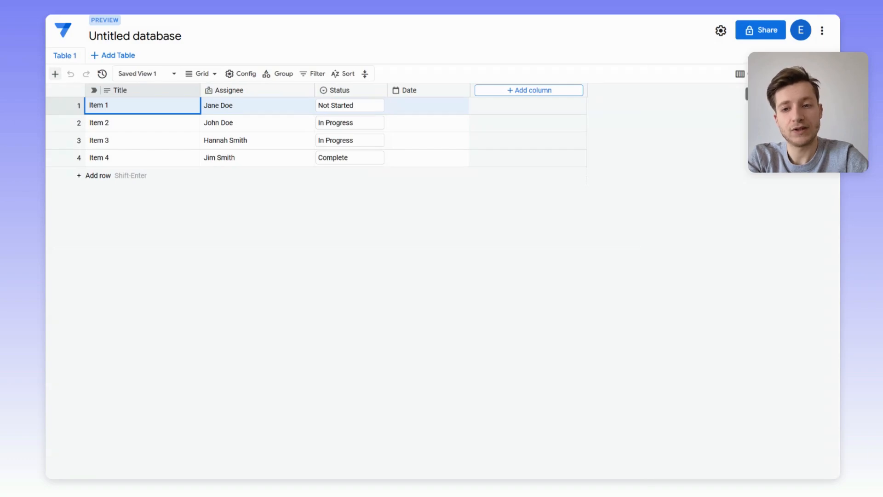
Step: Look at the options for adding a table and the saved views of Table 1
click(119, 56)
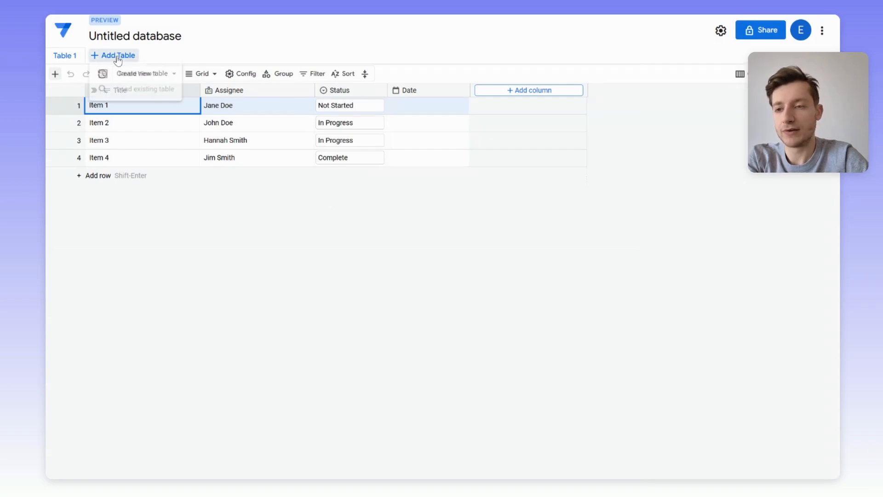
click(248, 271)
click(167, 77)
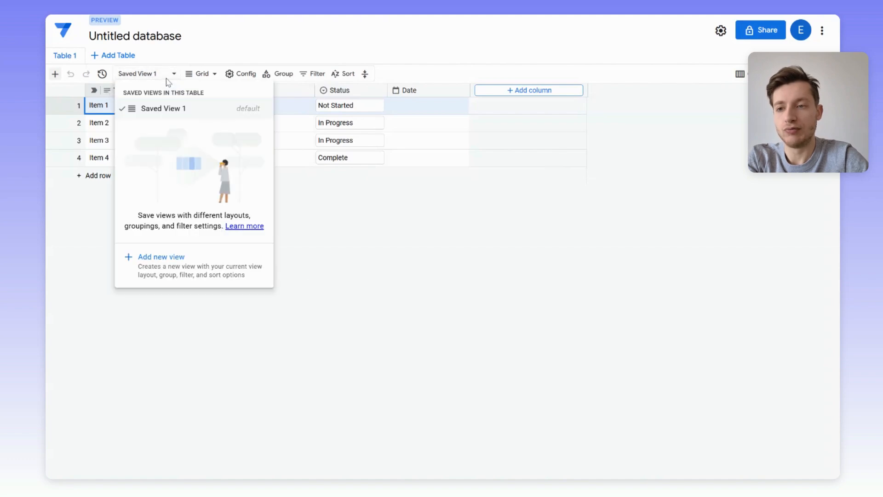
click(197, 79)
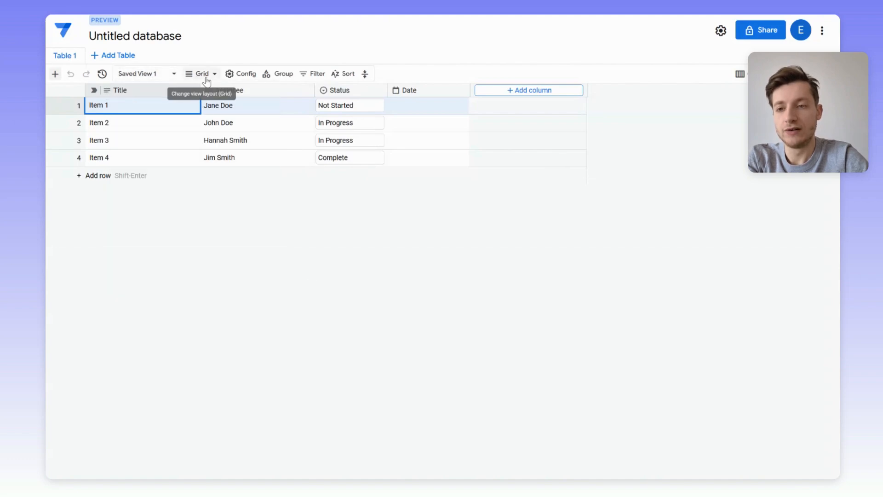
Step: Preview Table 1 in the Kanban layout and return it to the Grid layout
click(205, 79)
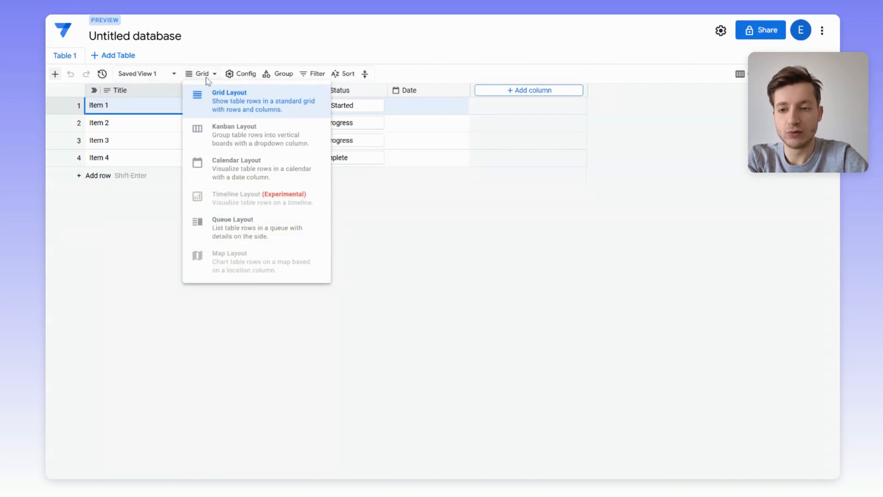
click(280, 143)
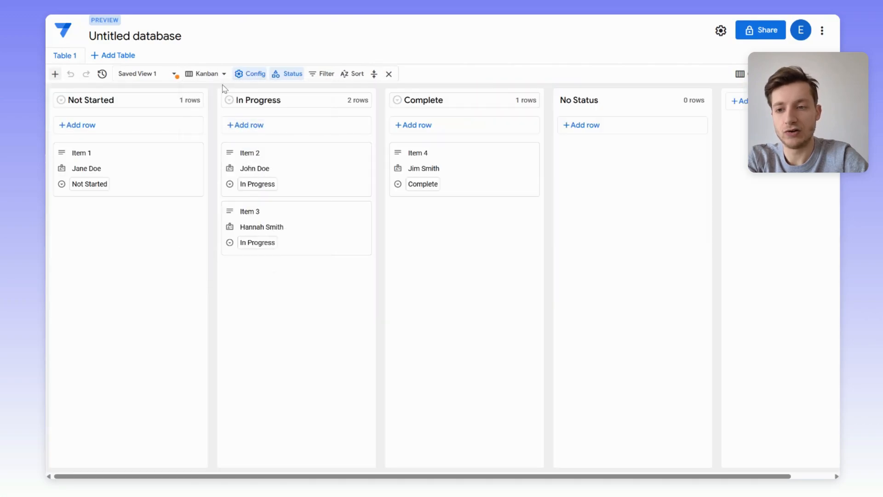
click(205, 74)
click(220, 102)
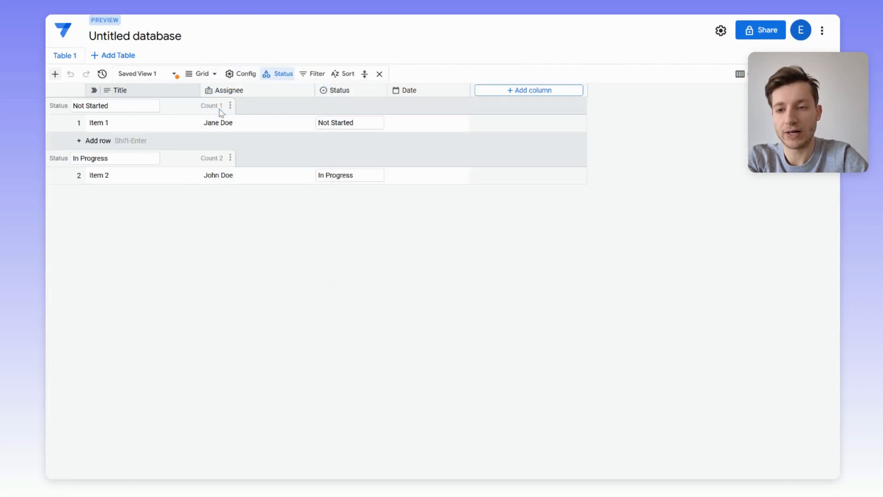
Step: Review the grid layout settings for column visibility and summary rows, and the filter options, without changing them
click(236, 74)
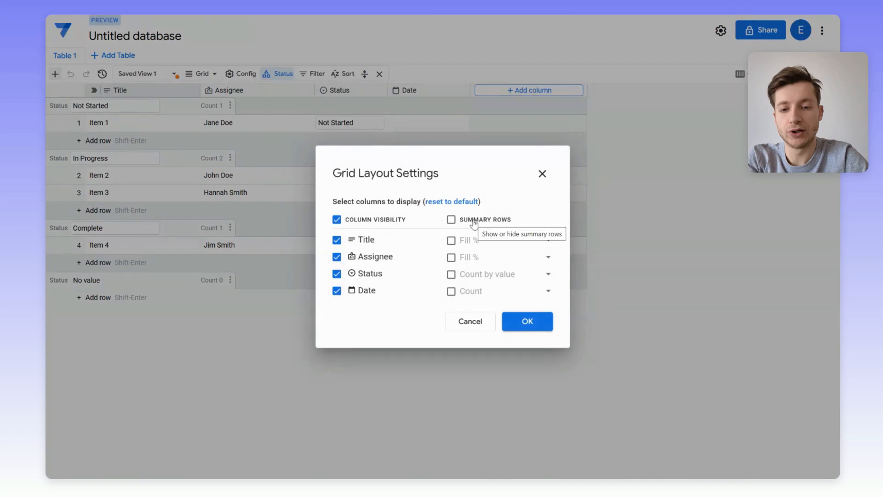
click(474, 323)
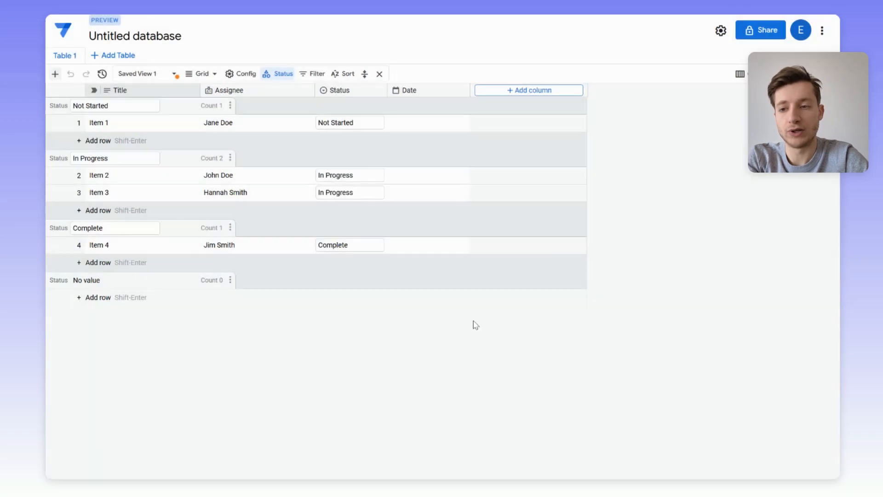
click(309, 76)
click(309, 76)
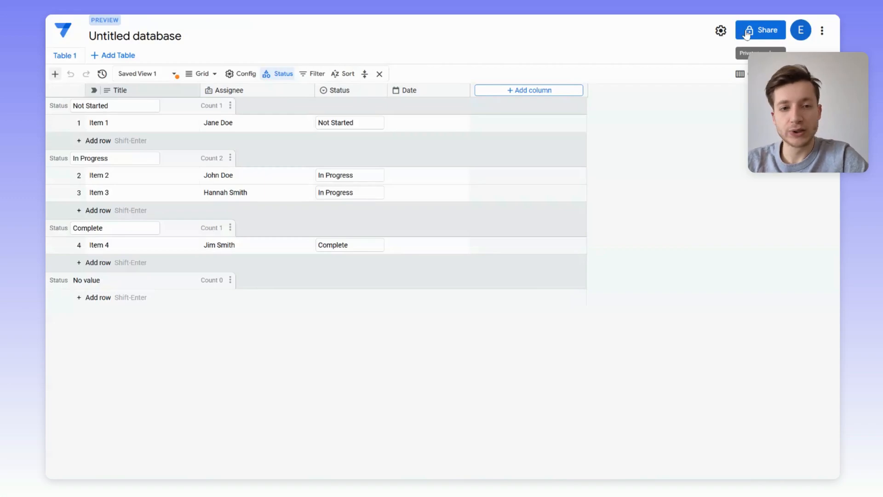
Step: Review the database sharing settings without sharing it with anyone
click(760, 37)
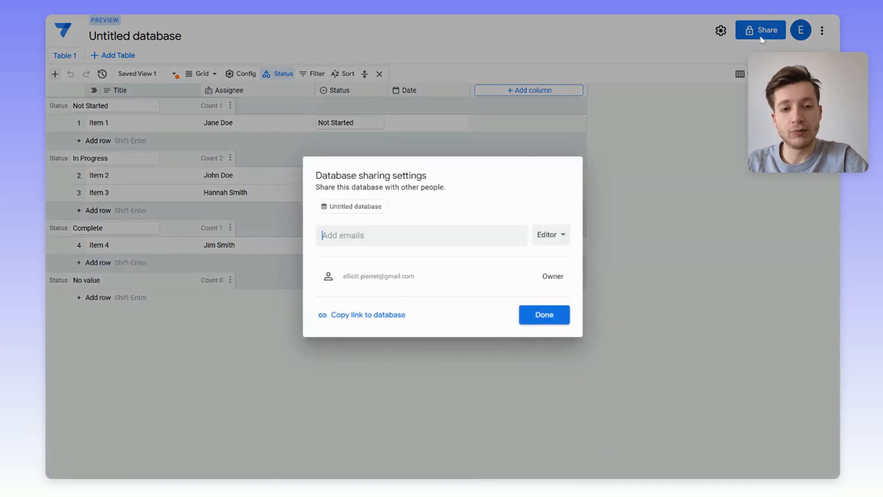
click(694, 199)
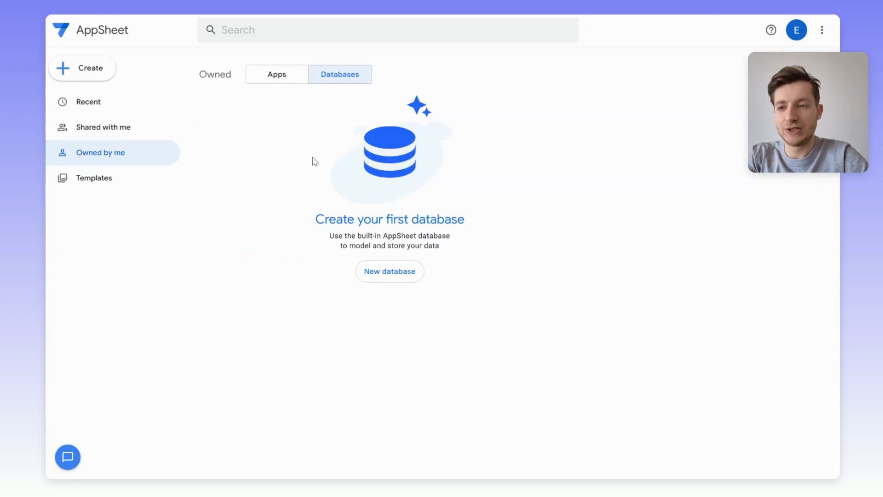
Step: Show the owned apps and look through the creation options for apps and databases
click(279, 73)
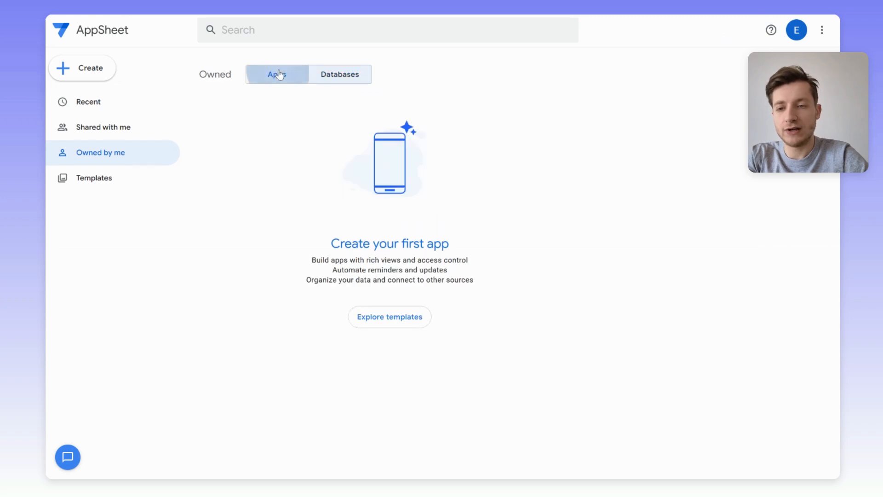
click(99, 75)
mouse_move(165, 134)
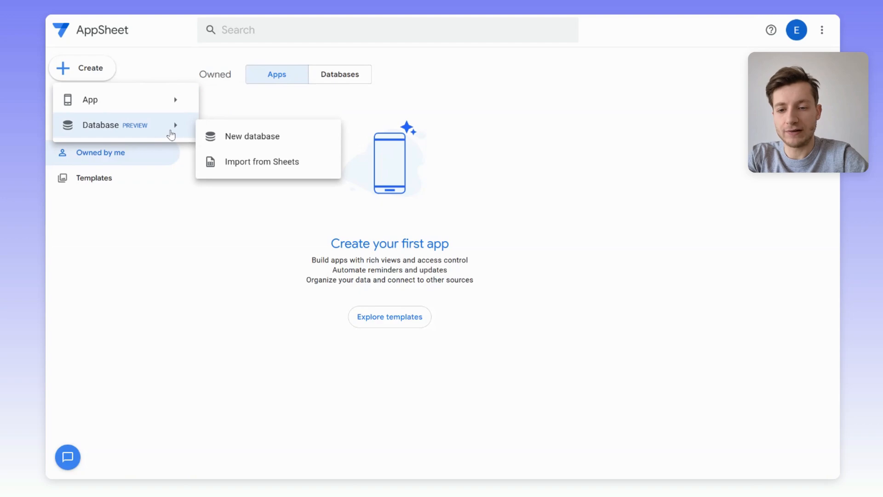
mouse_move(126, 105)
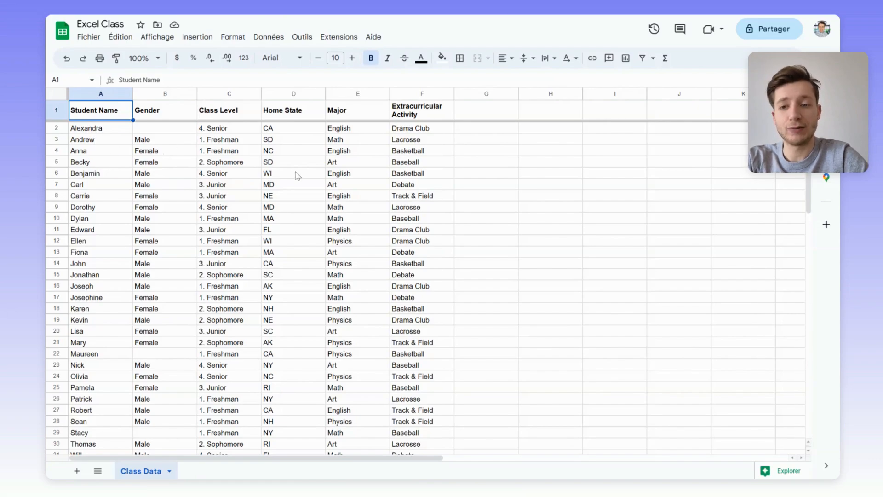
Step: Switch to Google Sheets and review the student records on the Class Data sheet of Excel Class
scroll(363, 274, down, 4)
scroll(363, 274, up, 4)
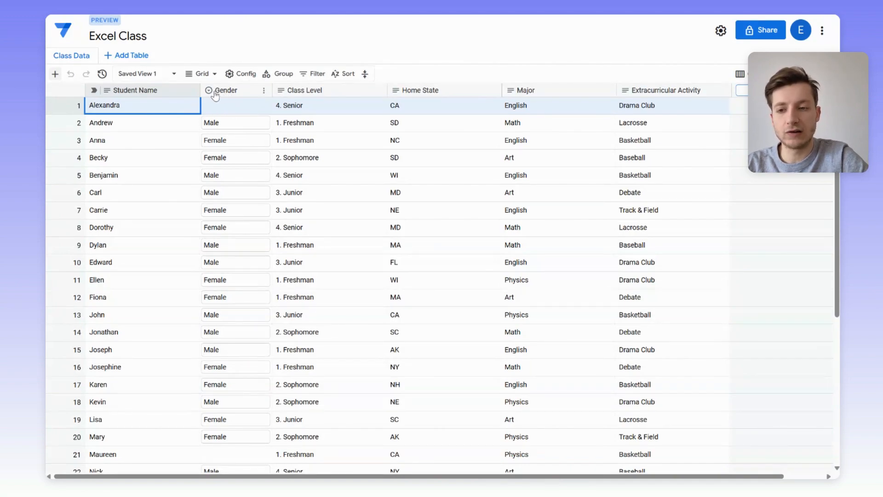
Step: Review the Gender column's type and dropdown options in the Class Data table, leaving the settings unsaved
click(263, 91)
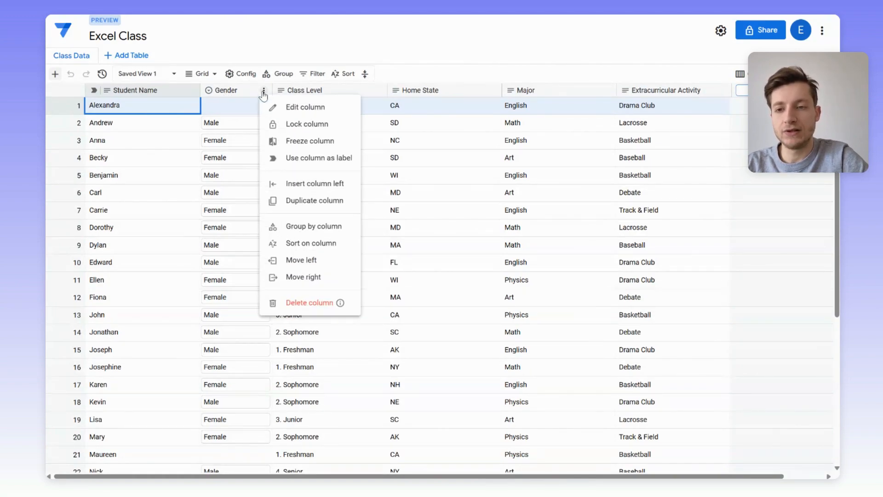
click(287, 110)
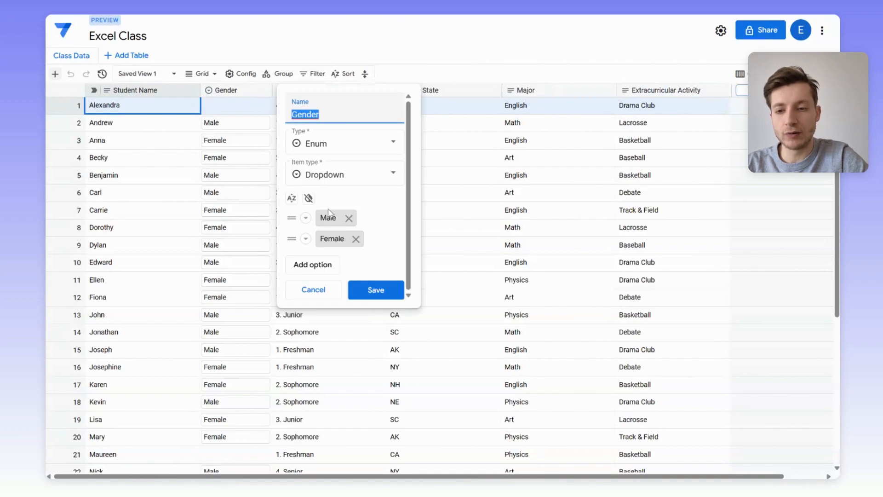
click(313, 289)
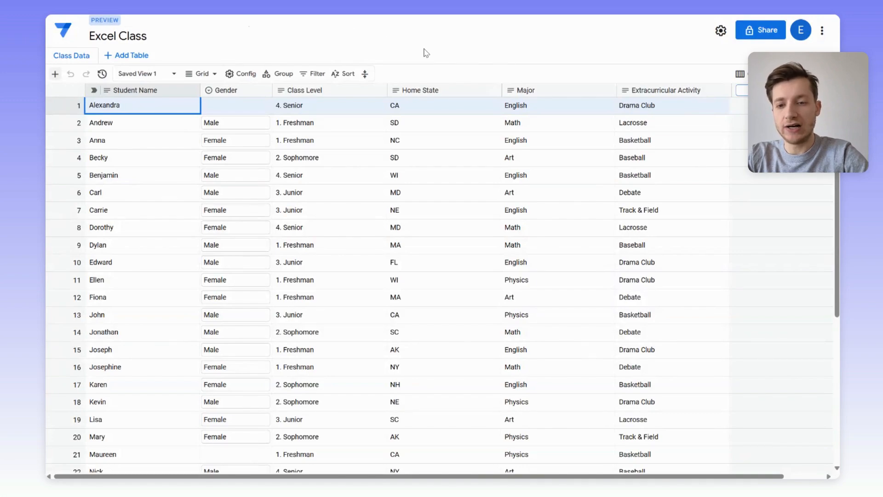
scroll(511, 310, down, 3)
scroll(510, 311, up, 3)
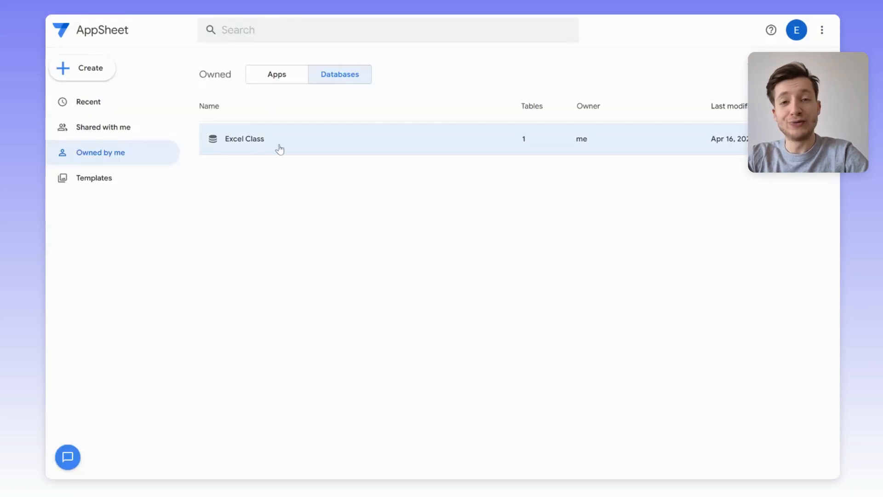
Step: Start a new app named New App in the Education & Training category and proceed to choosing its data
click(278, 77)
click(82, 68)
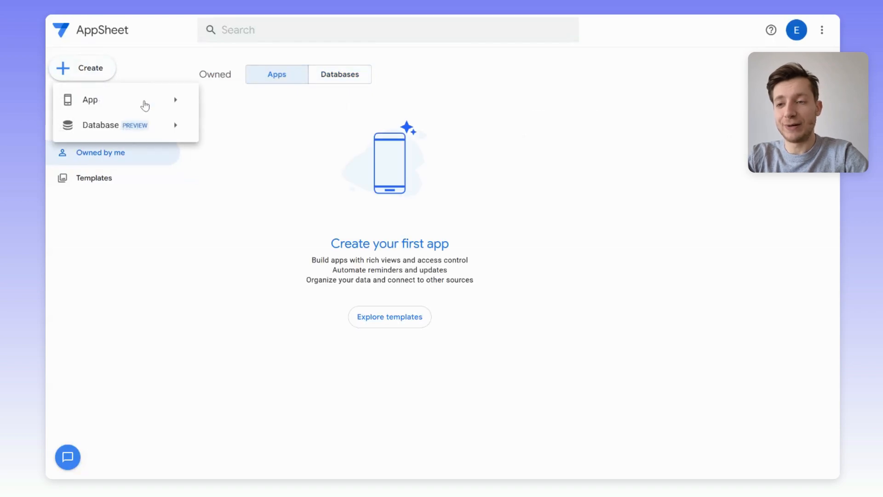
mouse_move(143, 104)
click(269, 100)
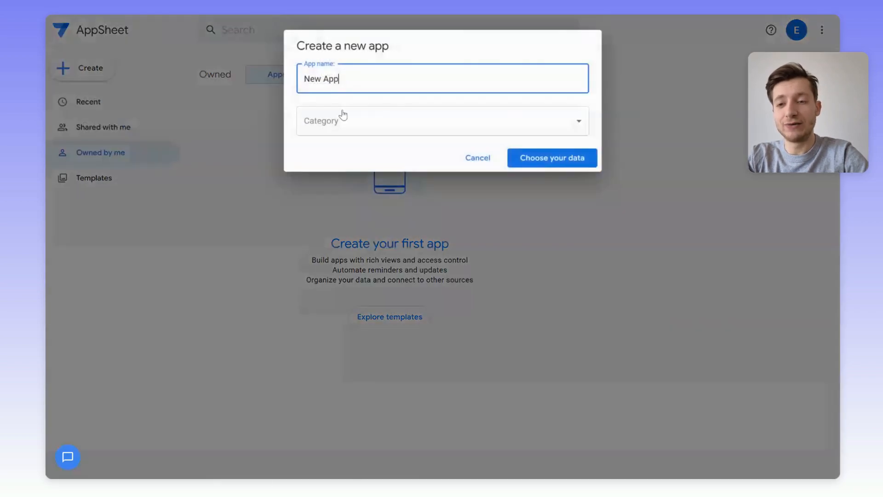
click(411, 115)
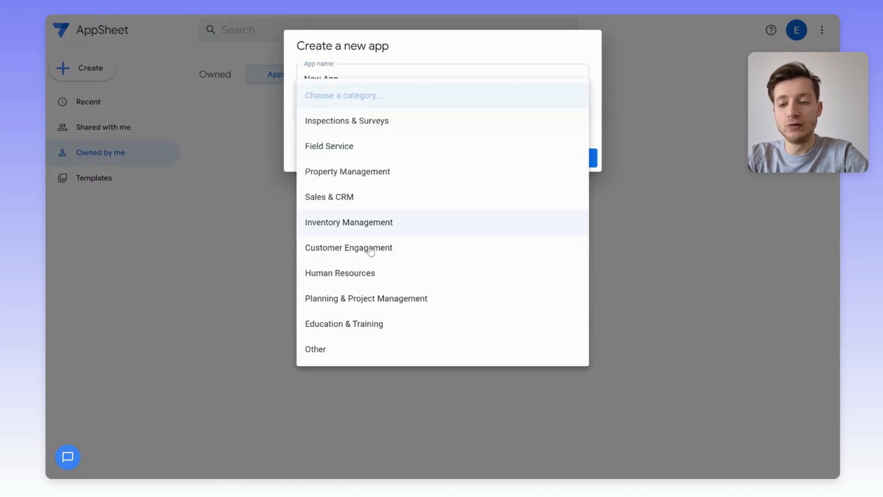
click(356, 327)
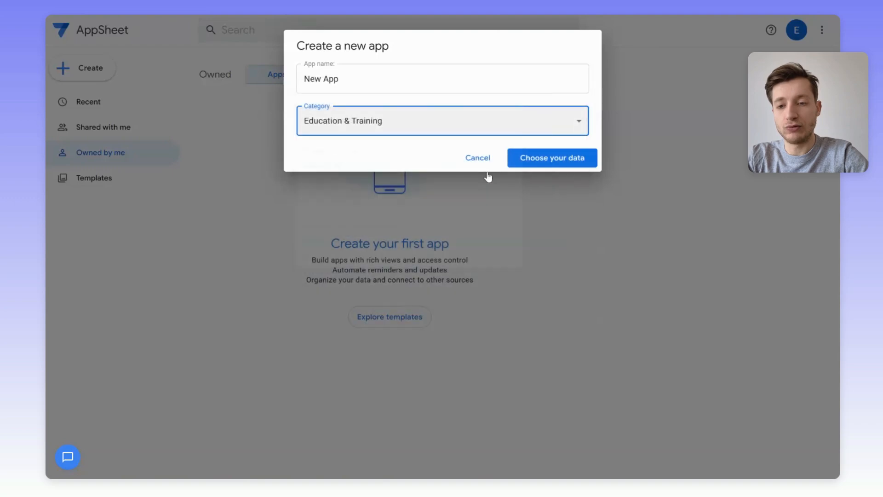
click(545, 158)
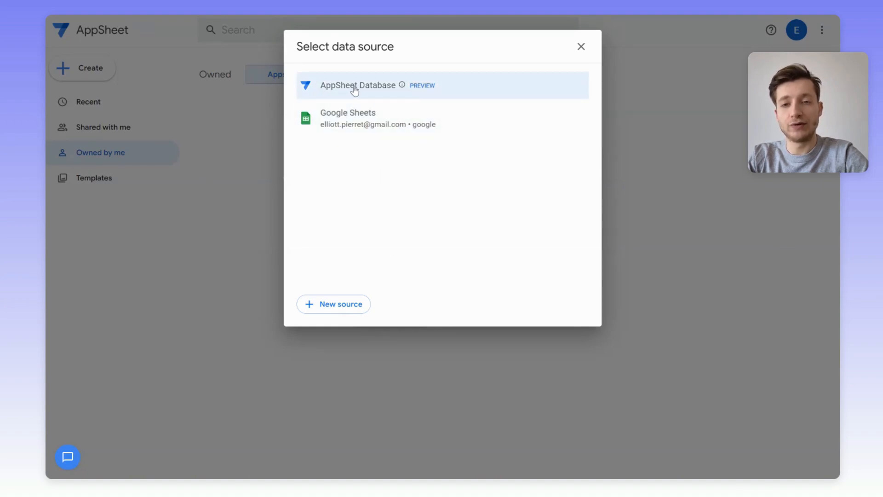
Step: Examine the providers available for adding a new data source, without adding one
click(351, 305)
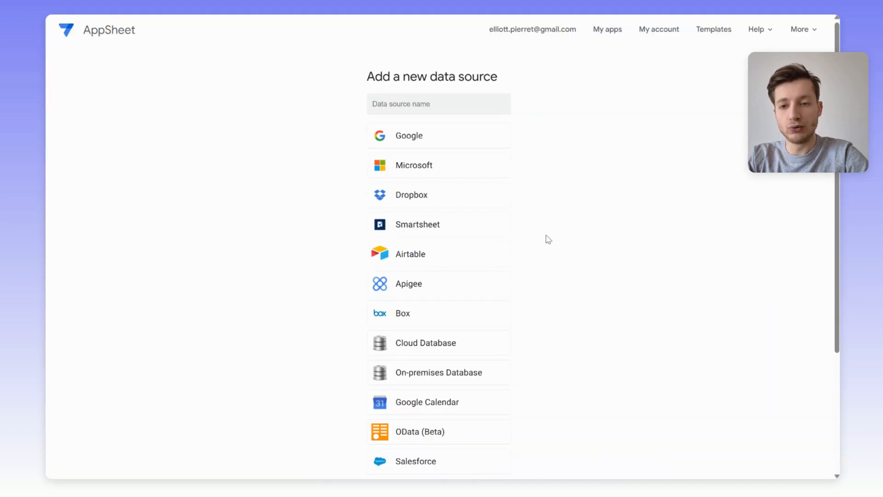
scroll(548, 240, down, 3)
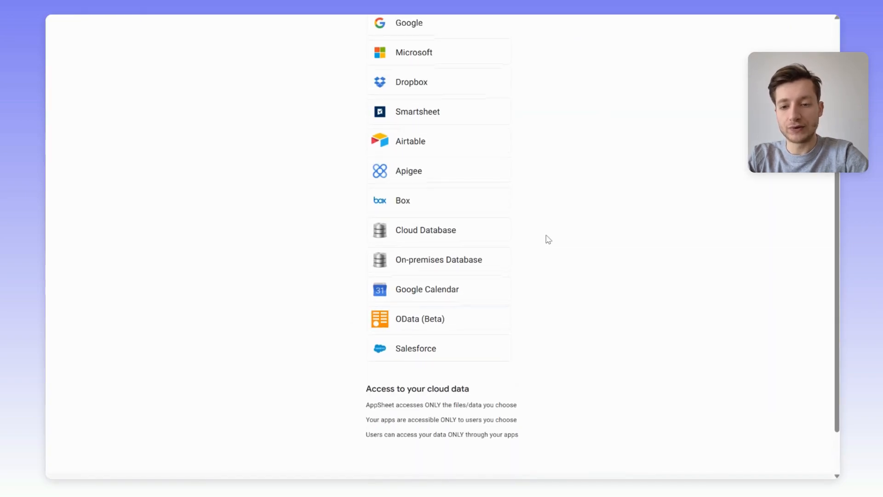
scroll(548, 240, up, 2)
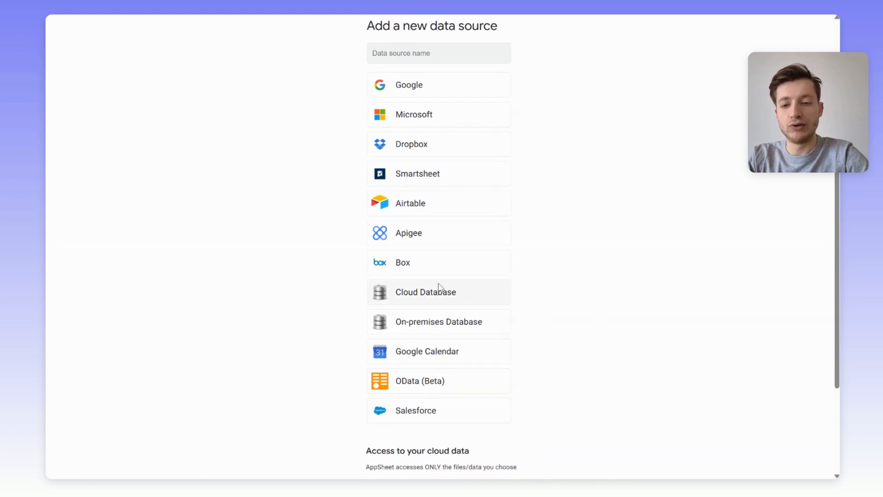
scroll(598, 166, up, 1)
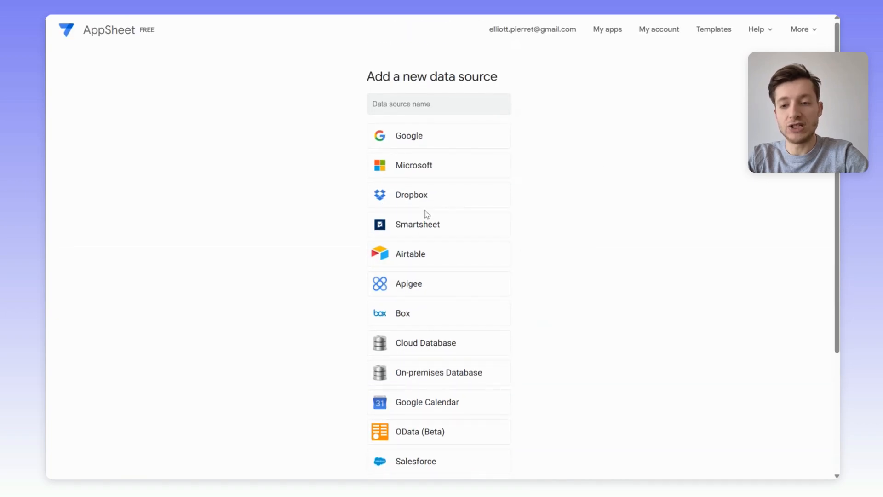
scroll(588, 258, down, 4)
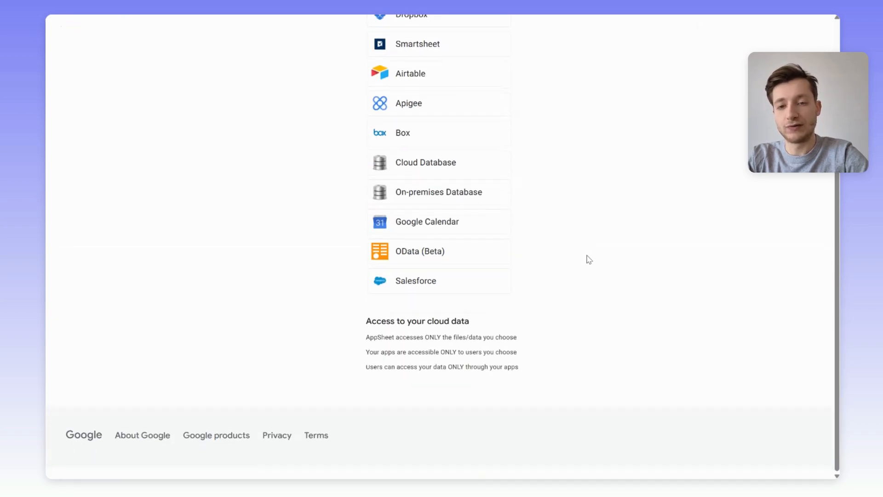
scroll(588, 259, up, 4)
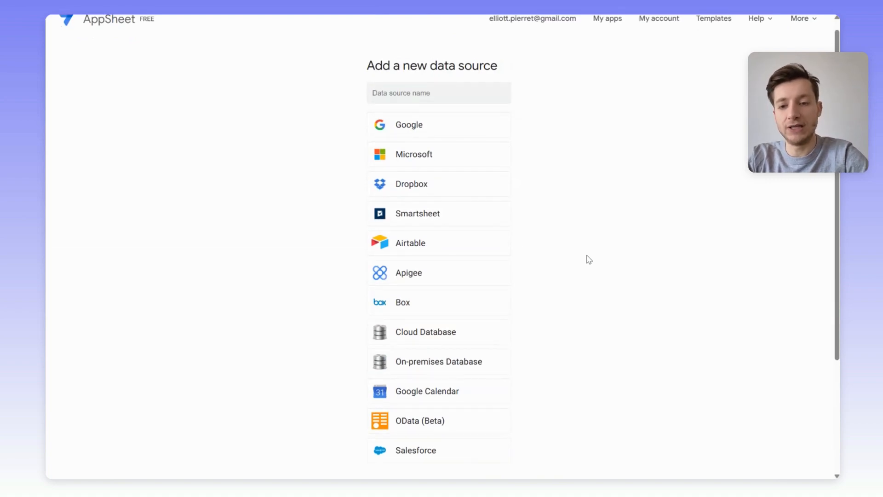
scroll(589, 259, down, 2)
scroll(589, 259, up, 1)
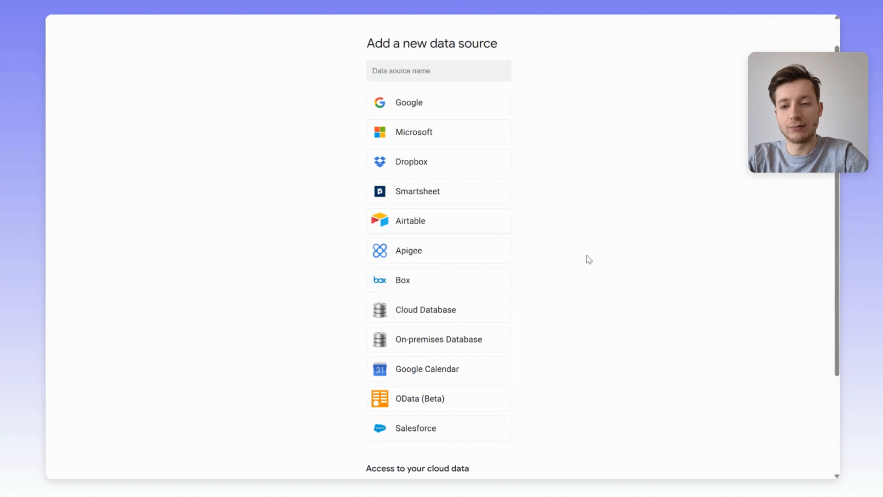
scroll(589, 259, up, 1)
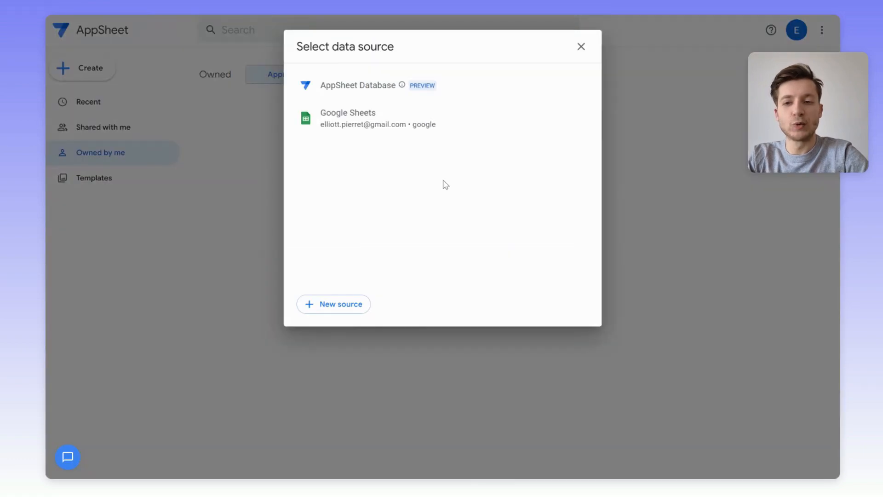
Step: Create the app from the Class Data table of the Excel Class AppSheet database with Update, Add and Delete permissions
click(365, 94)
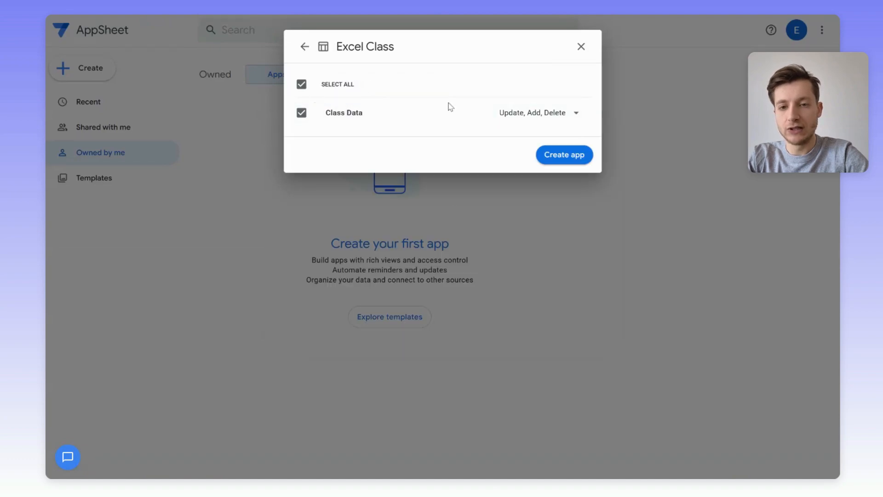
click(576, 115)
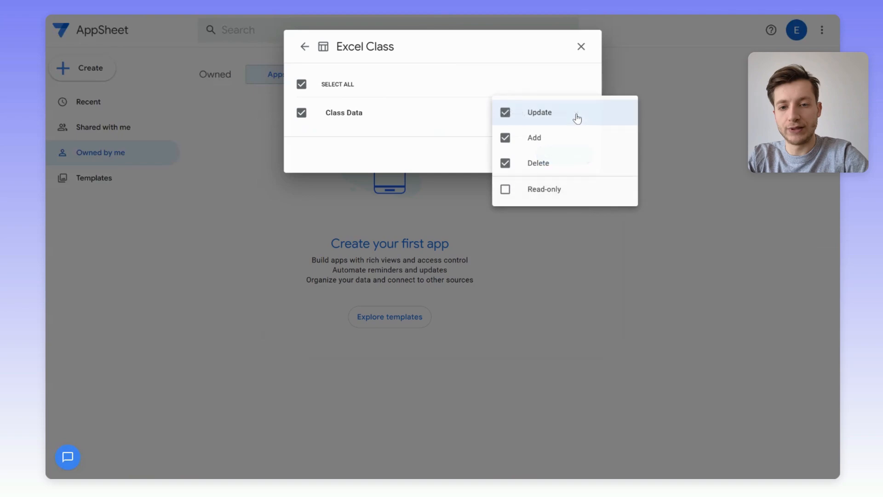
click(488, 48)
click(559, 155)
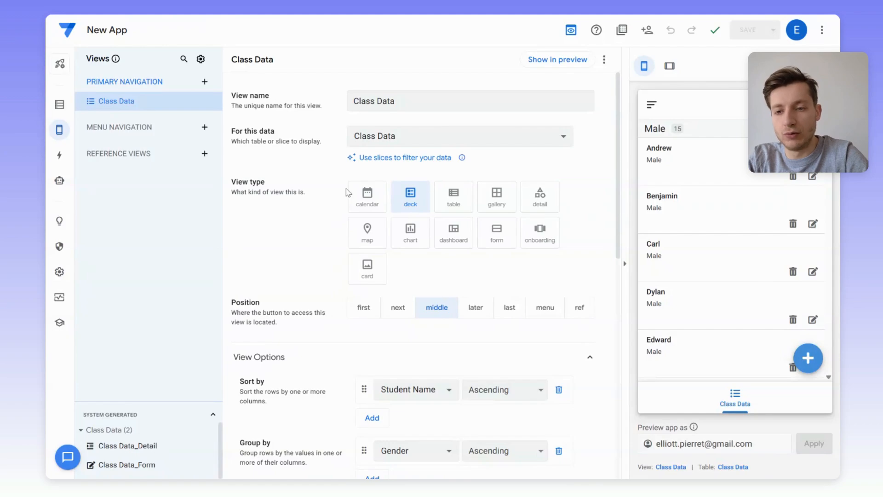
Step: Check the Class Data view's name and the tables available as its data, leaving both as they are
click(395, 103)
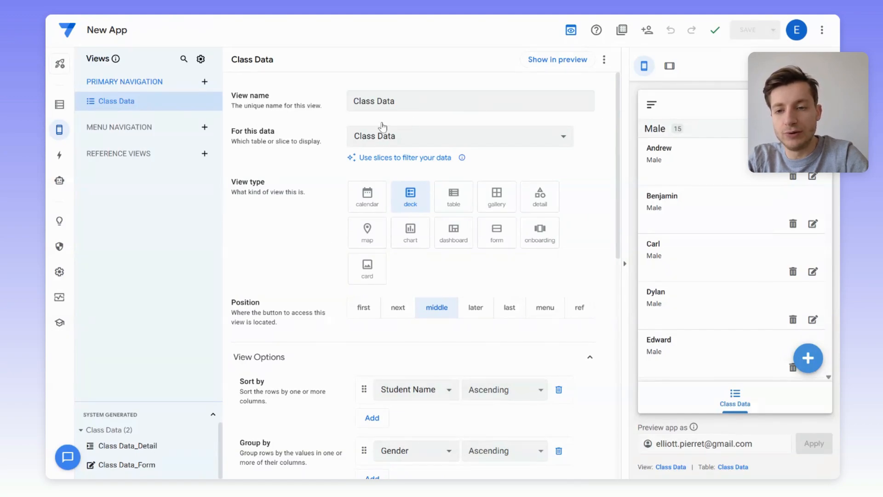
click(474, 138)
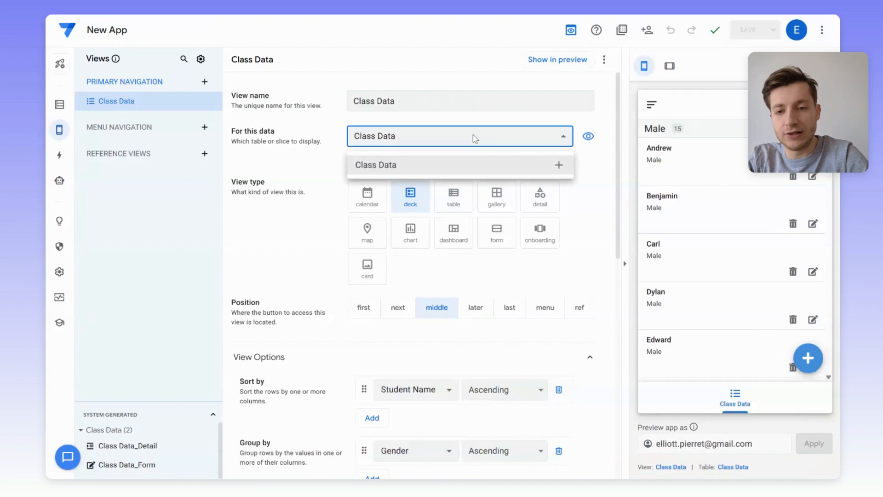
click(588, 186)
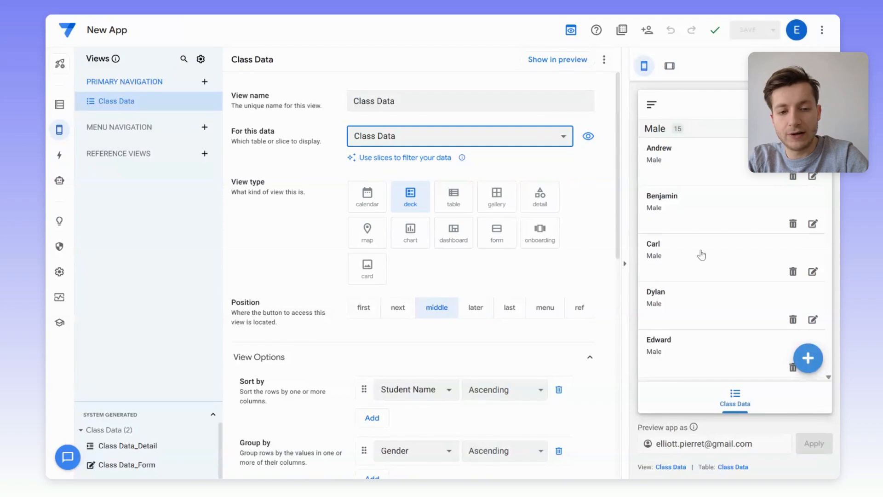
Step: Browse the gender-grouped student list in the app preview and view one student's detail record
scroll(728, 282, down, 3)
scroll(730, 284, up, 3)
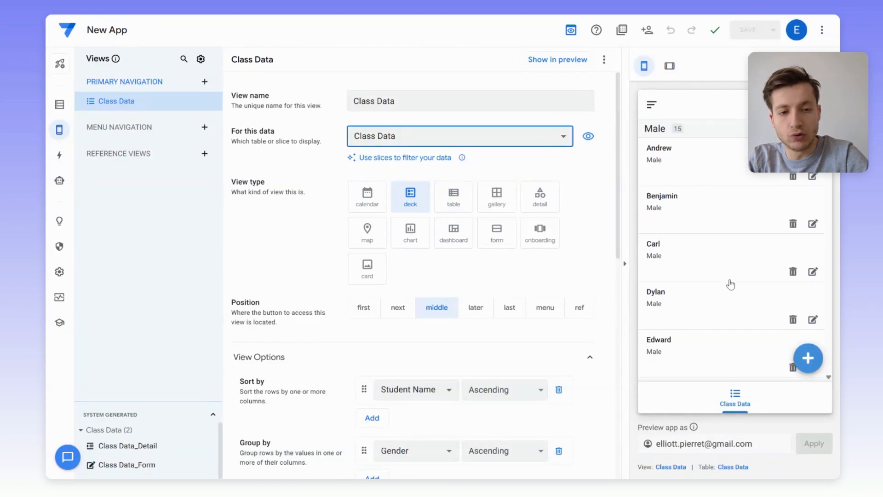
scroll(730, 285, down, 15)
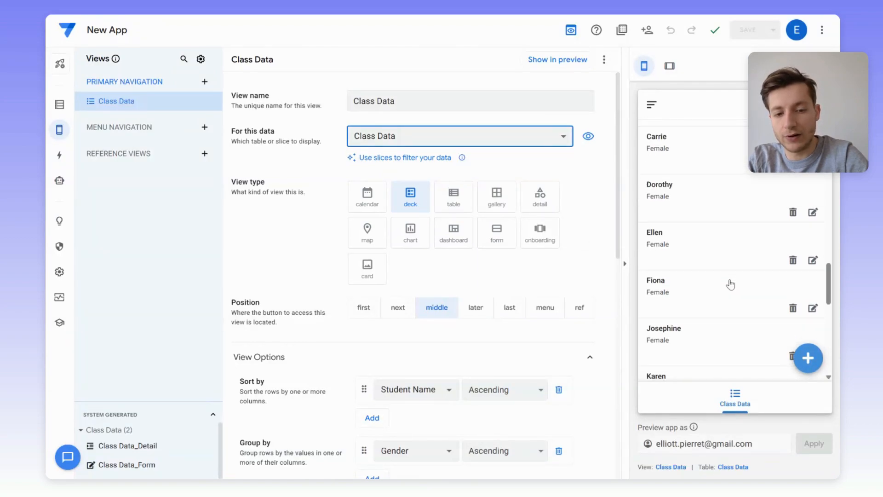
scroll(730, 285, up, 4)
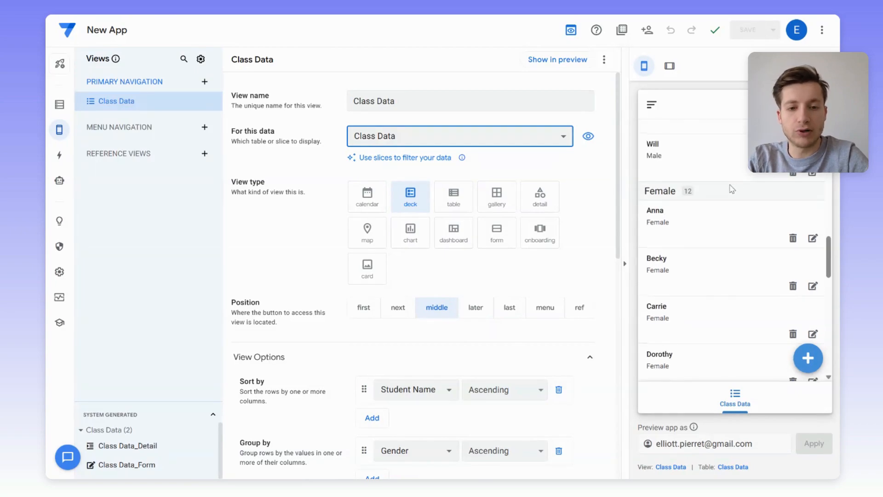
click(674, 158)
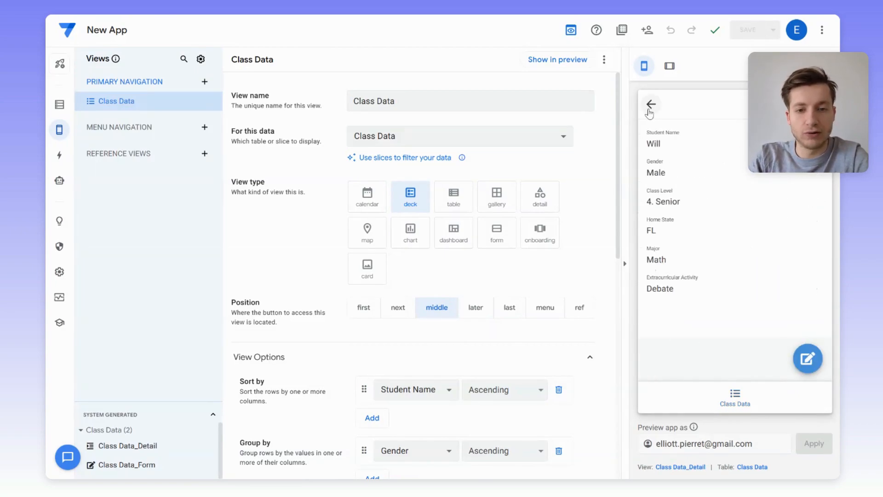
click(651, 105)
Step: Inspect the new-student form in the app preview, leave it without saving, and browse back to the start of the list
click(808, 358)
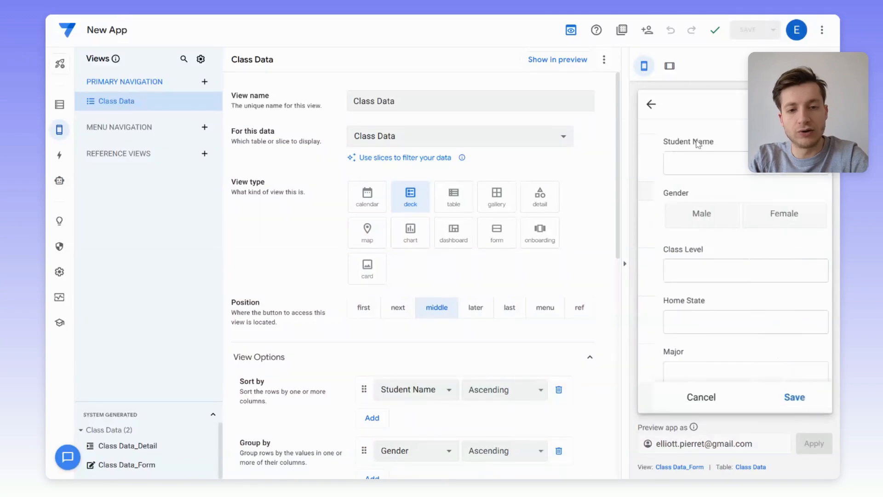
click(651, 106)
scroll(750, 266, down, 3)
scroll(751, 266, up, 6)
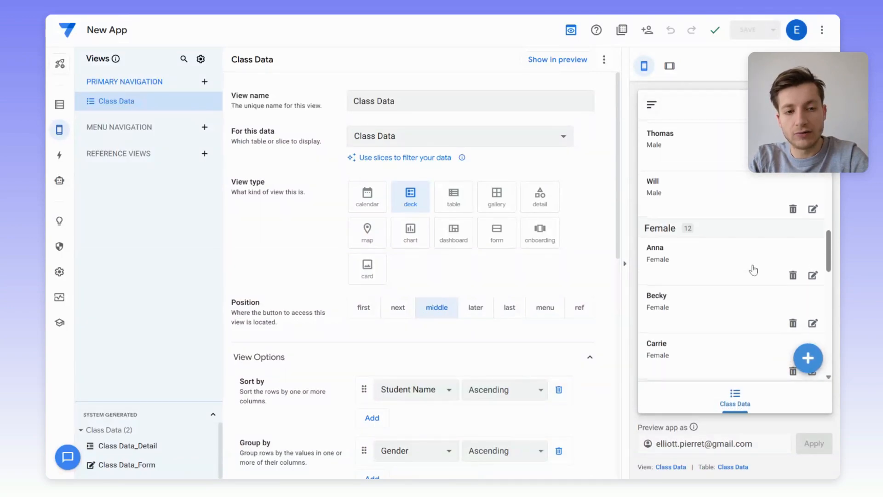
scroll(753, 270, up, 4)
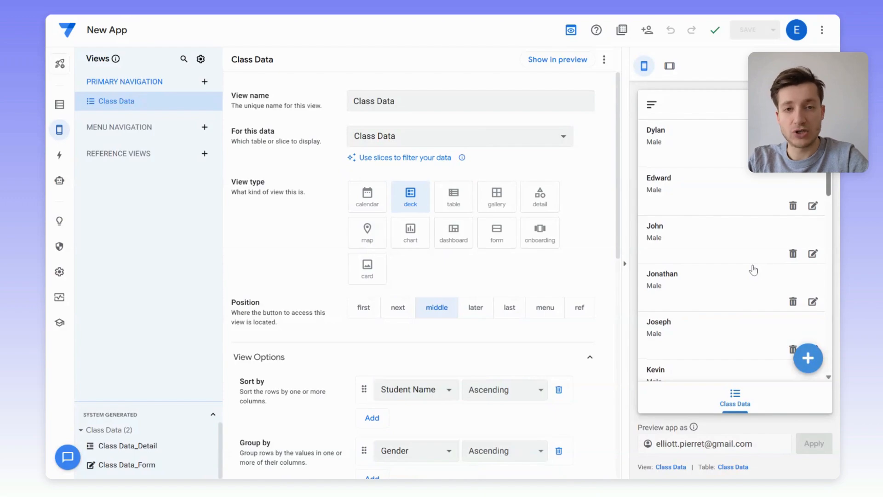
scroll(753, 269, up, 3)
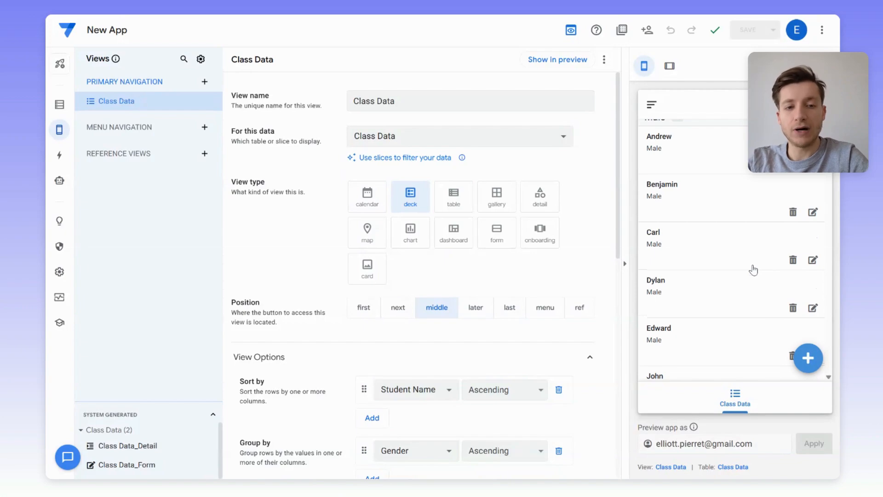
scroll(753, 270, up, 1)
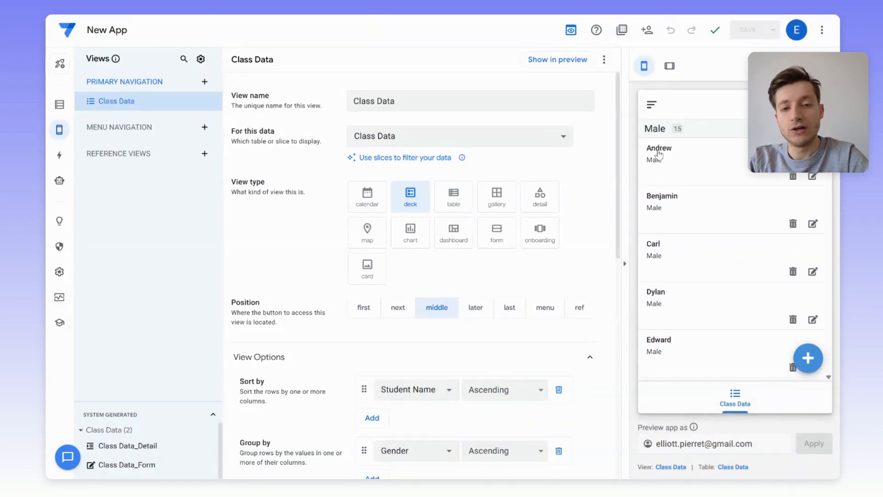
Step: Preview the Class Data view as table, gallery, detail, form, map and chart, and return its view type to deck
click(457, 198)
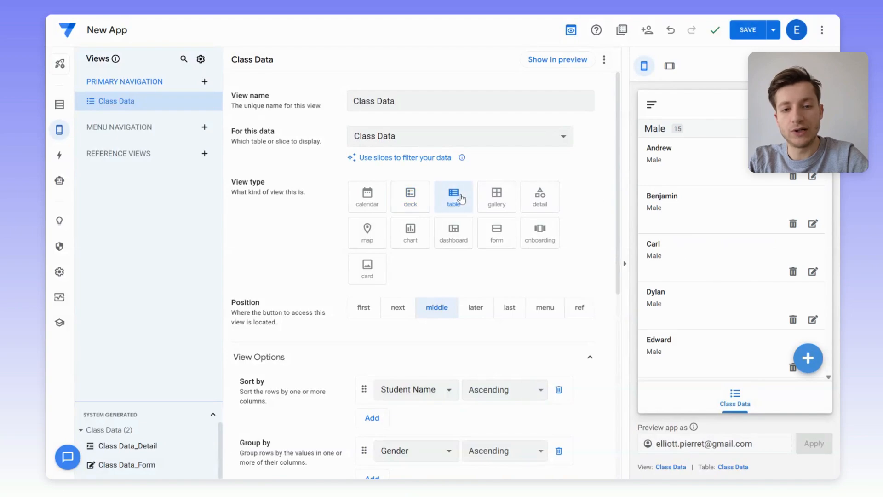
click(497, 202)
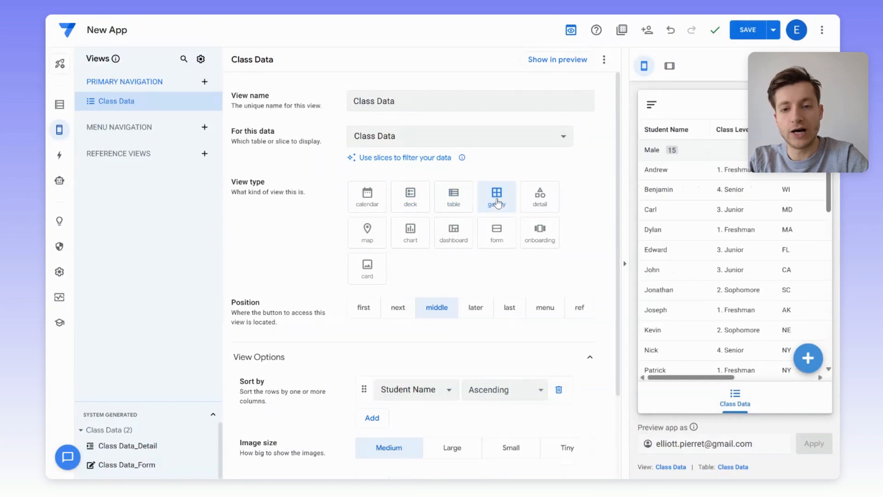
click(542, 203)
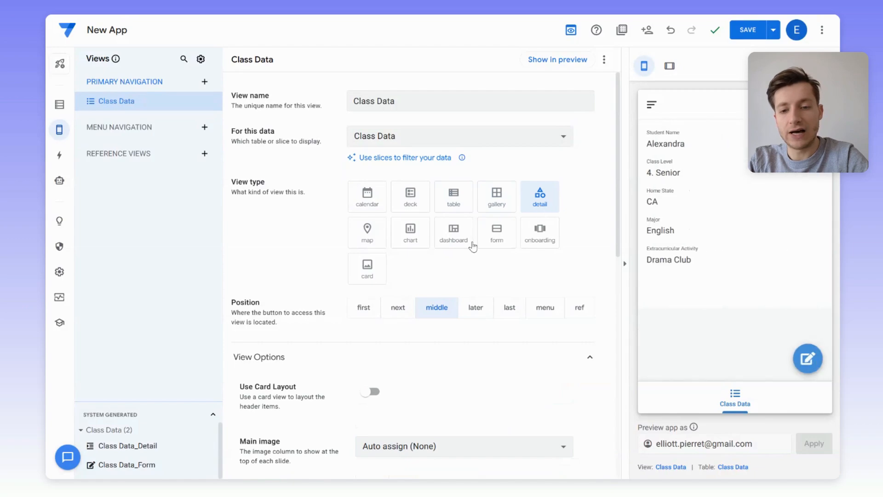
click(495, 240)
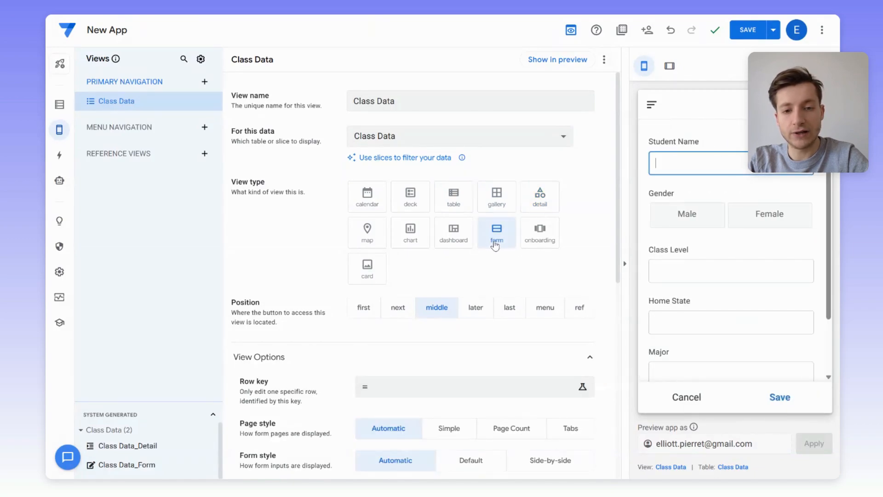
click(380, 235)
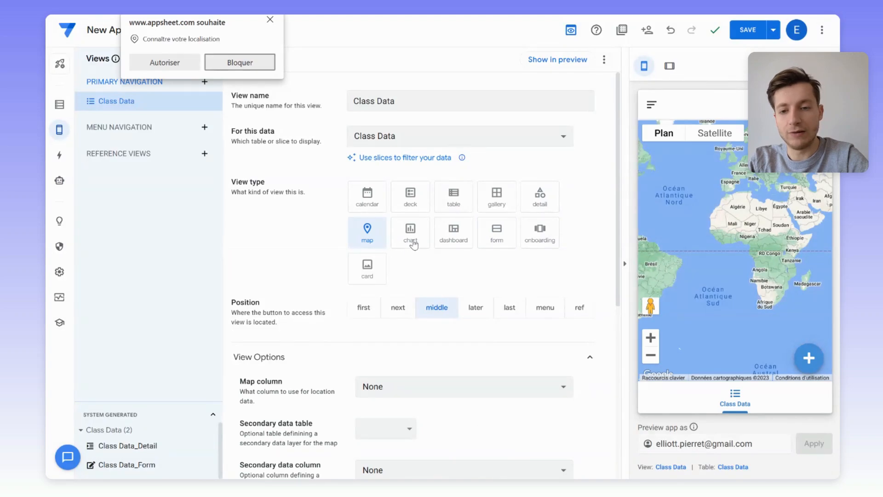
click(413, 242)
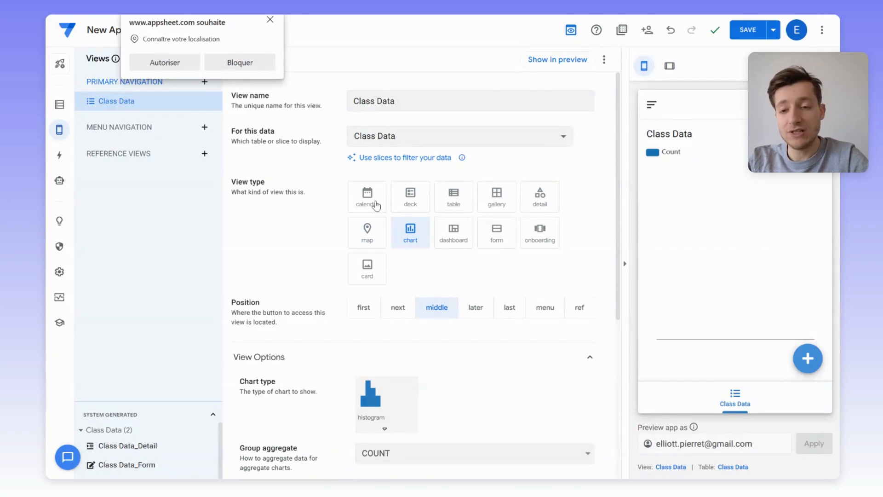
click(414, 203)
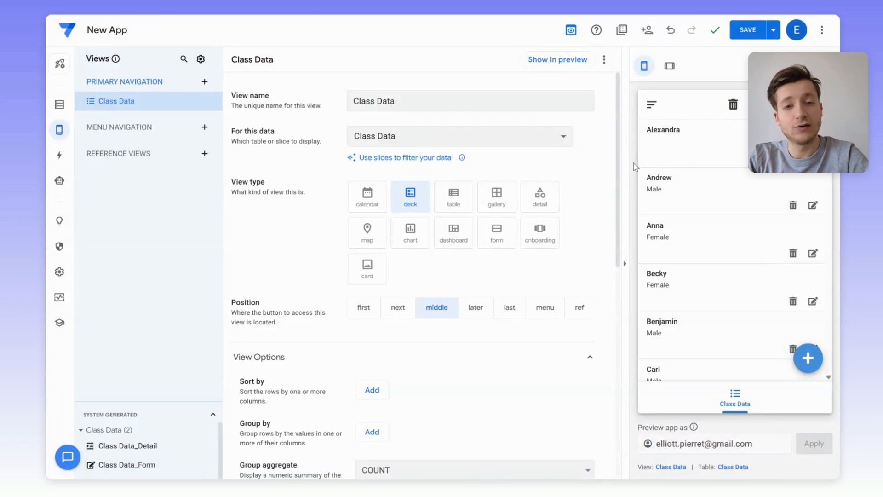
Step: Try the first and next positions for the Class Data view and return it to middle
click(363, 312)
click(396, 309)
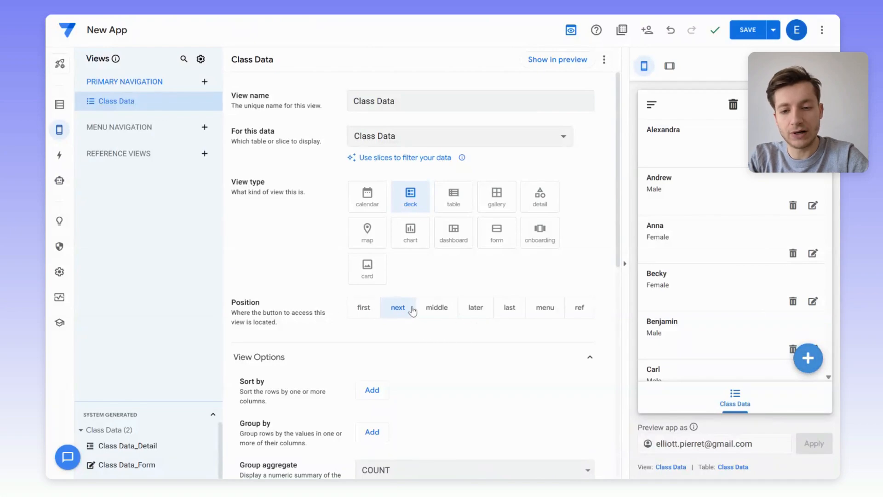
click(436, 307)
Step: Create the suggested slice "Class Data Class Level is blank" and use it as the Class Data view's data
click(414, 157)
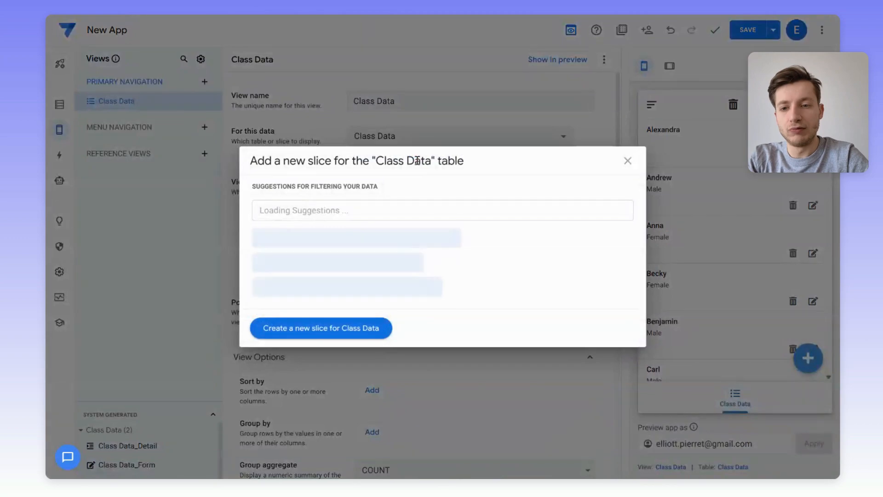
click(366, 241)
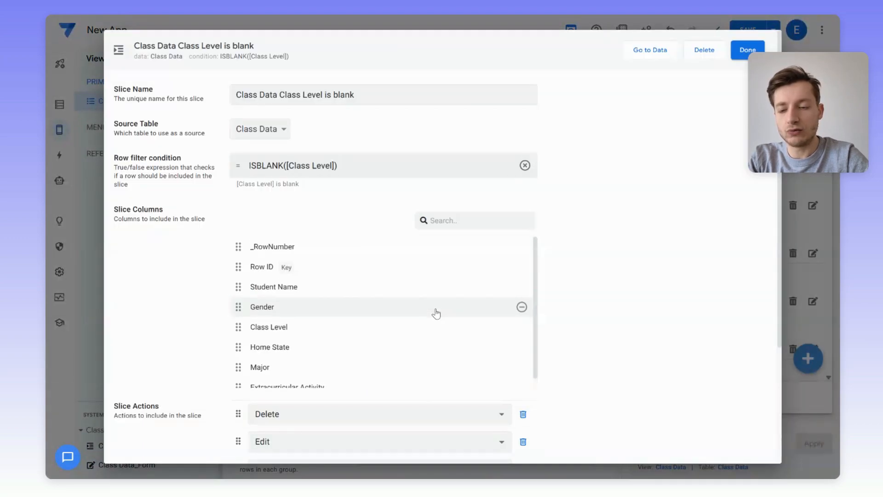
click(747, 49)
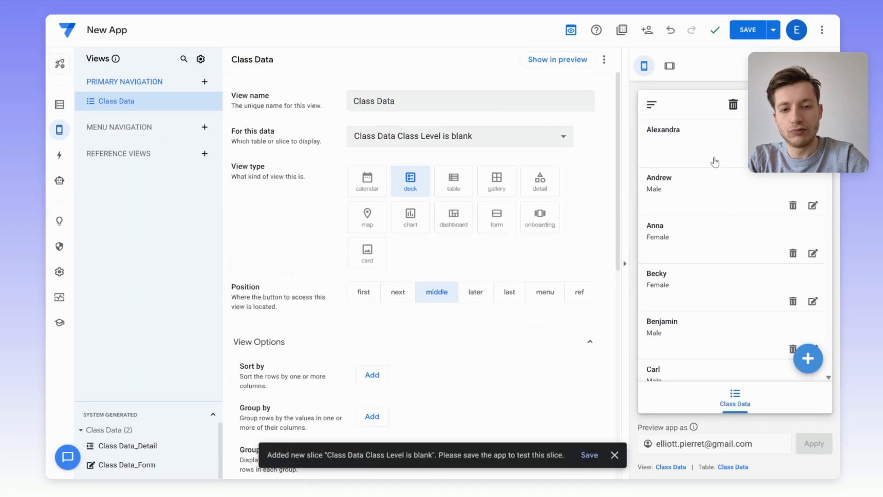
Step: Review the Class Data view's options, from sorting, grouping and headers to image shape and action bar
scroll(543, 293, down, 5)
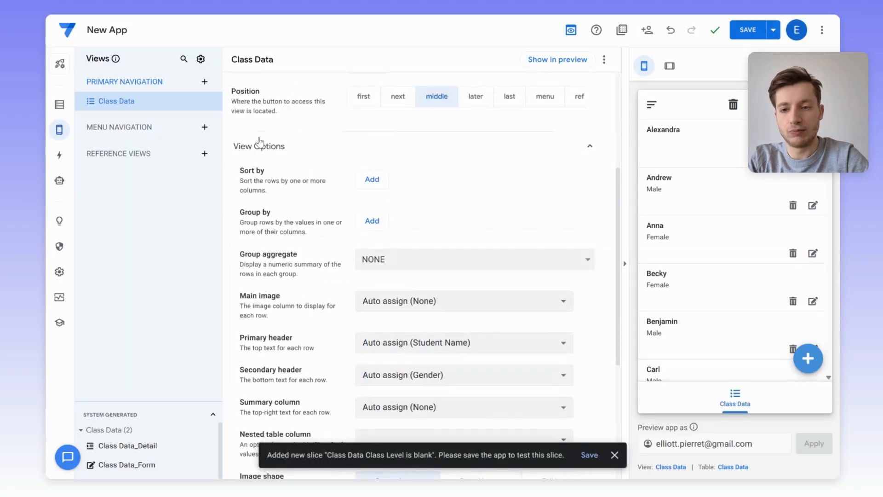
scroll(445, 186, down, 1)
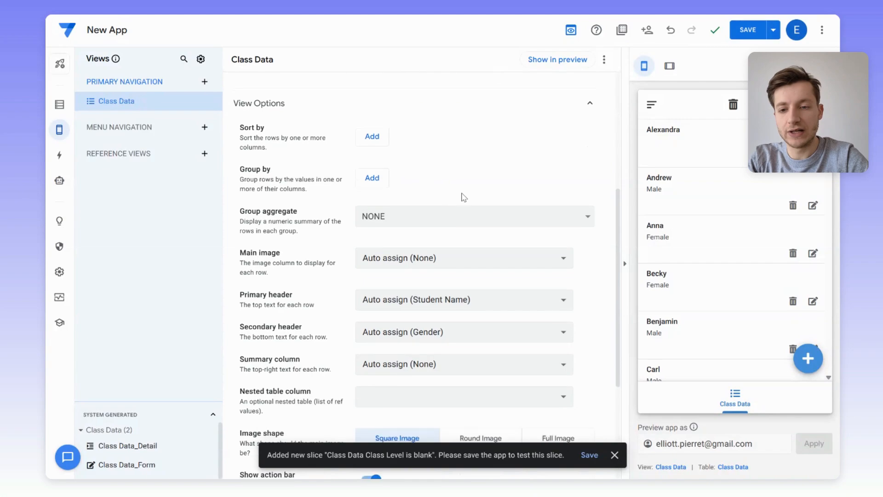
scroll(463, 197, down, 5)
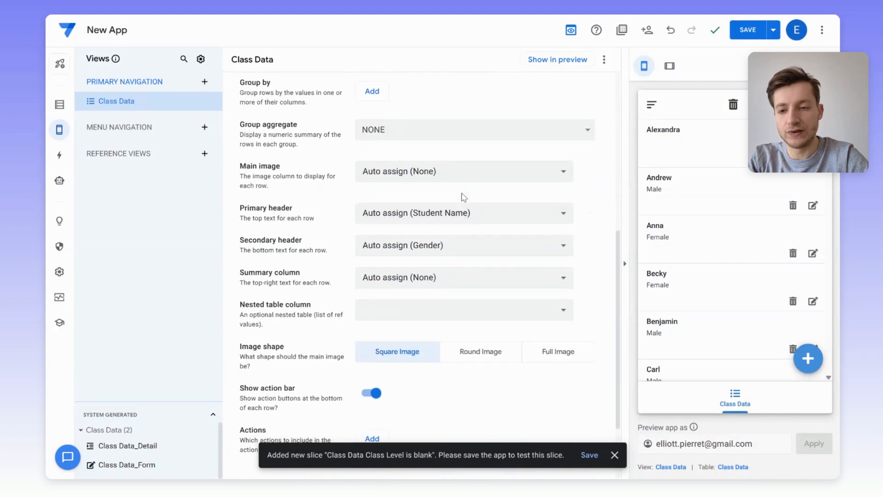
scroll(463, 197, up, 1)
scroll(463, 196, down, 1)
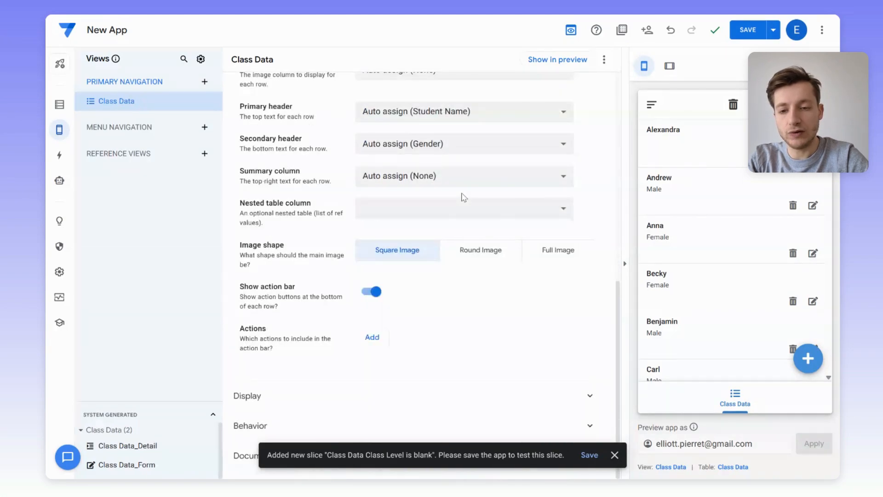
scroll(463, 197, up, 3)
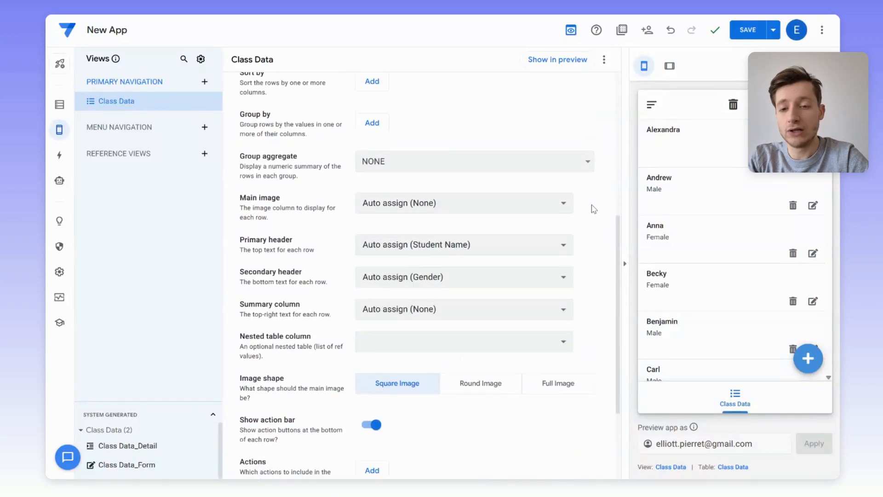
Step: Preview the app in the wider tablet layout, return to the mobile layout and dismiss the location permission request
click(671, 66)
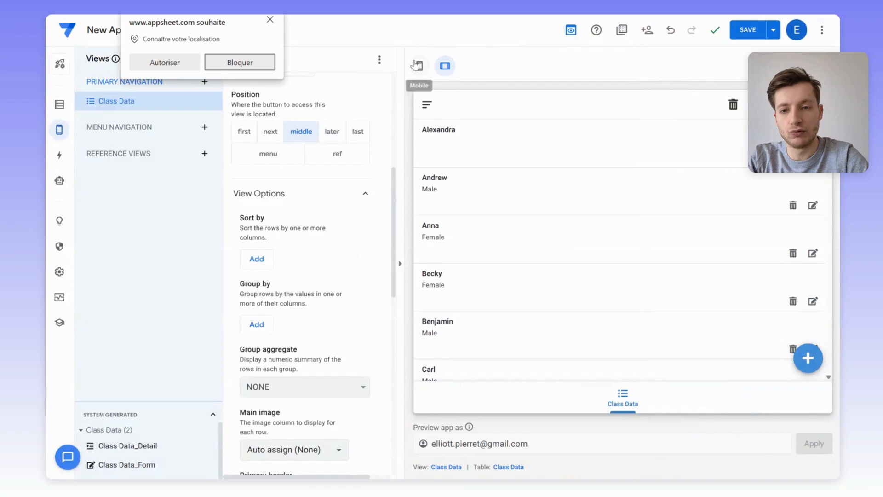
click(417, 65)
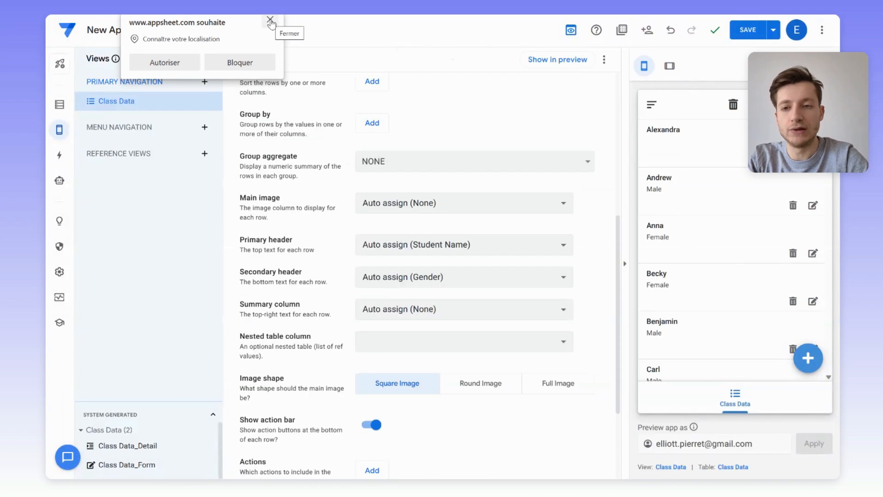
click(270, 21)
Step: Add the suggested histogram view for the Class Data Class Level is blank slice to the menu navigation and display it in the app preview
click(204, 128)
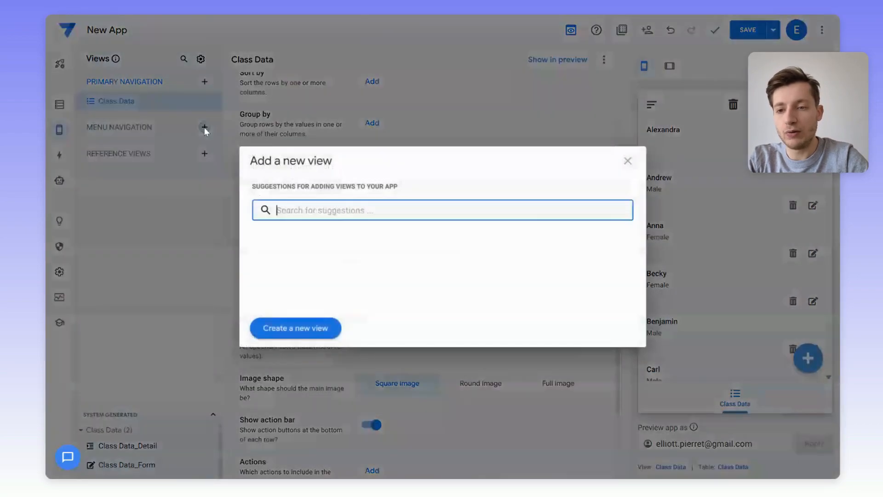
click(390, 237)
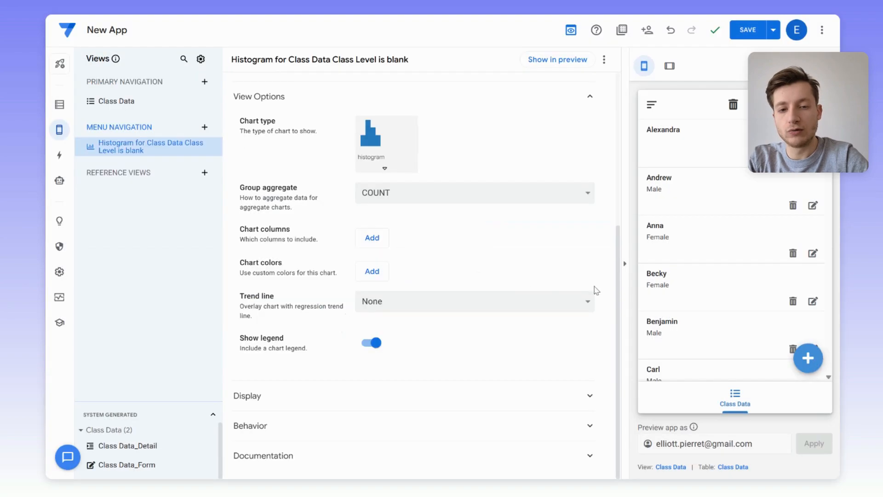
click(741, 404)
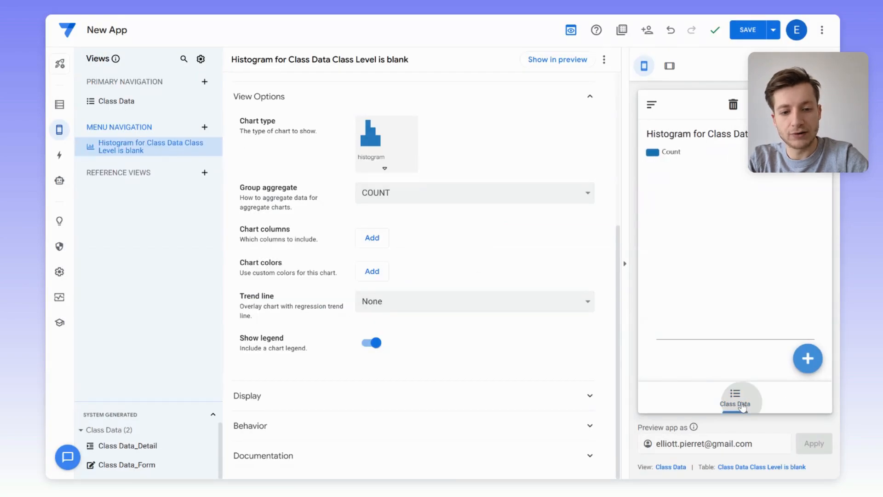
click(651, 105)
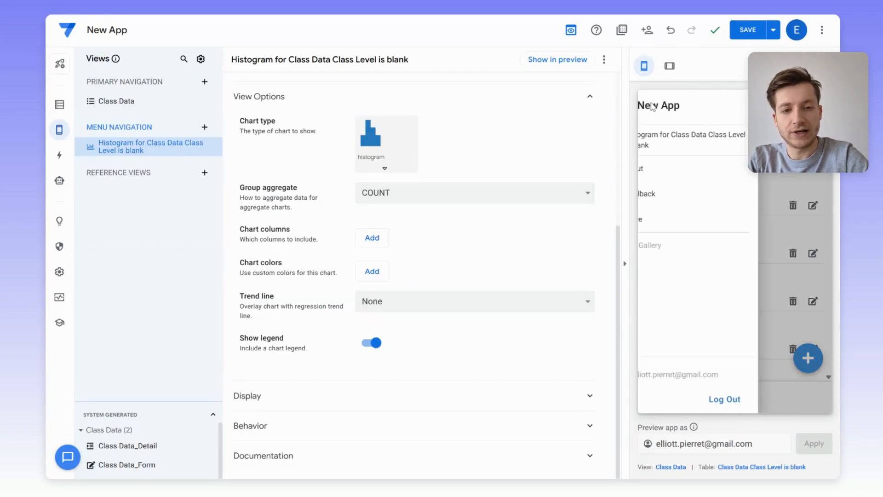
click(817, 189)
click(654, 108)
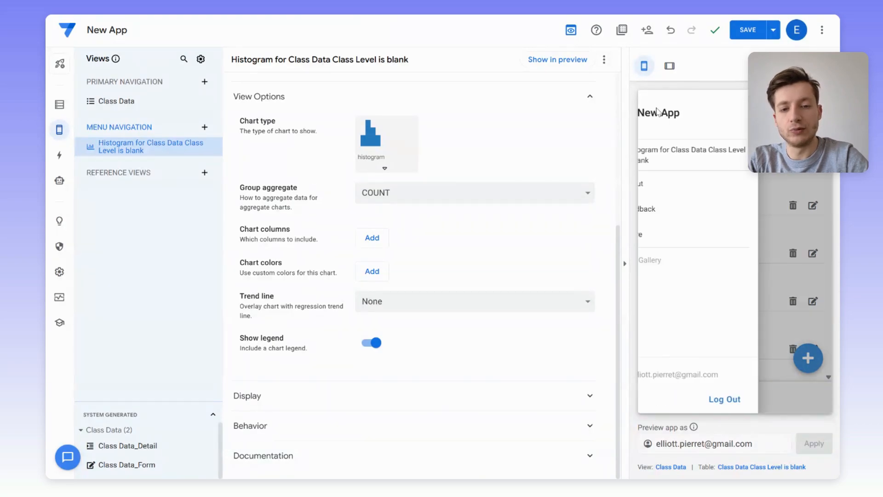
click(692, 161)
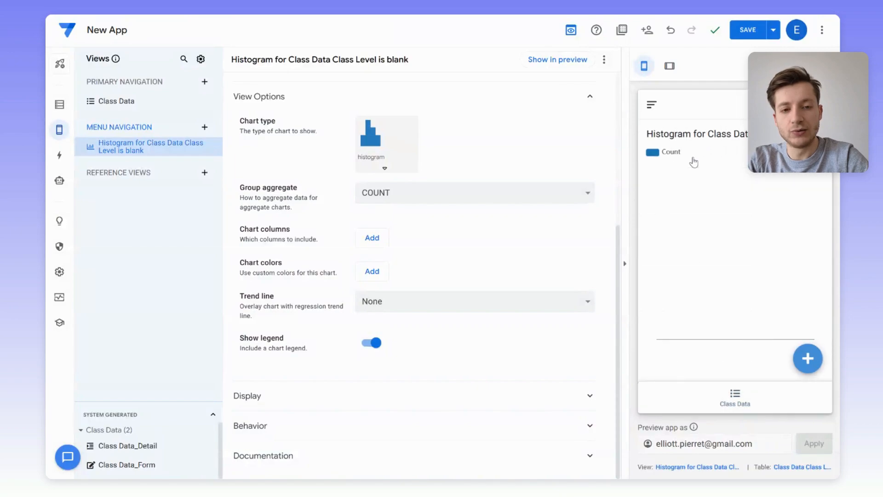
Step: Change the histogram view's chart type to aggregate piechart and set its group aggregate to NONE
click(386, 170)
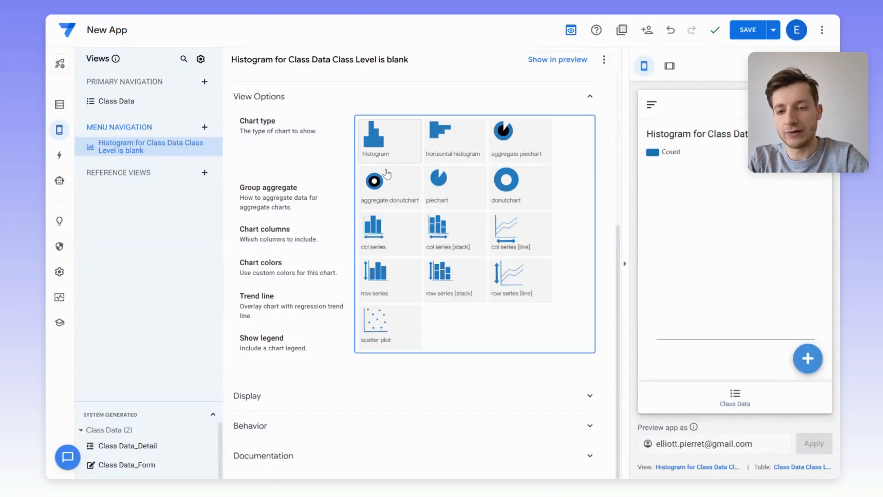
click(508, 149)
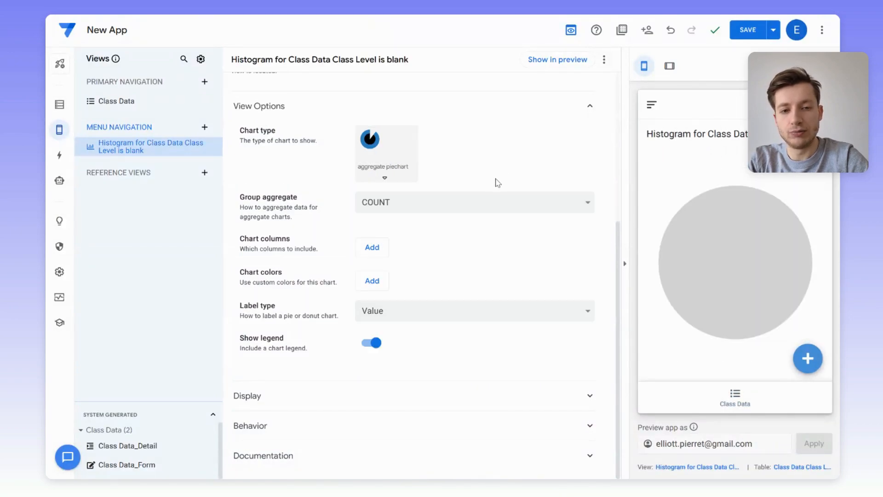
click(408, 208)
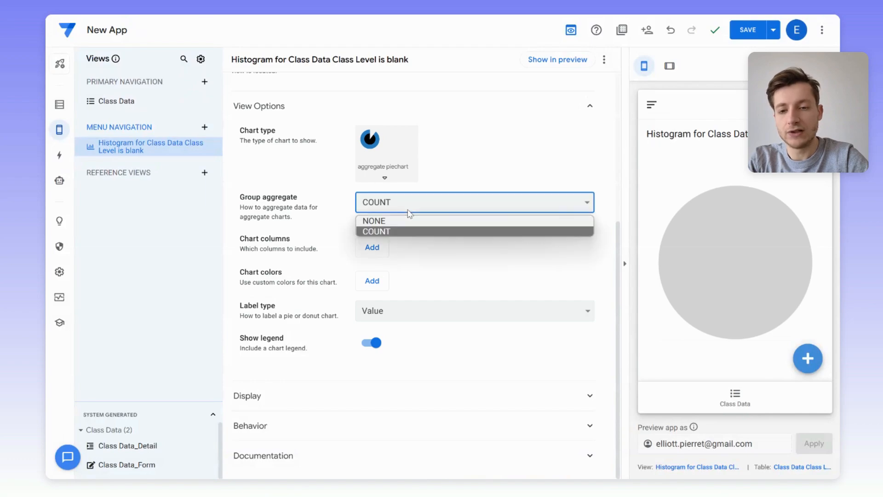
click(413, 222)
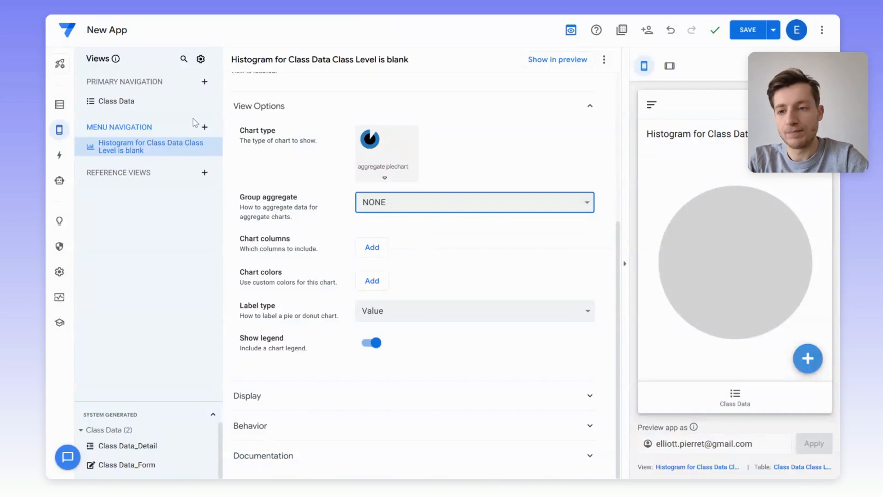
Step: Create a new blank view in the menu navigation instead of using a suggestion, and look over its card layout options
click(205, 127)
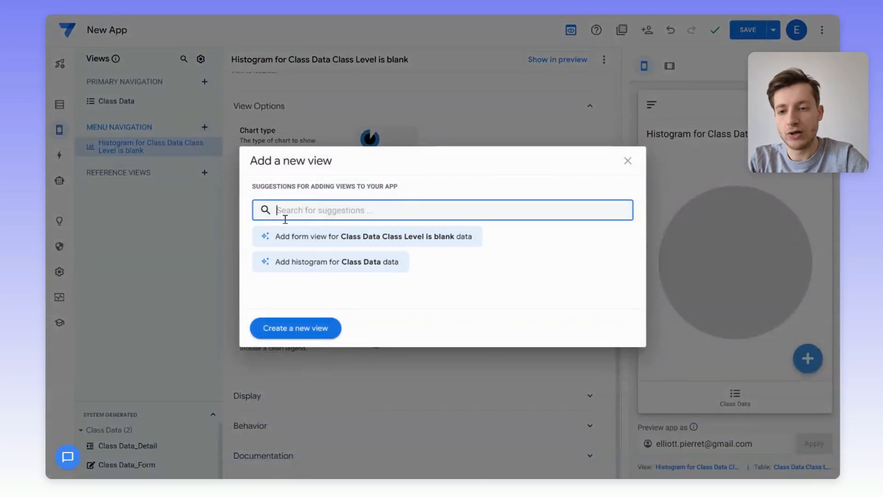
click(314, 331)
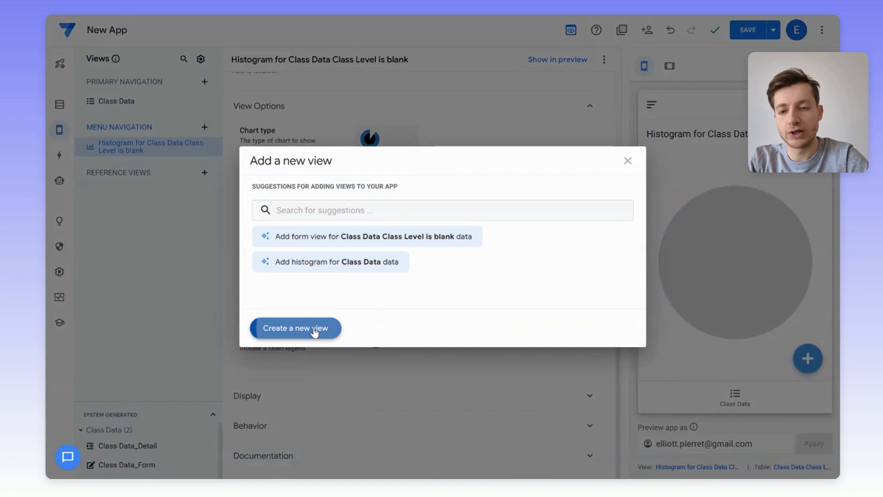
scroll(472, 291, down, 2)
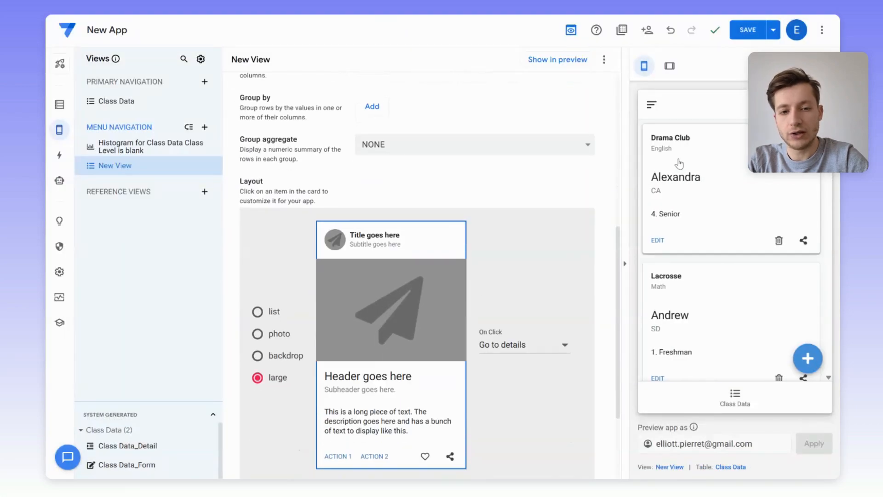
Step: Check the views listed in the previewed app's navigation menu and display the histogram view from there
click(651, 105)
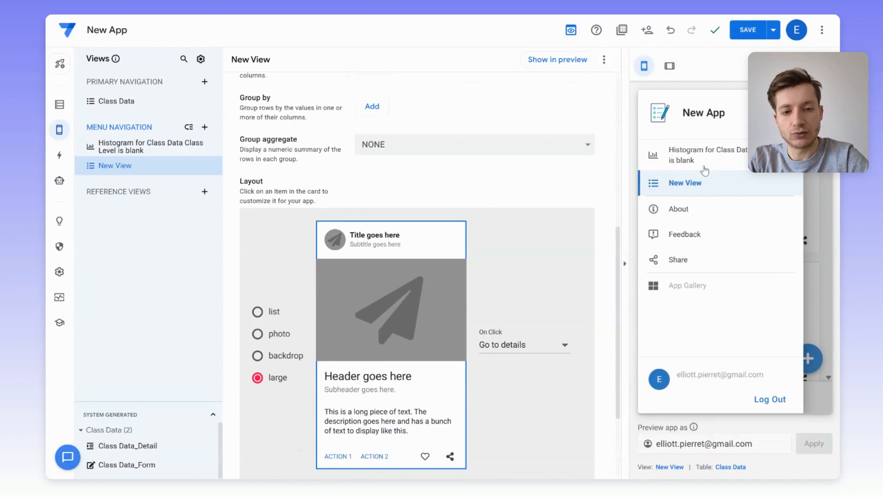
click(811, 200)
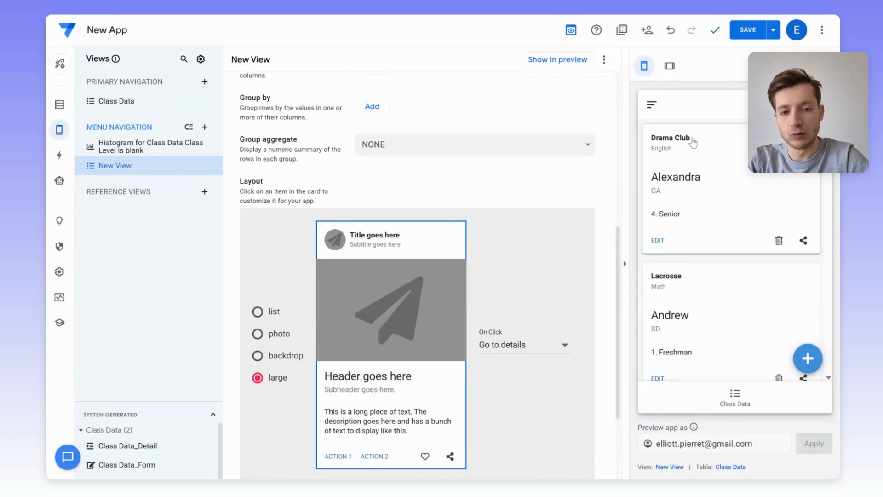
click(651, 106)
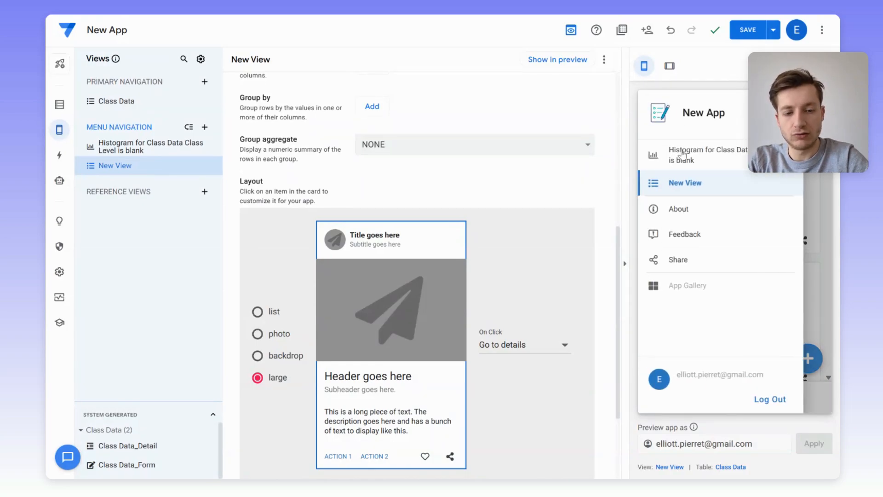
click(709, 158)
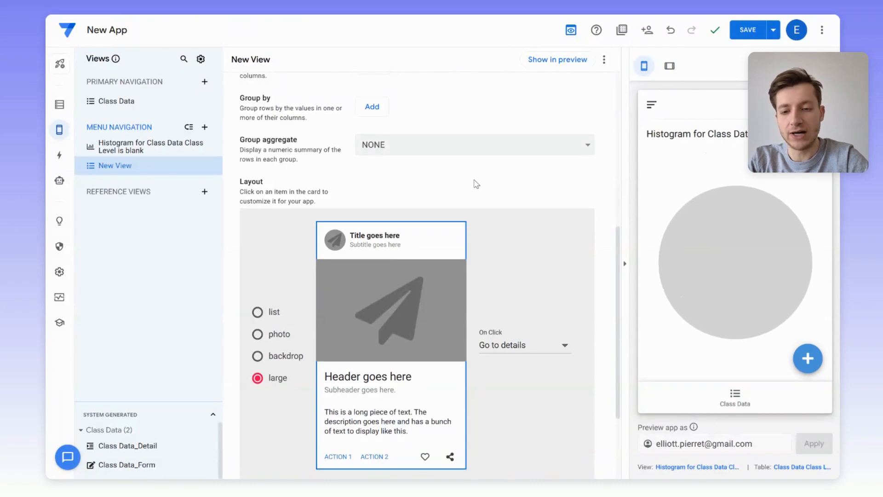
Step: Set the card layout of New View to list
scroll(476, 184, down, 10)
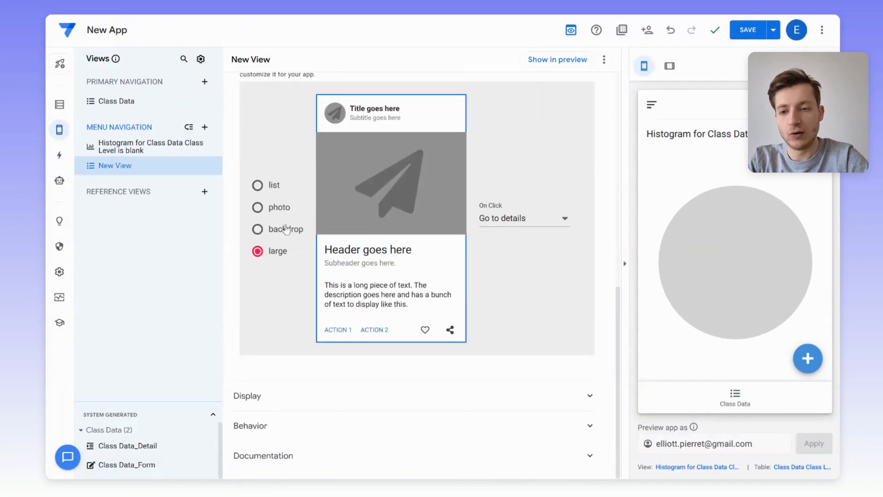
click(257, 185)
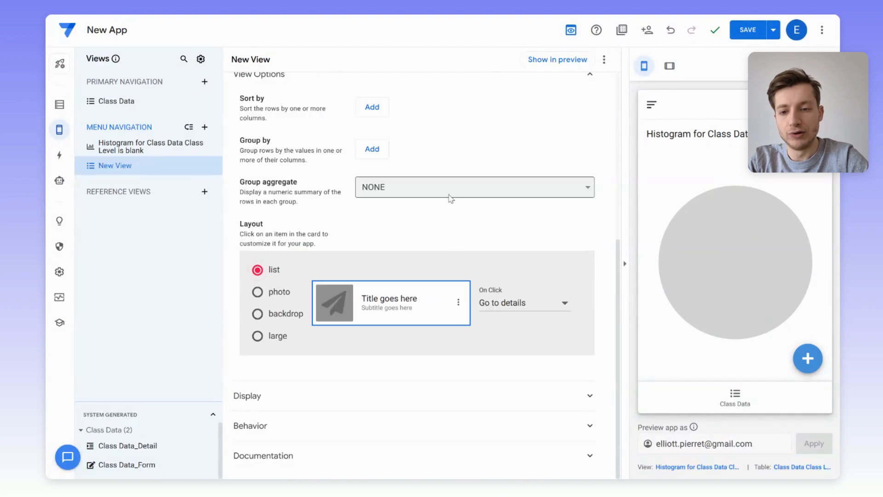
scroll(491, 209, up, 6)
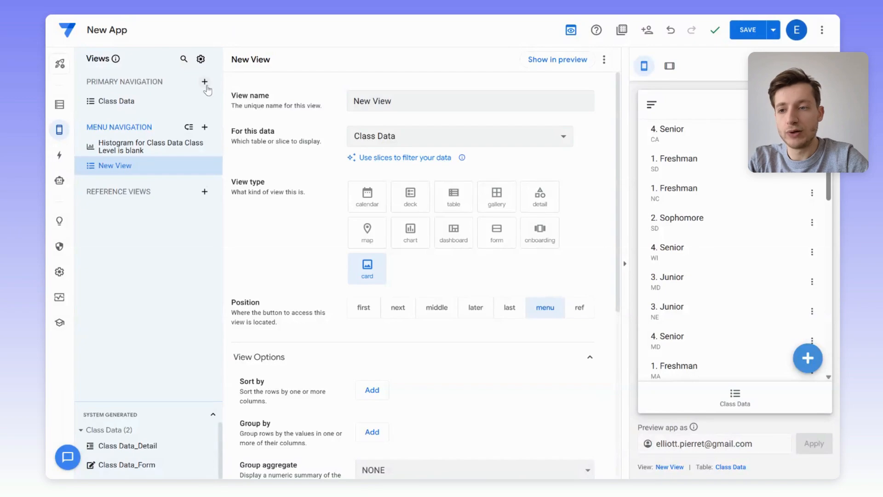
Step: Add the suggested histogram for Class Data to the primary navigation, and switch between it and the Class Data view in the preview
click(204, 83)
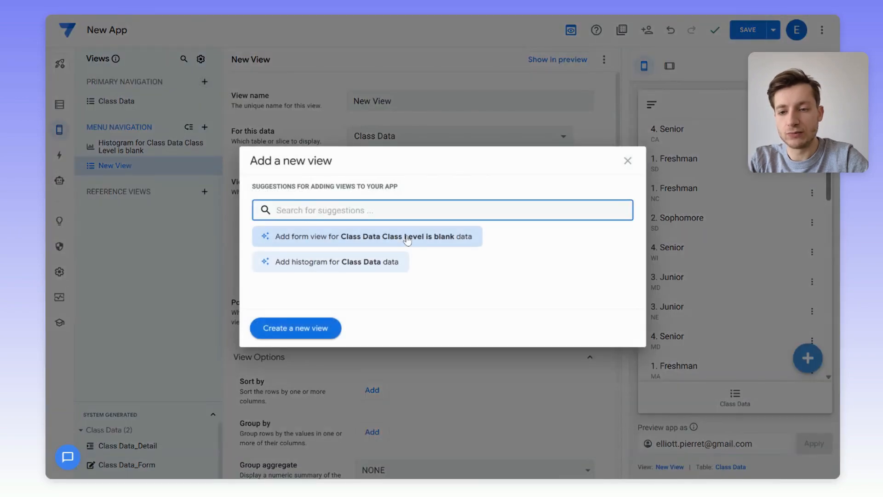
click(302, 263)
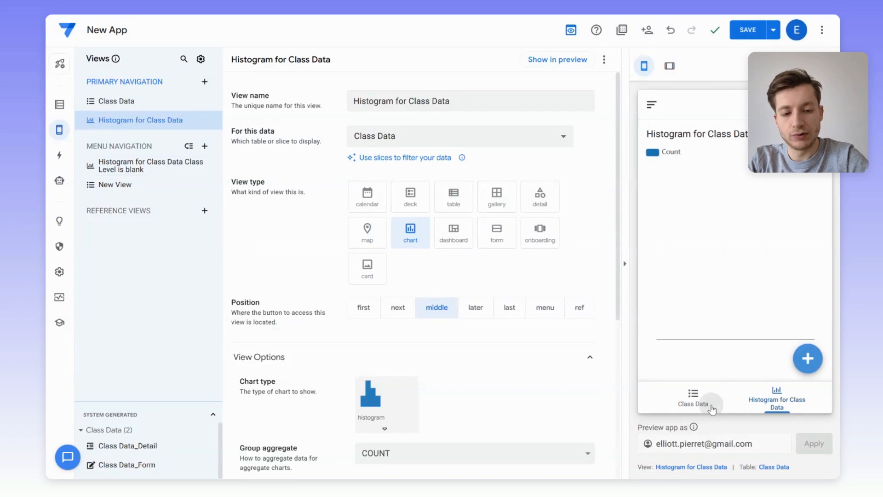
click(711, 403)
click(788, 405)
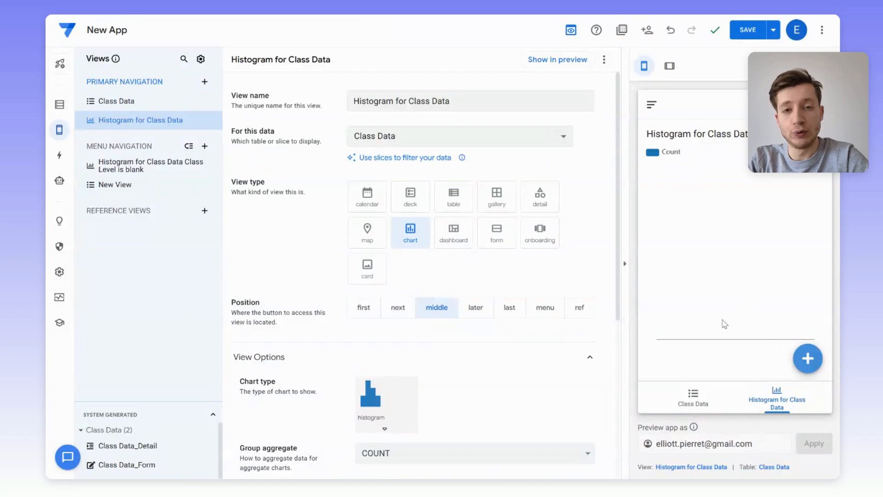
click(694, 400)
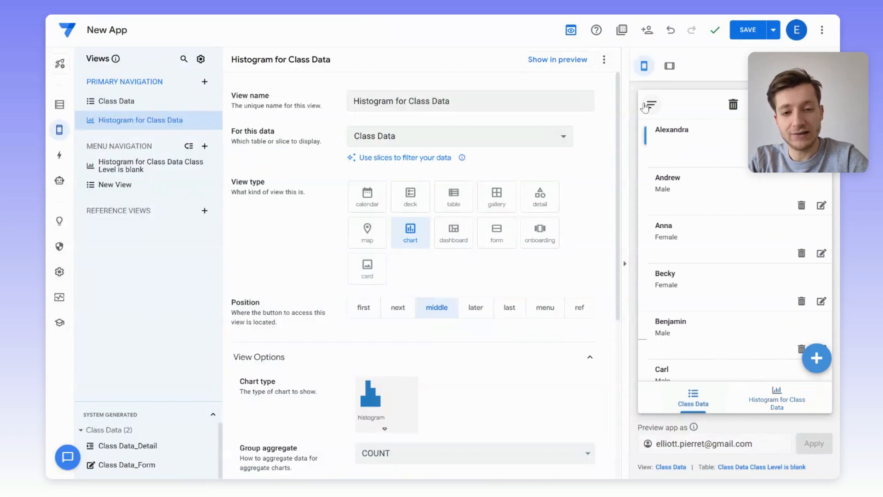
Step: Check the previewed app's navigation menu, then view the first student's details from the Class Data list and return to the list
click(647, 106)
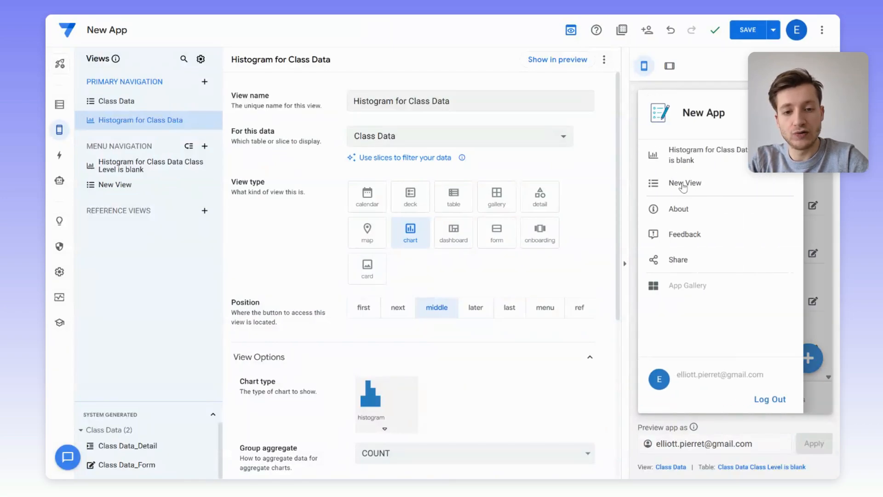
click(815, 201)
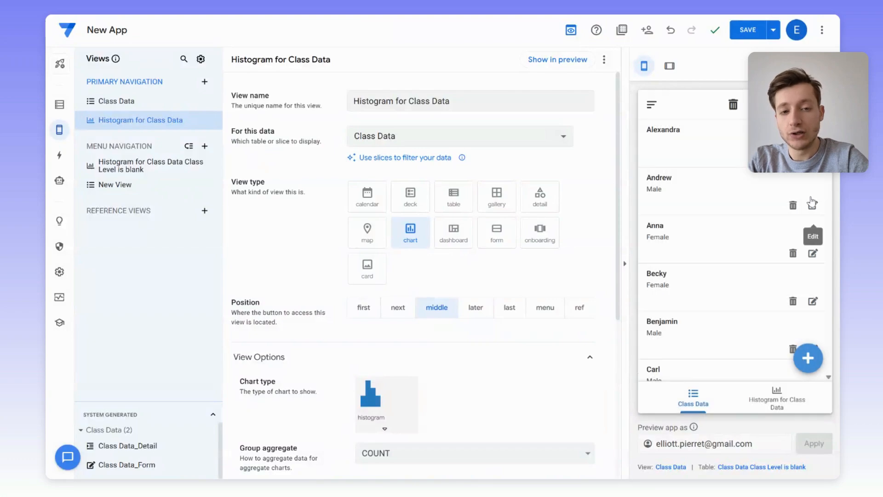
click(690, 146)
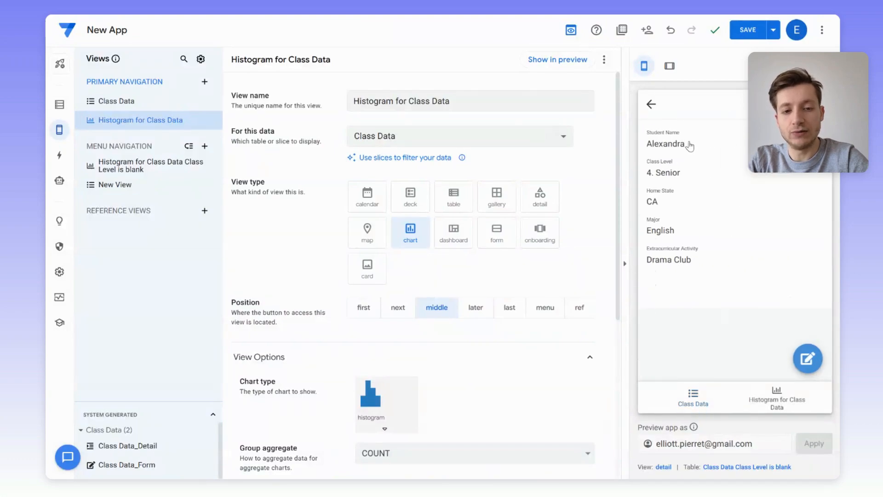
click(651, 104)
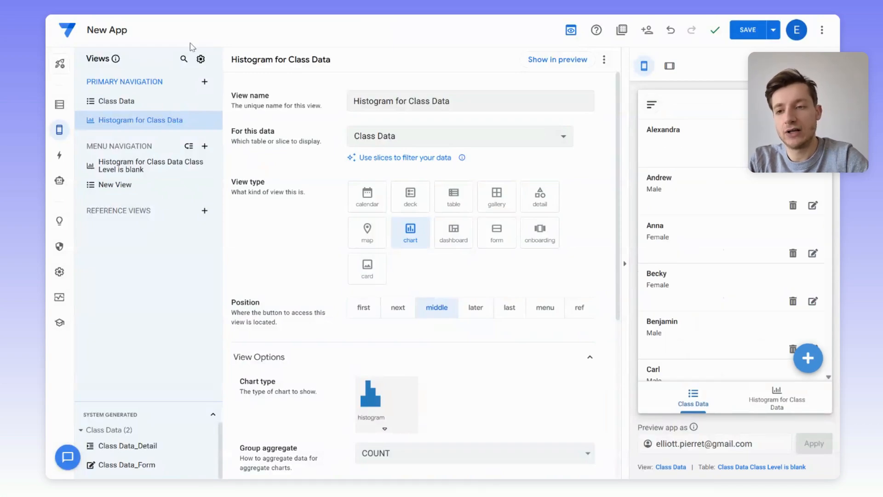
Step: Review the Class Data table's columns, then examine the appearance and behavior settings of its system-generated Add action
mouse_move(57, 135)
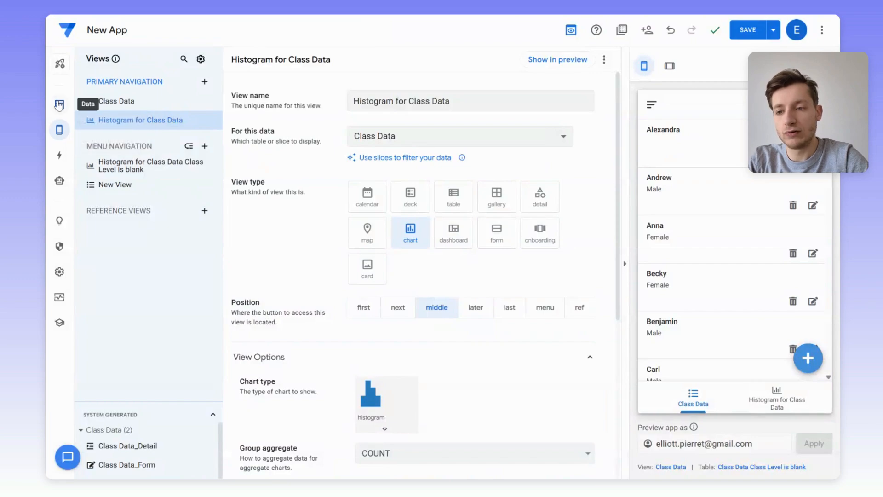
click(58, 105)
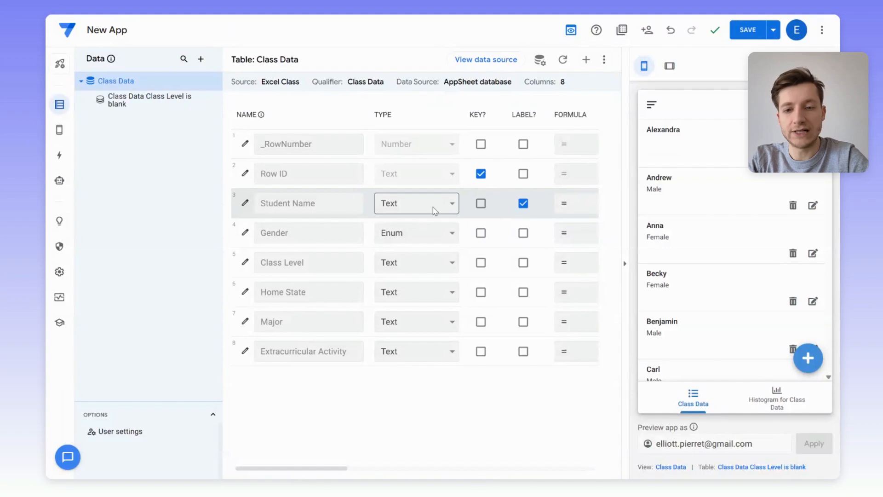
click(59, 154)
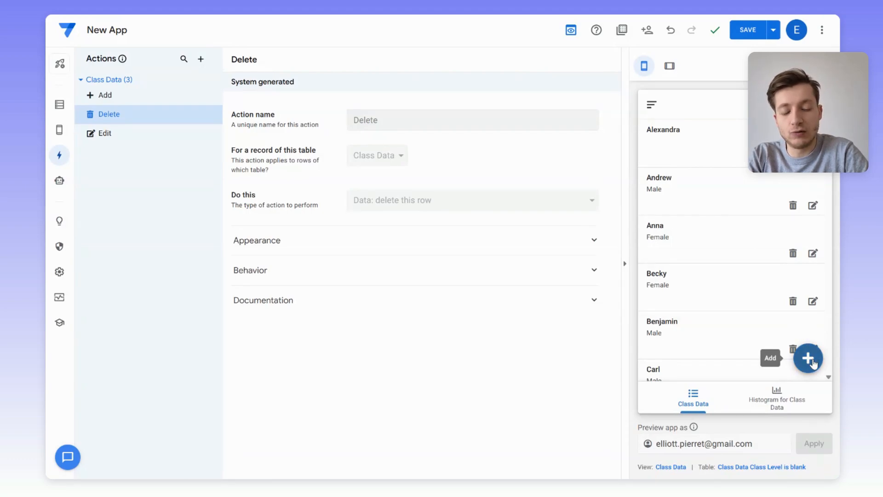
click(159, 97)
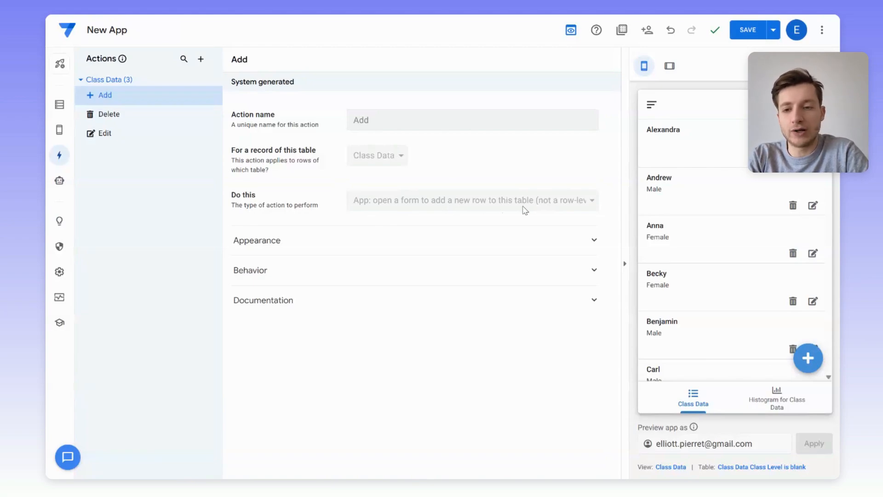
click(352, 247)
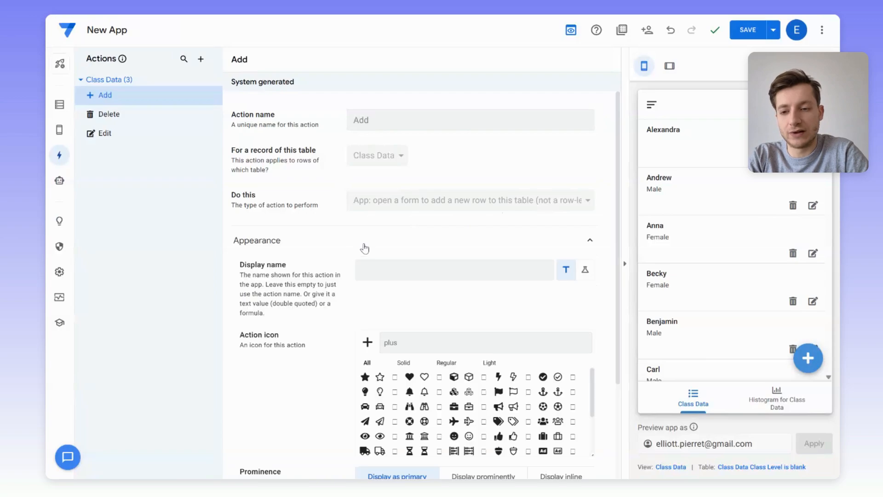
scroll(463, 266, down, 3)
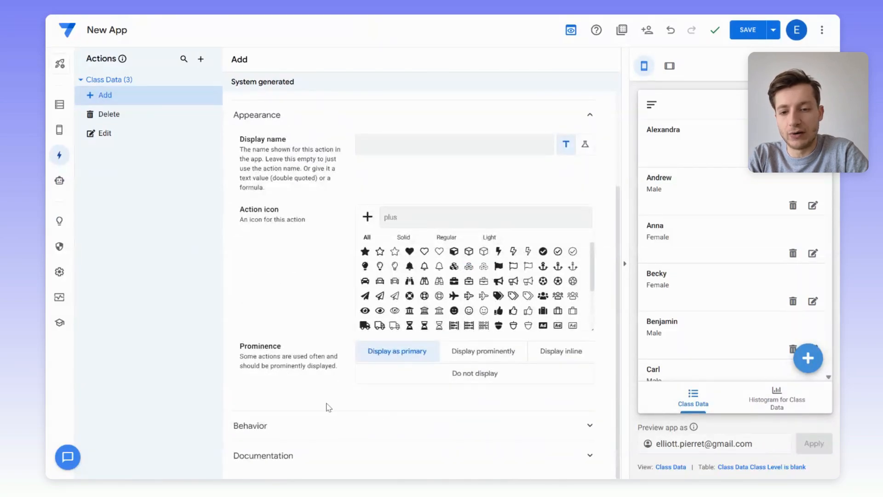
click(296, 432)
scroll(327, 404, down, 3)
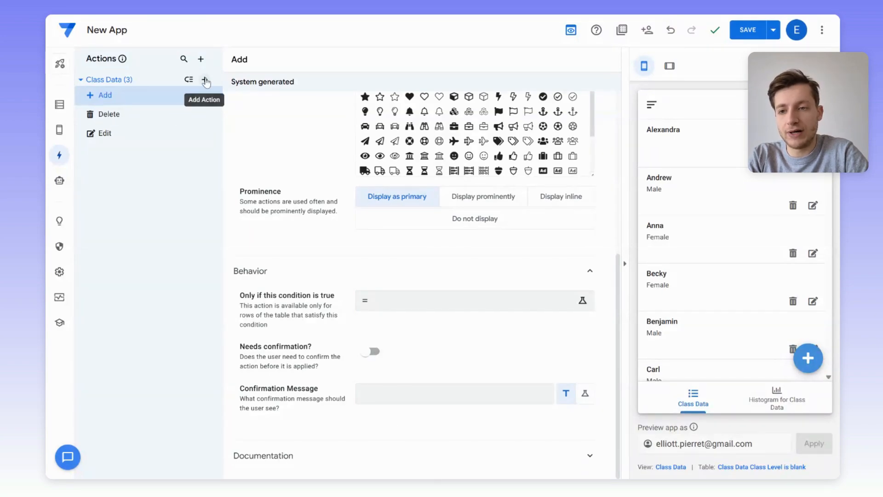
Step: Add the suggested buttons that set Gender to Male or Female on Class Data, and try both in the app preview
click(205, 80)
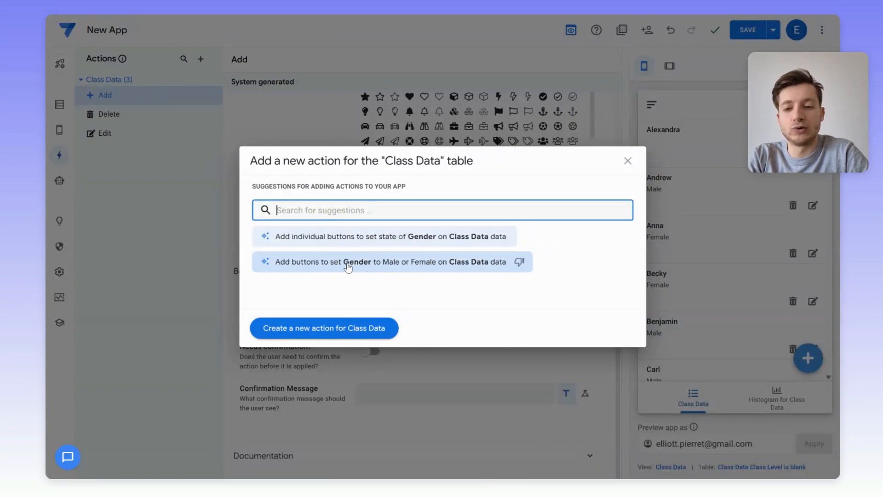
click(348, 267)
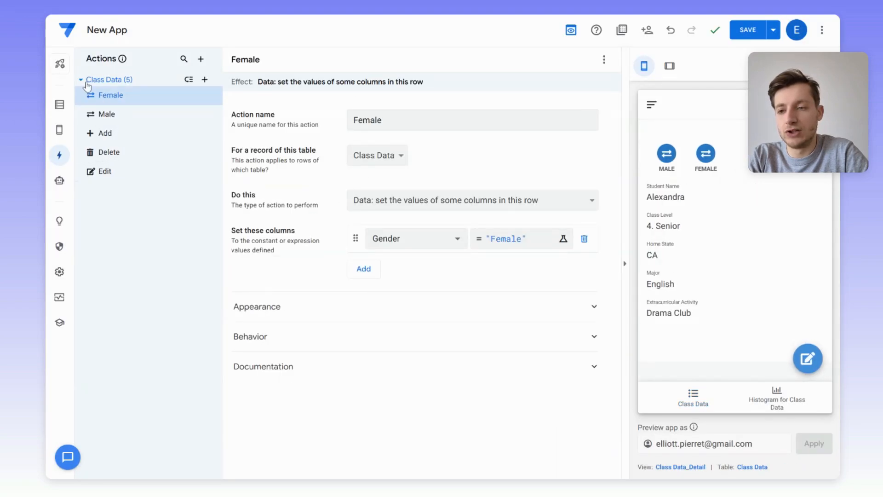
click(705, 156)
click(665, 157)
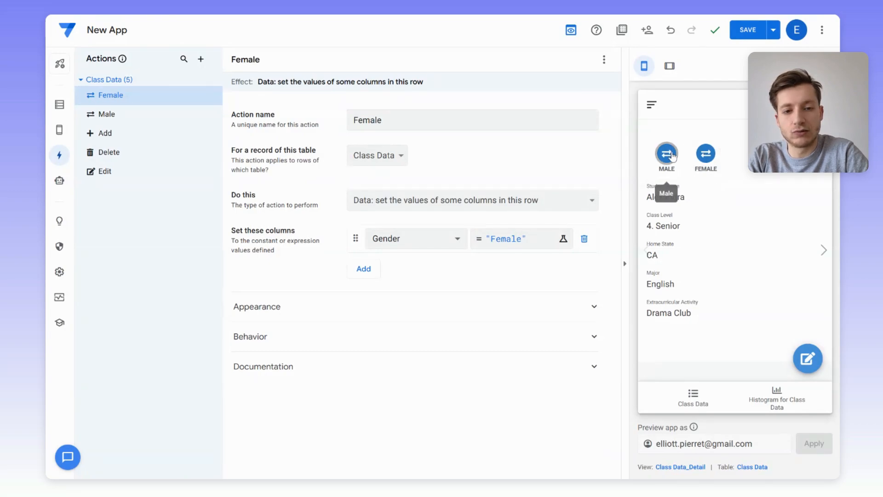
click(704, 157)
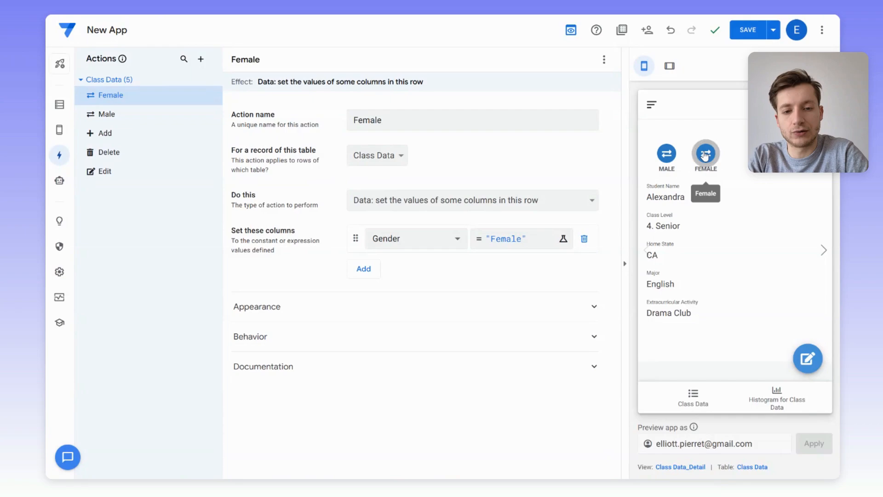
click(666, 155)
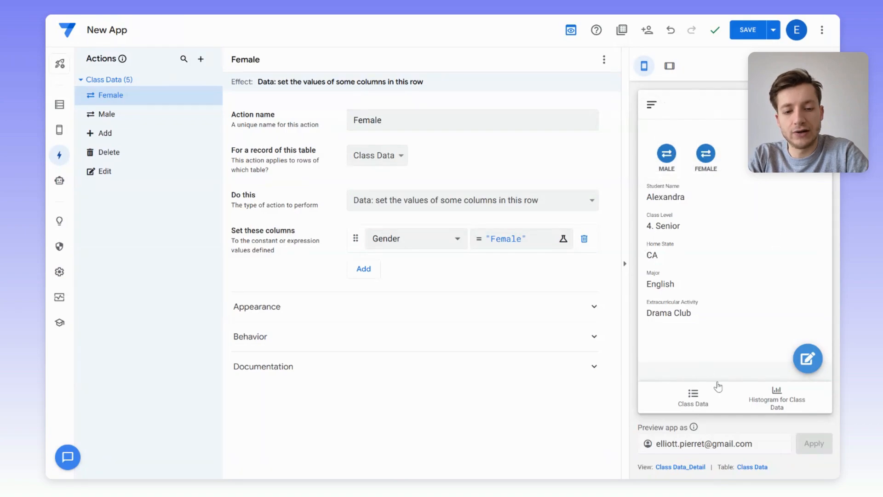
Step: View the first student's details from the Class Data view in the preview and move on to the following record
click(702, 402)
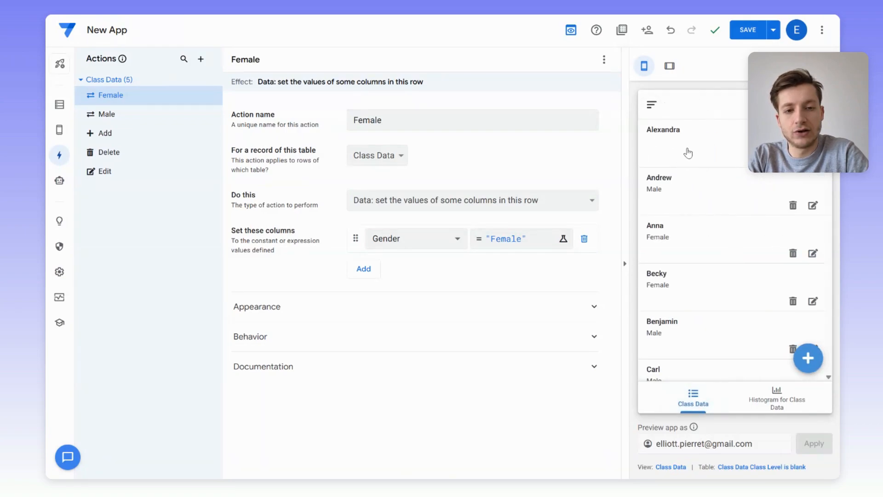
click(688, 154)
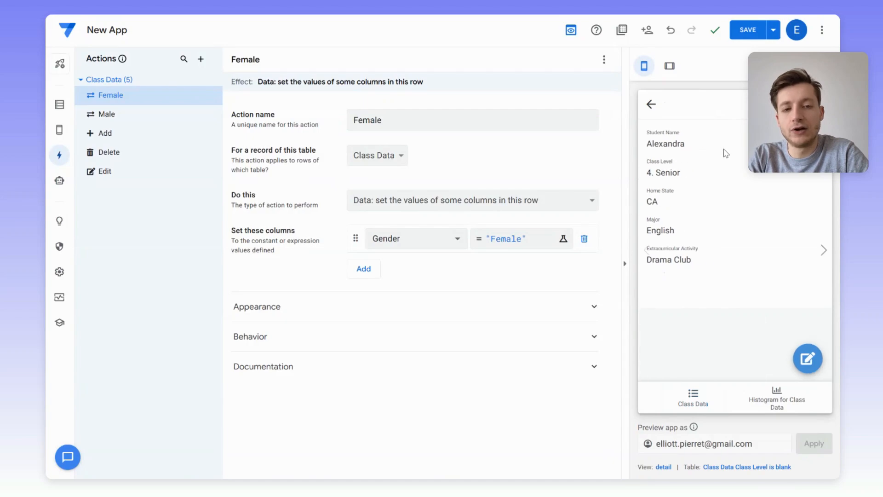
click(823, 250)
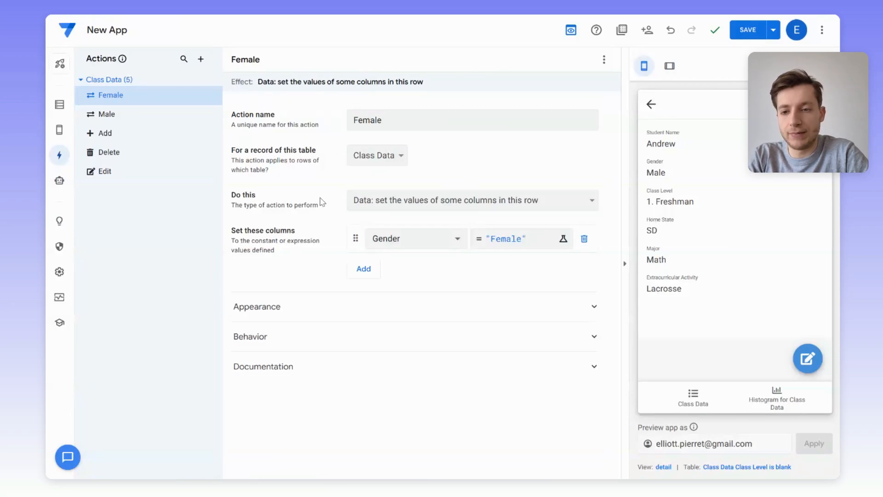
Step: Look over the operation types available for the Female action, keep setting column values in the row, and inspect its behavior condition
click(414, 205)
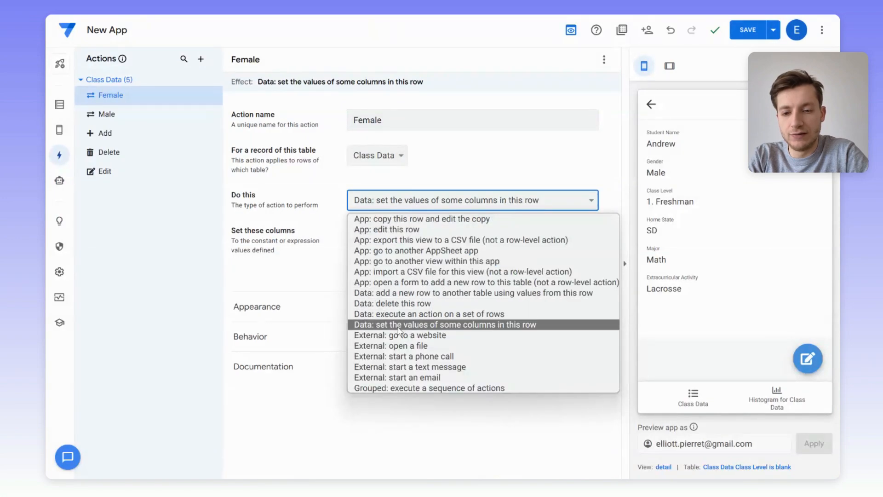
click(543, 325)
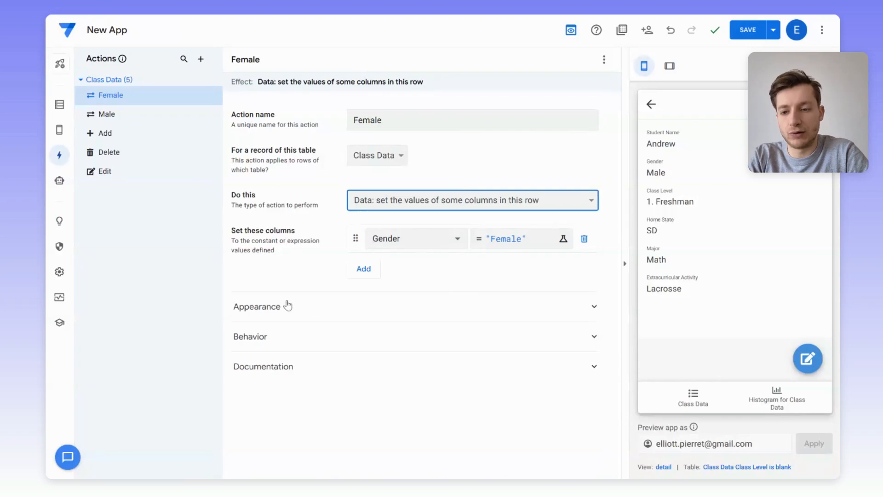
click(274, 343)
scroll(387, 359, down, 2)
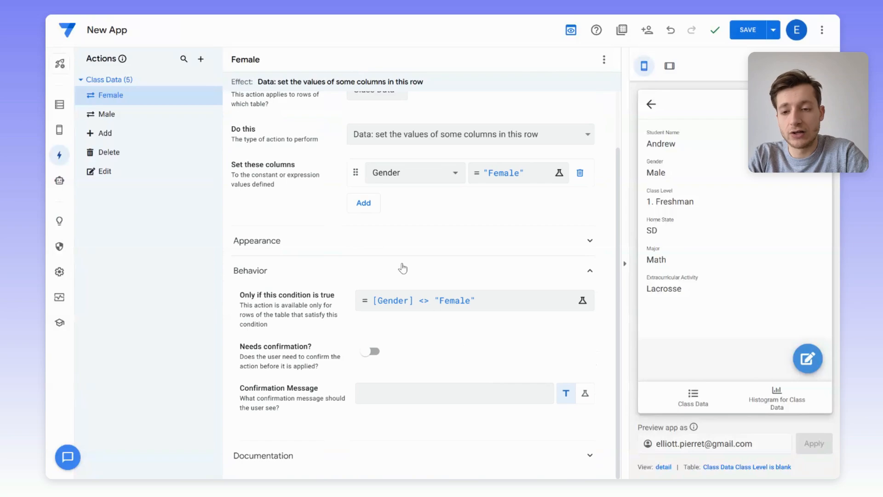
Step: Change the Female action's icon to the solid heart
click(289, 241)
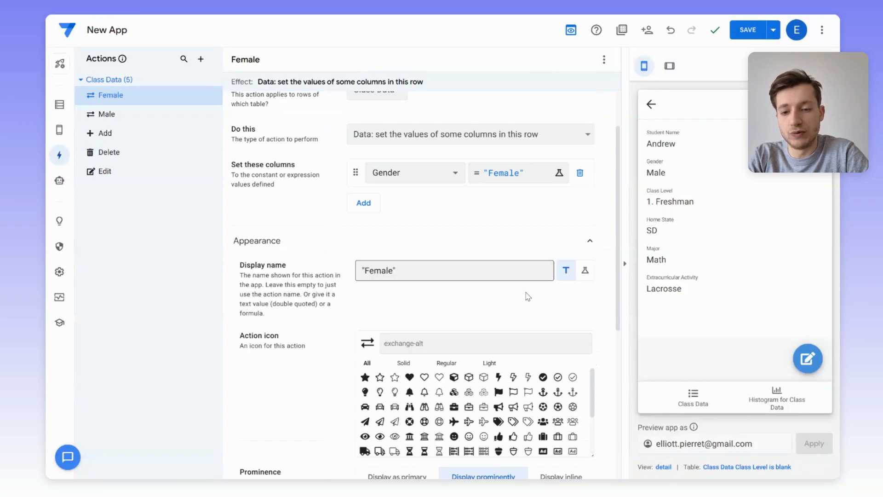
scroll(493, 338, down, 2)
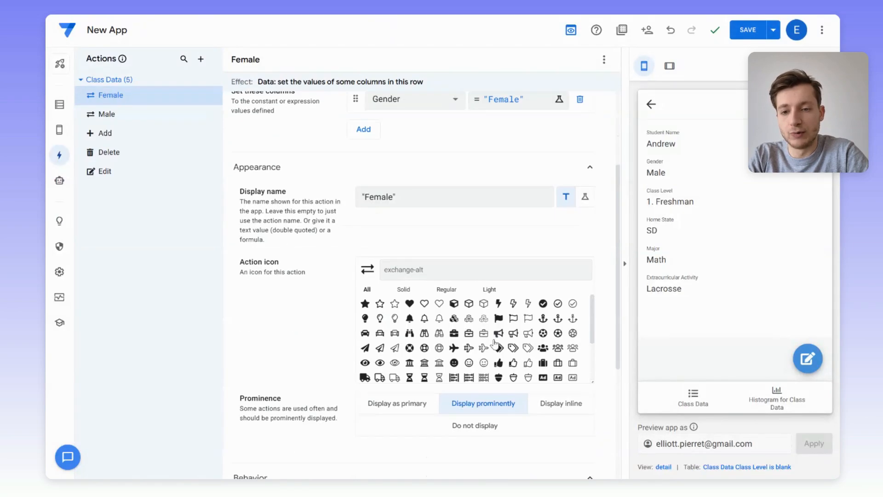
click(411, 304)
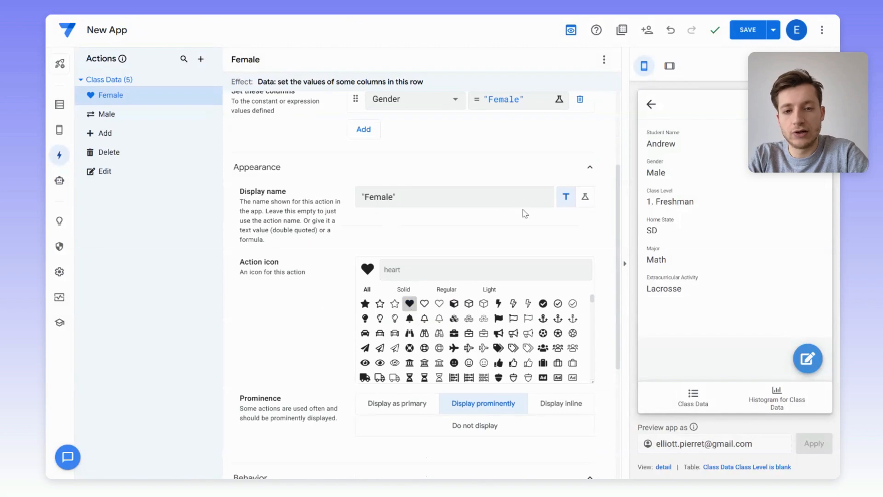
scroll(524, 212, up, 4)
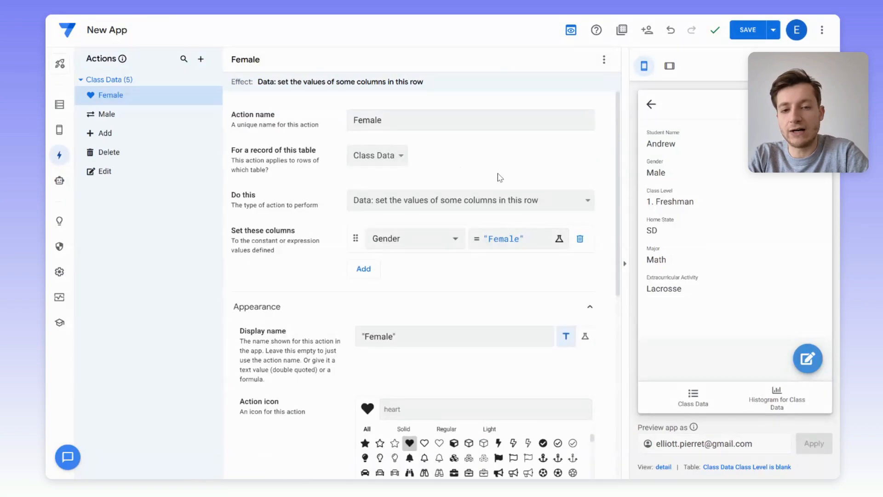
Step: Inspect the Delete action on Class Data and look over the operation types available for the Male action
click(116, 154)
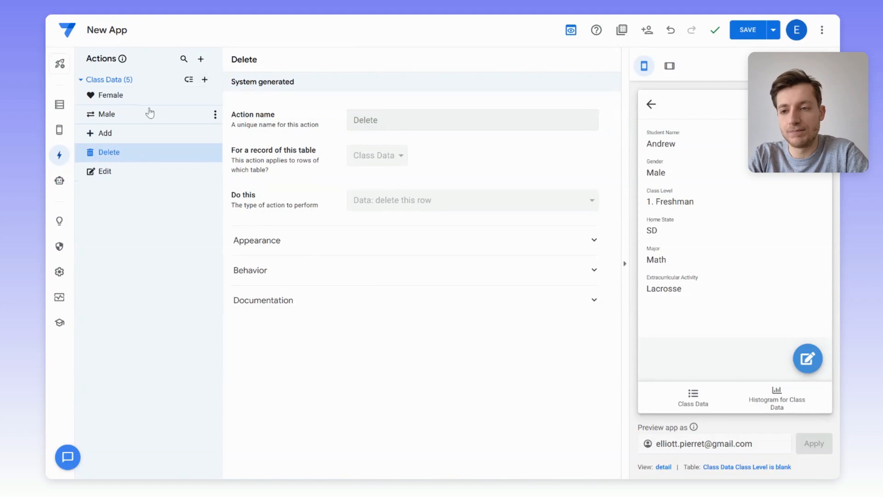
click(169, 115)
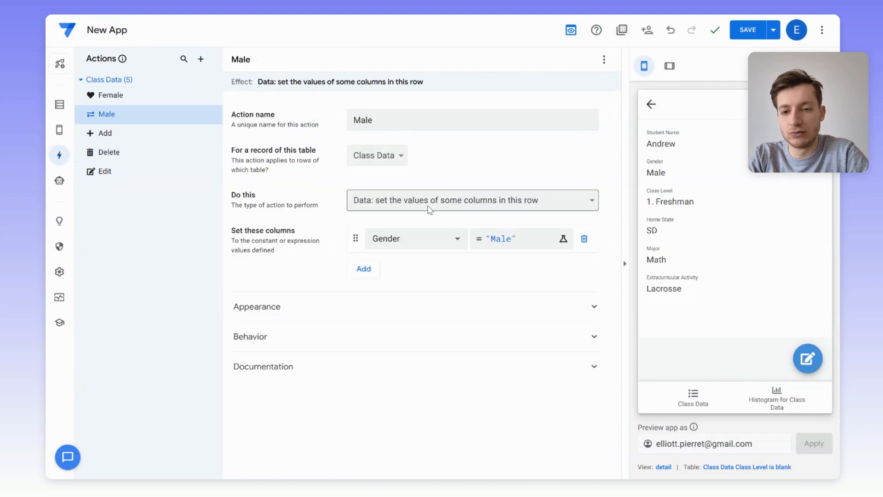
click(413, 201)
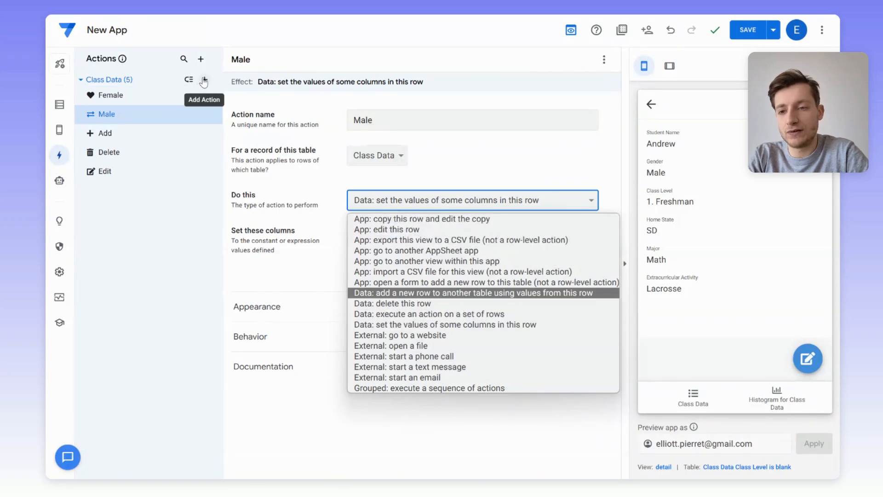
Step: Create a new action for Class Data and review its operation types, keeping it set to change column values in the row
click(202, 81)
click(329, 334)
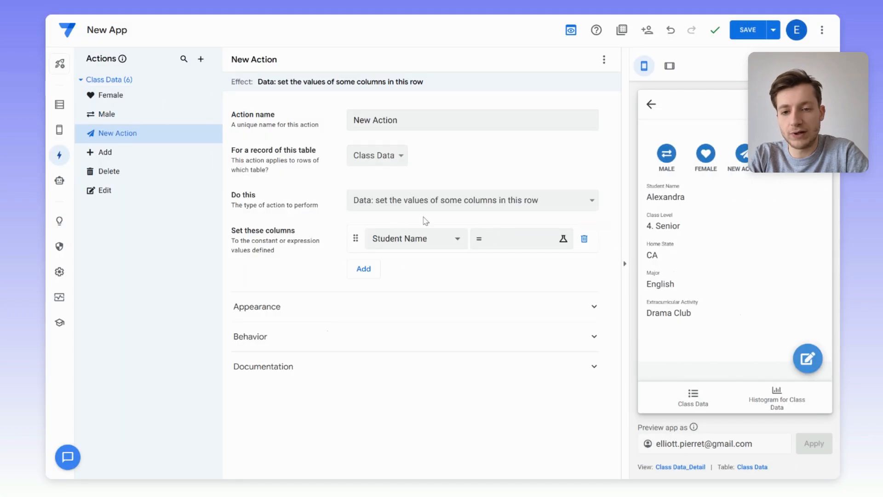
click(415, 202)
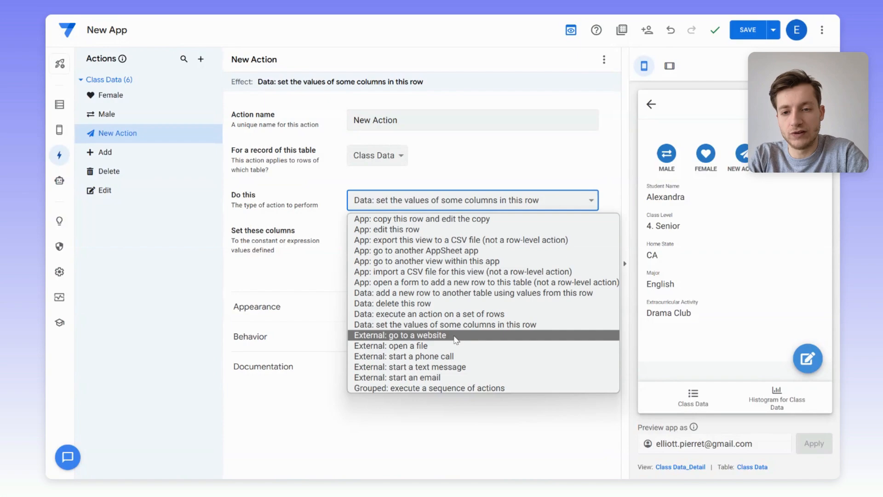
click(460, 449)
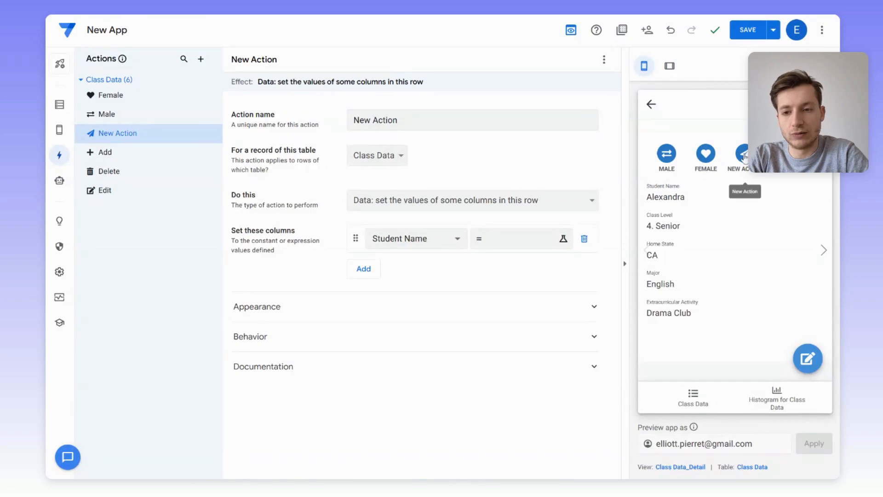
Step: Create the first automation bot from the suggestion "Send an email daily"
click(59, 180)
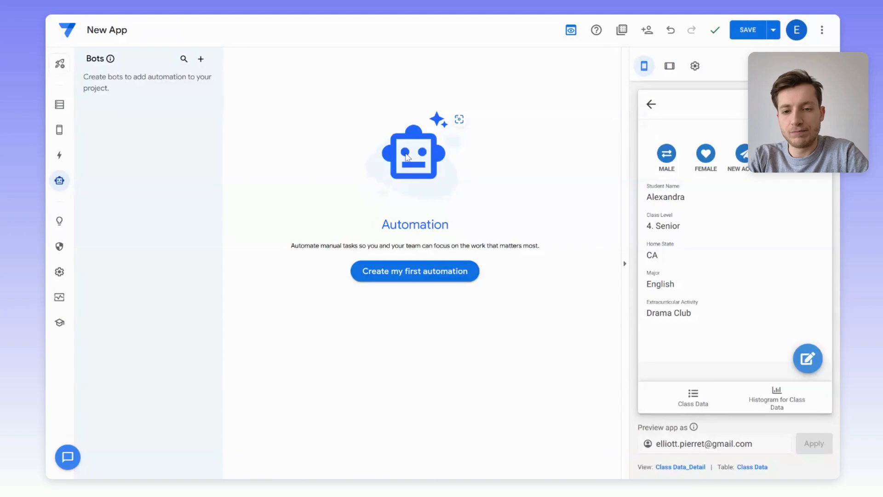
click(446, 275)
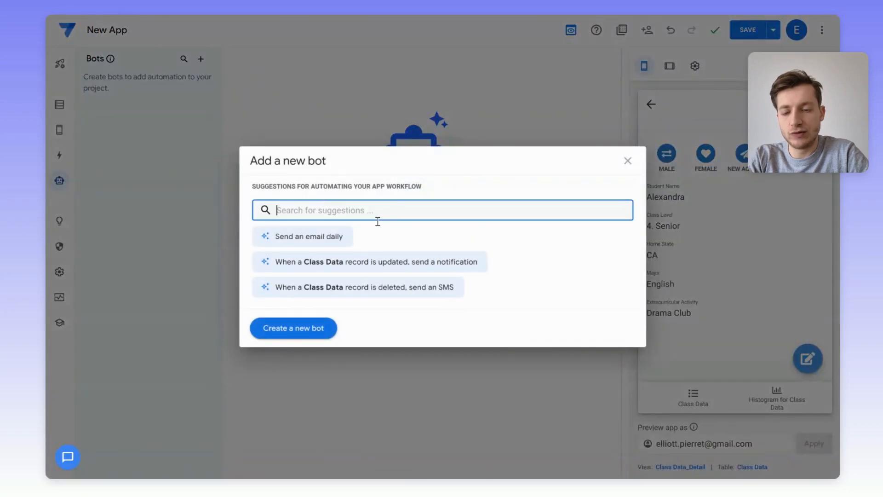
click(312, 244)
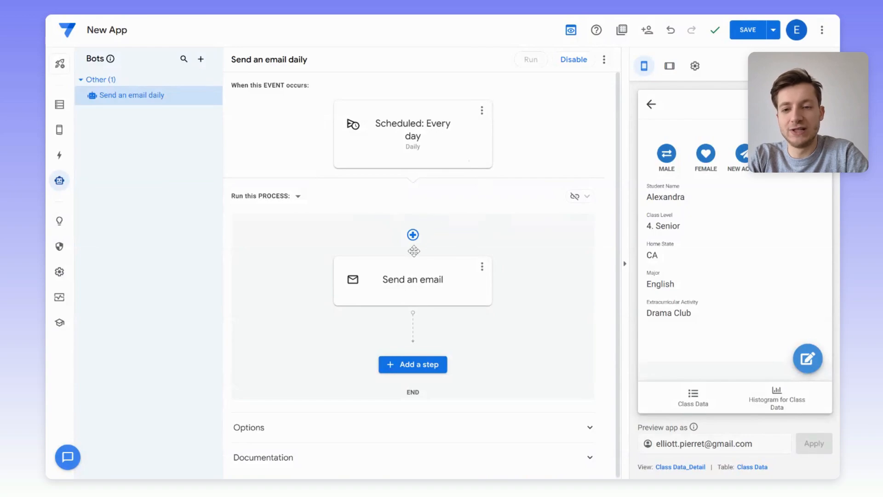
Step: Open the daily bot's Send an email step and examine its task choices and email settings, keeping the custom task
click(482, 267)
click(401, 296)
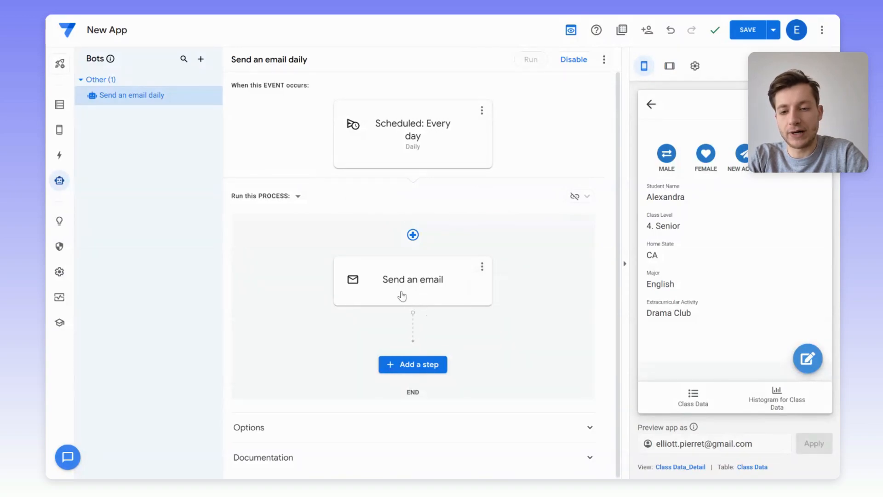
click(396, 282)
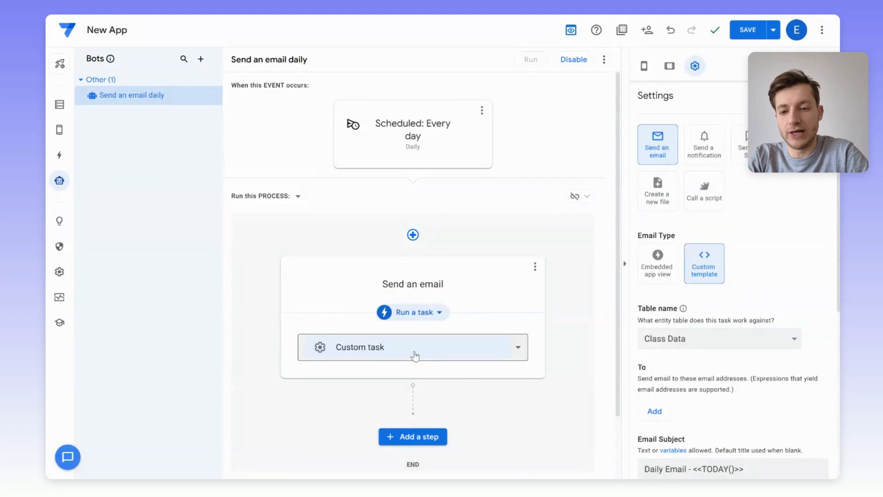
click(430, 356)
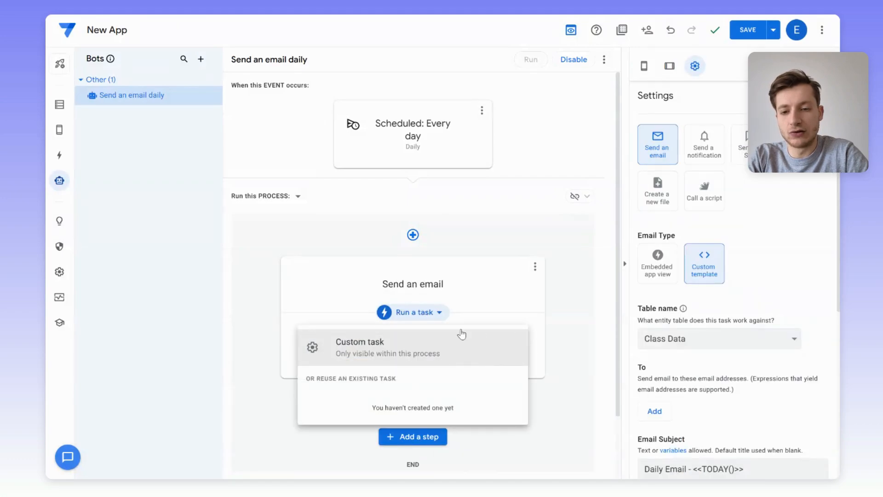
click(501, 316)
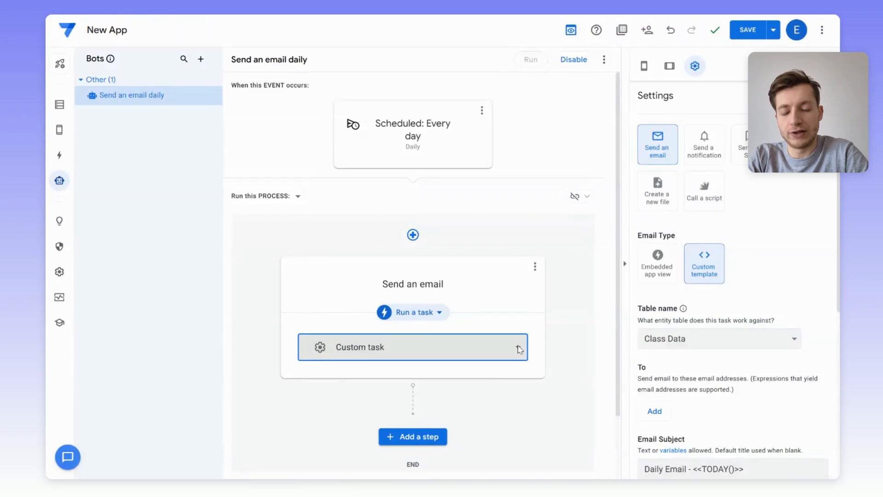
click(518, 349)
click(536, 346)
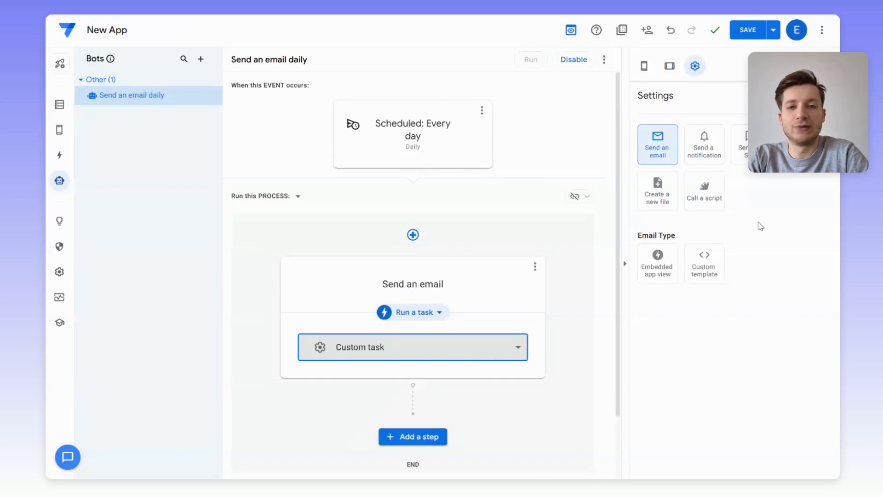
Step: Add a second Send an email step to the bot's process and give it a blank recipient entry
scroll(611, 275, down, 2)
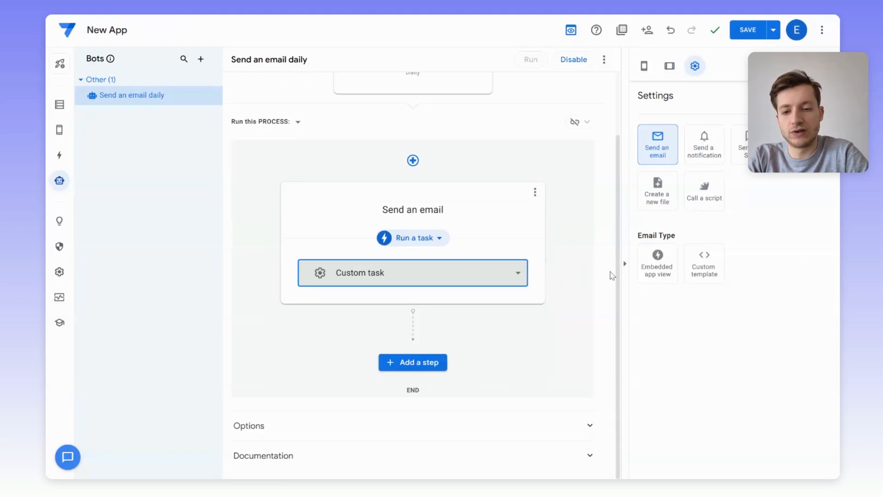
click(415, 364)
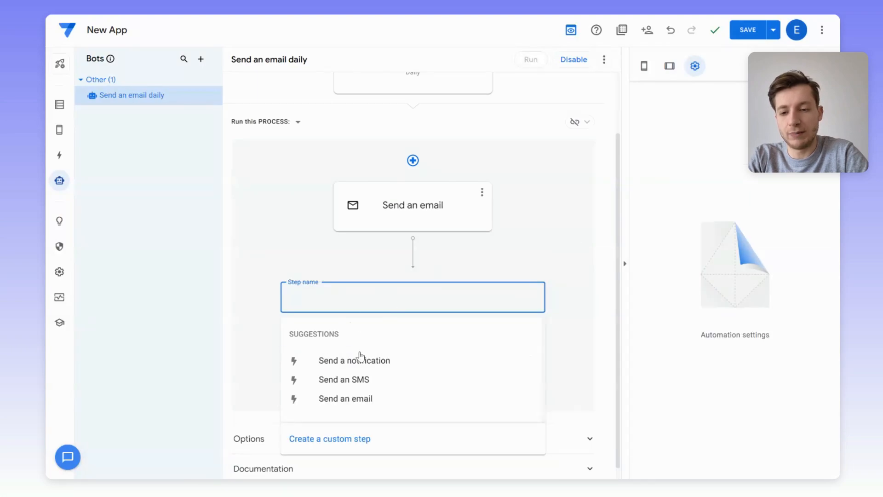
click(365, 403)
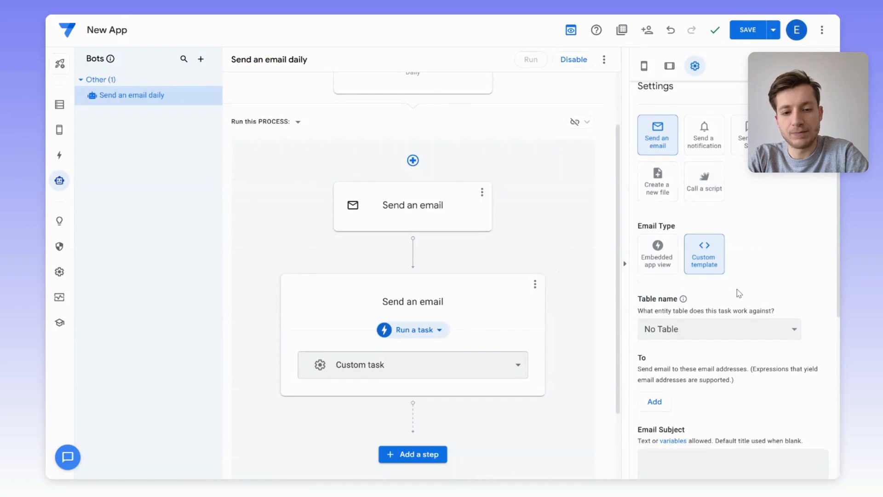
scroll(706, 297, down, 5)
click(655, 202)
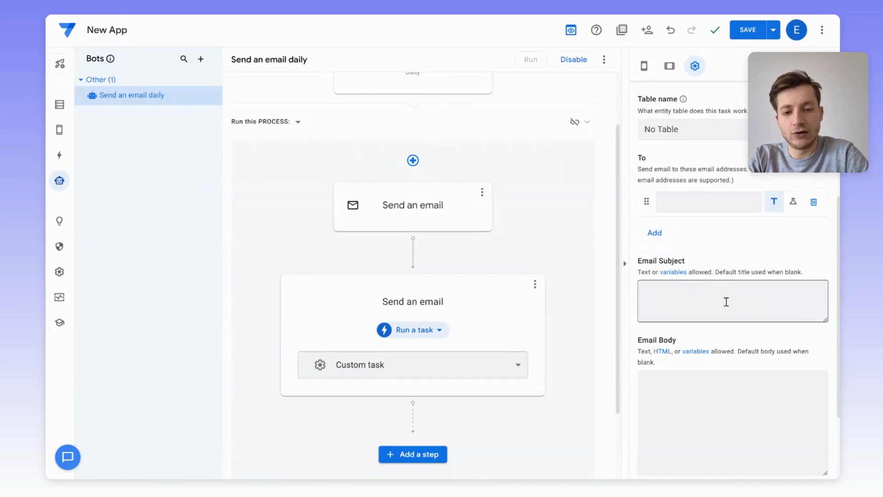
scroll(687, 220, up, 5)
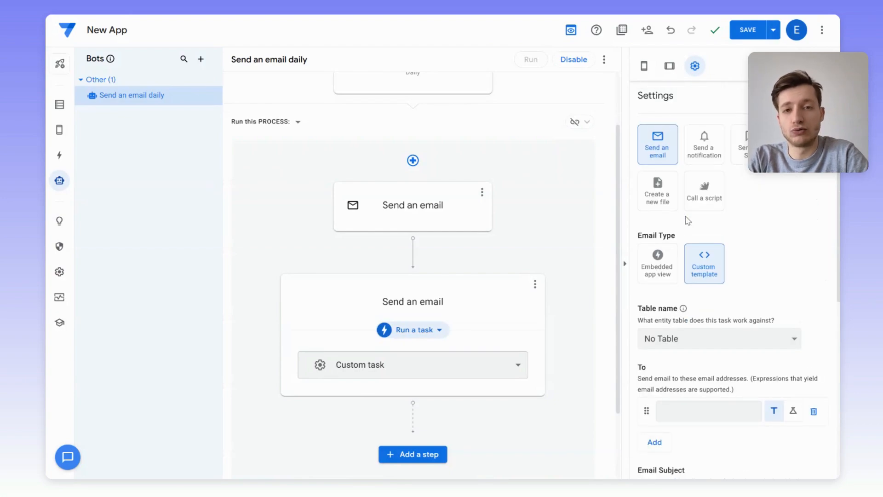
scroll(575, 191, up, 2)
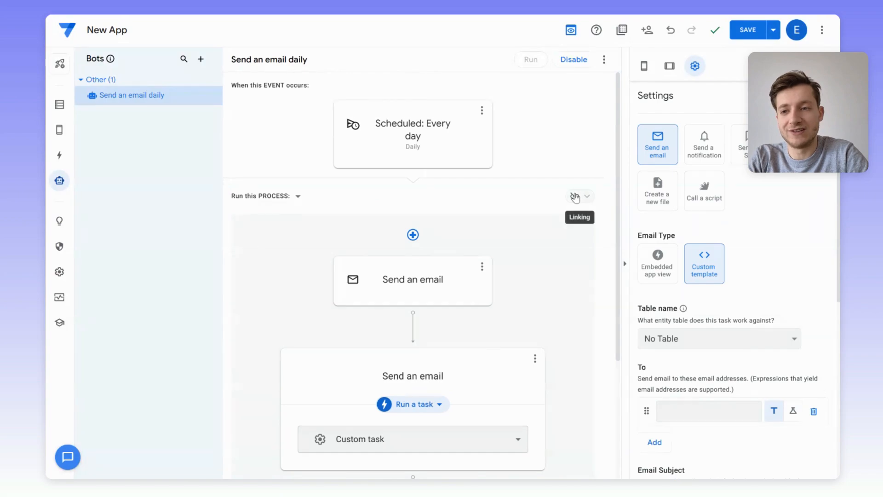
Step: View the Smart Assistant options in the Intelligence section, and open the Class Data view and the app menu in the preview
click(59, 221)
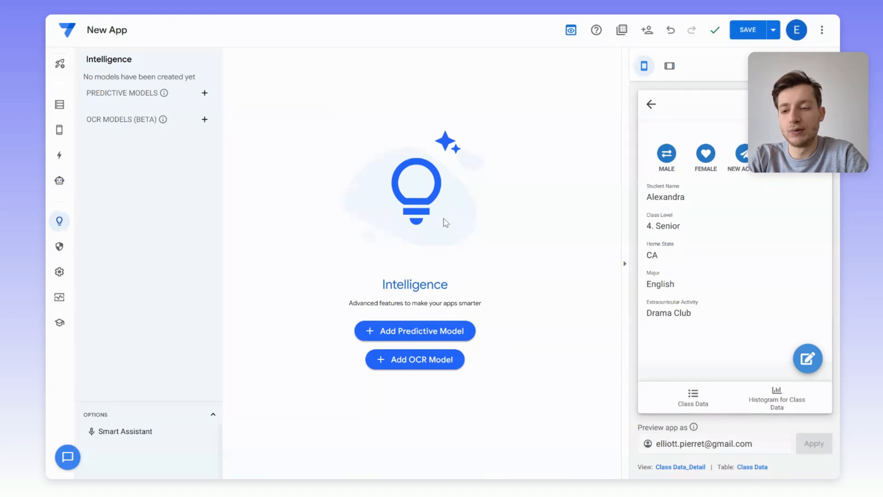
click(134, 432)
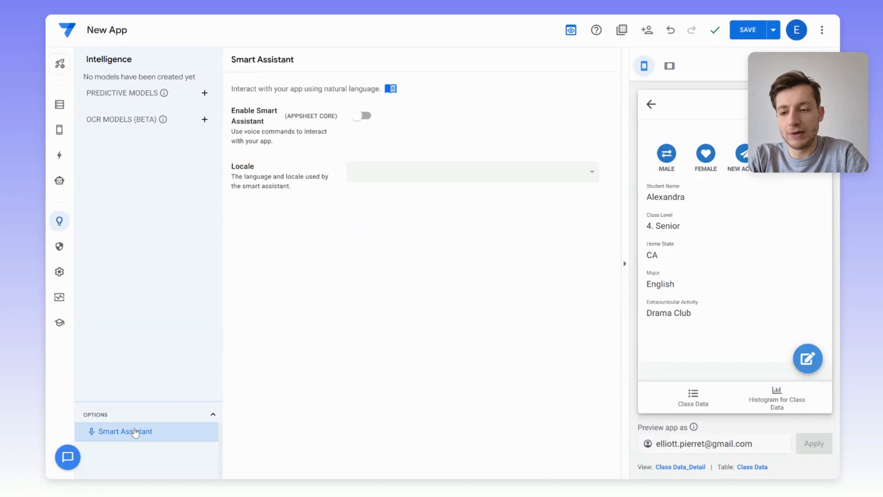
click(691, 396)
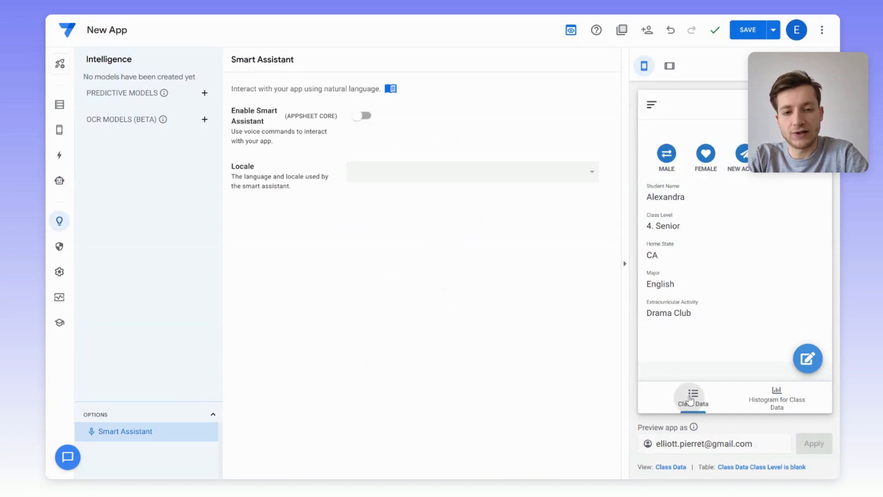
click(651, 107)
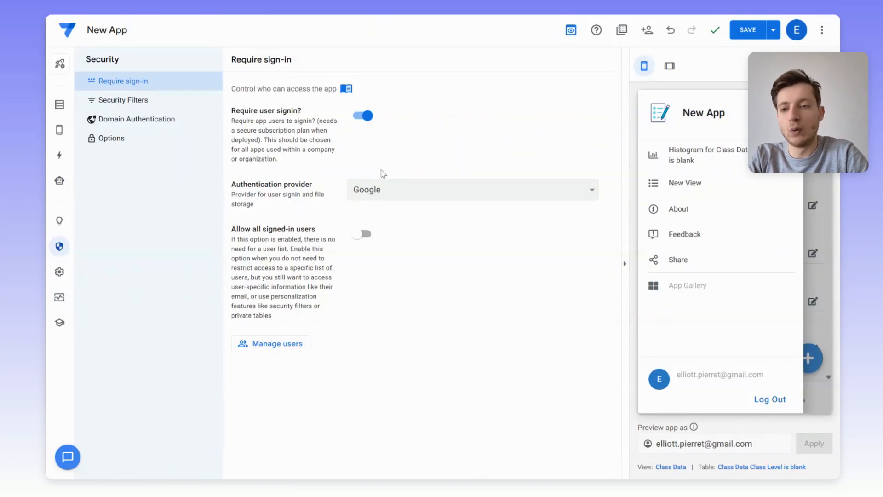
Step: Review the sign-in authentication providers, keeping Google, and examine the security filters for Class Data
click(386, 191)
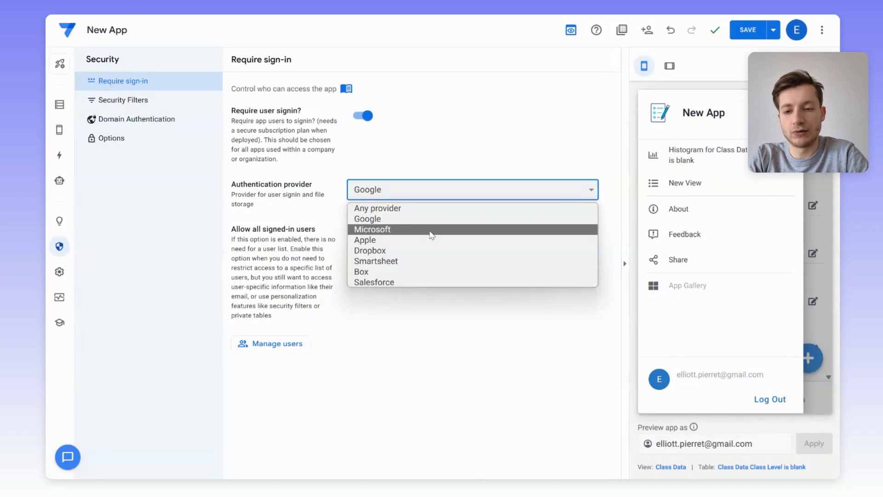
click(452, 324)
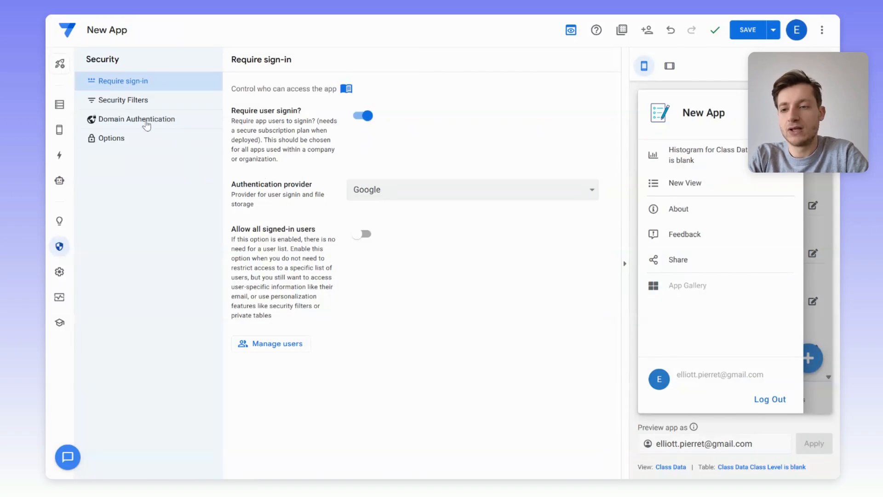
click(125, 106)
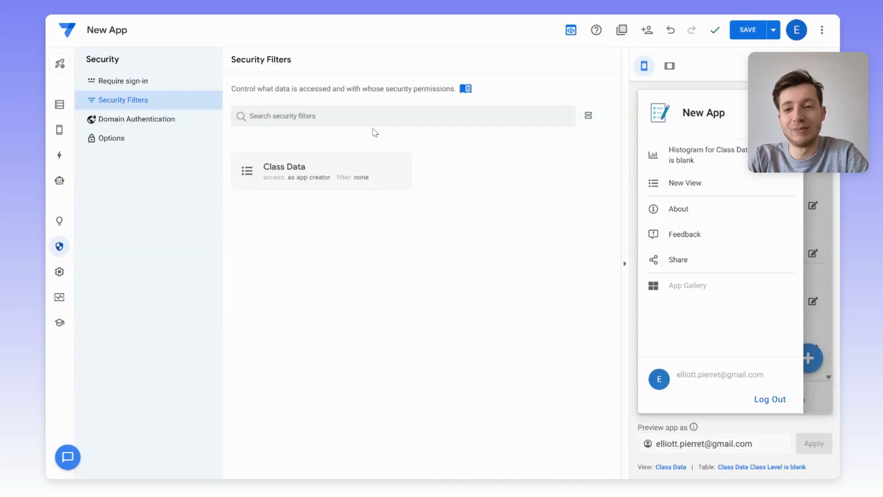
click(140, 121)
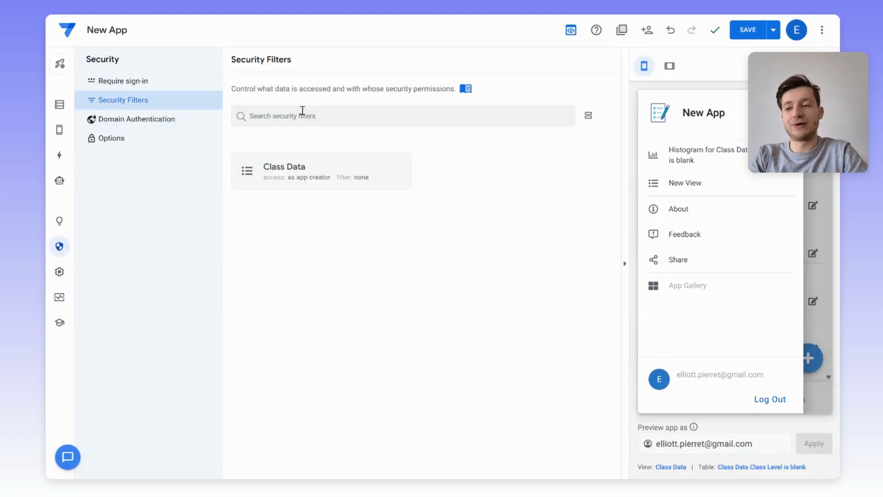
Step: Review the app properties and the information for app users in the app's settings
click(59, 272)
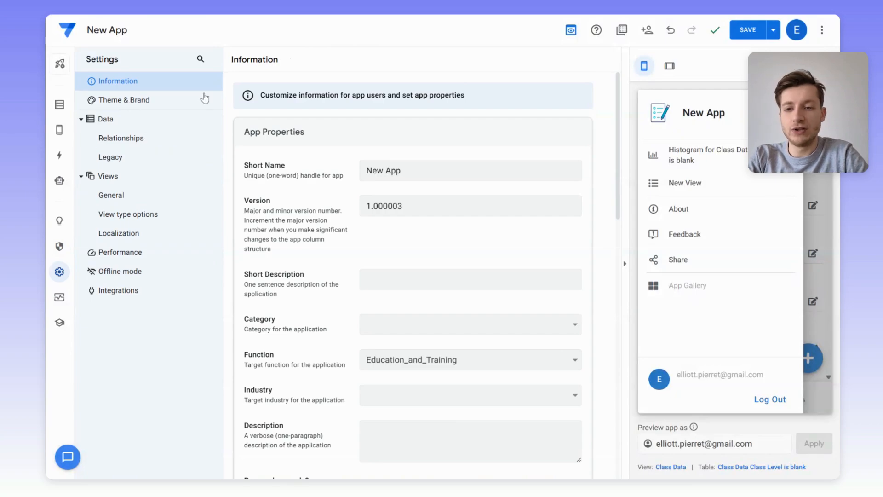
scroll(462, 237, down, 4)
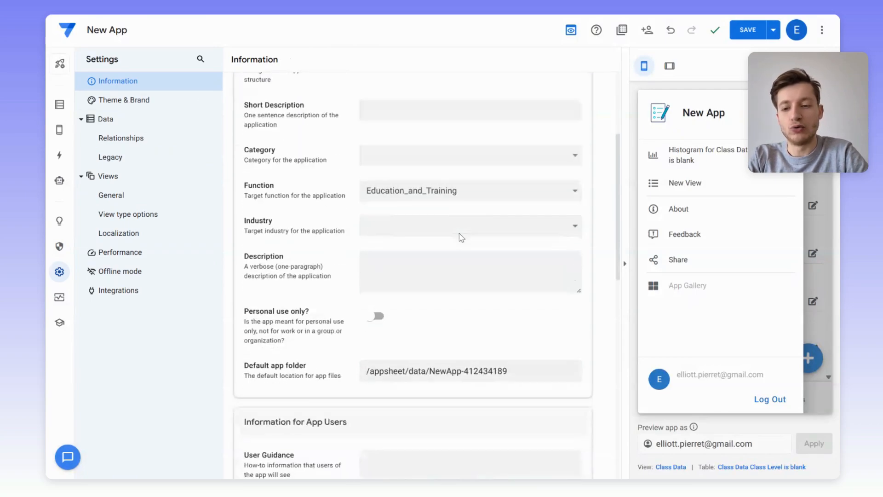
scroll(461, 237, down, 2)
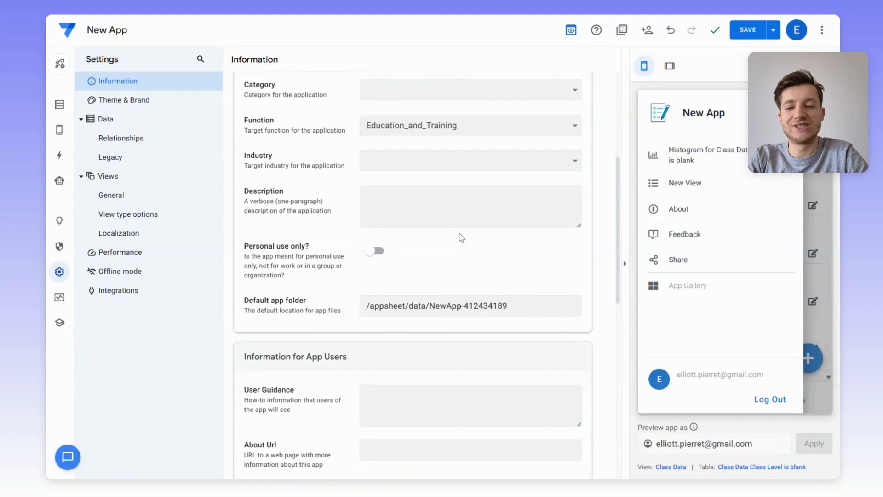
scroll(461, 237, down, 1)
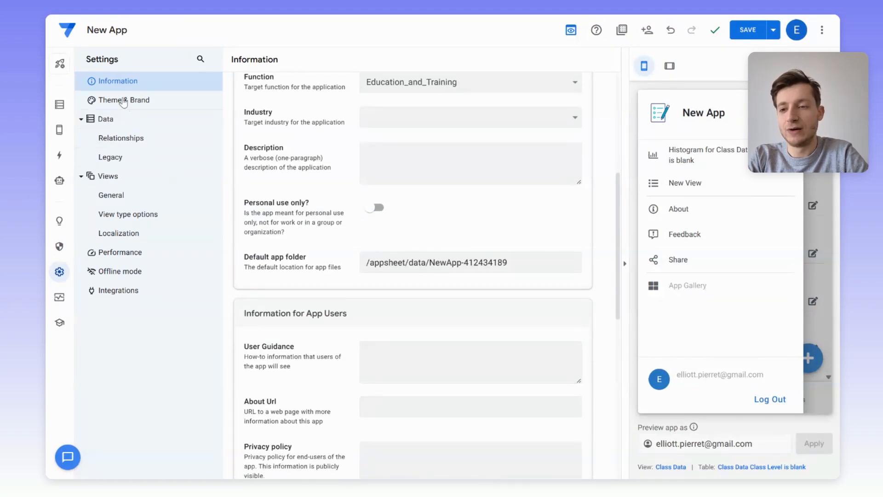
Step: Switch the app theme to dark and look over the header, footer and font settings
click(123, 100)
click(418, 147)
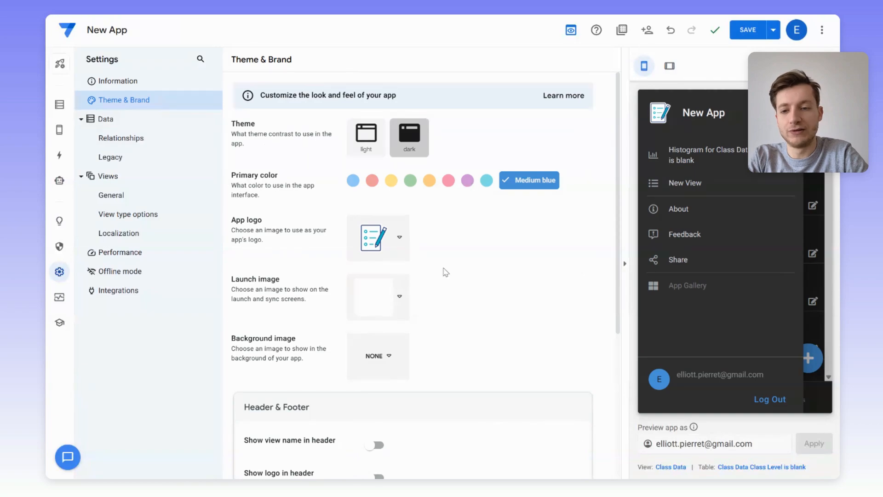
scroll(494, 283, down, 1)
scroll(494, 283, down, 4)
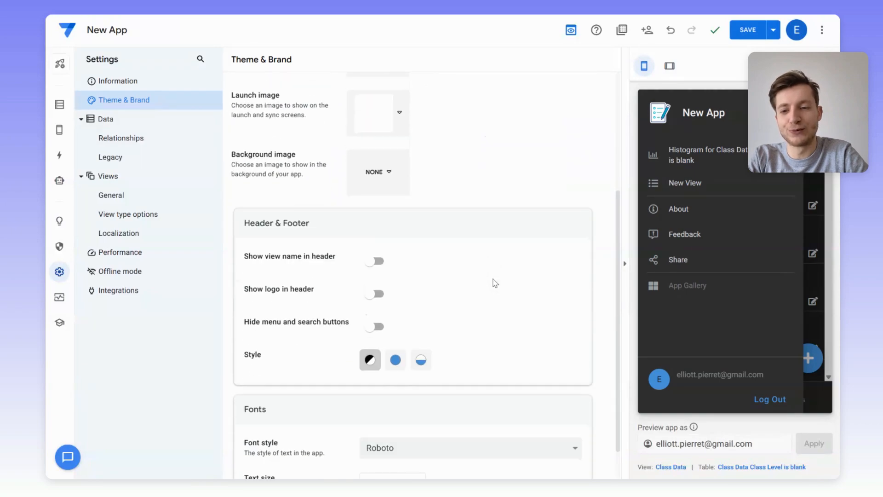
scroll(495, 283, up, 1)
scroll(501, 313, down, 1)
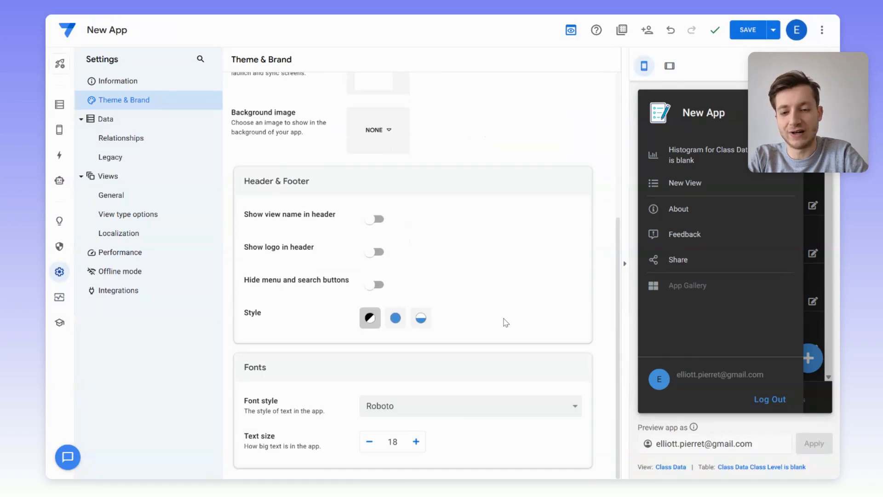
Step: Set the app's font style to Roboto Condensed and review the sync options in the performance settings
click(522, 411)
click(451, 335)
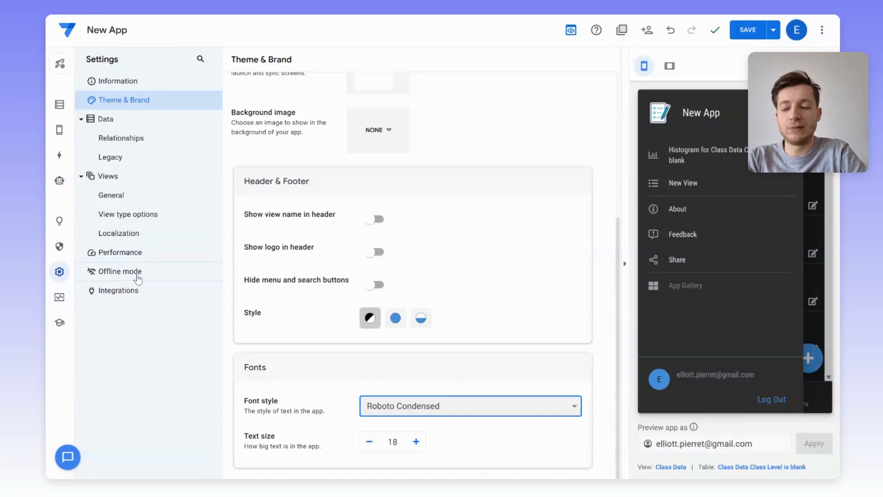
click(116, 259)
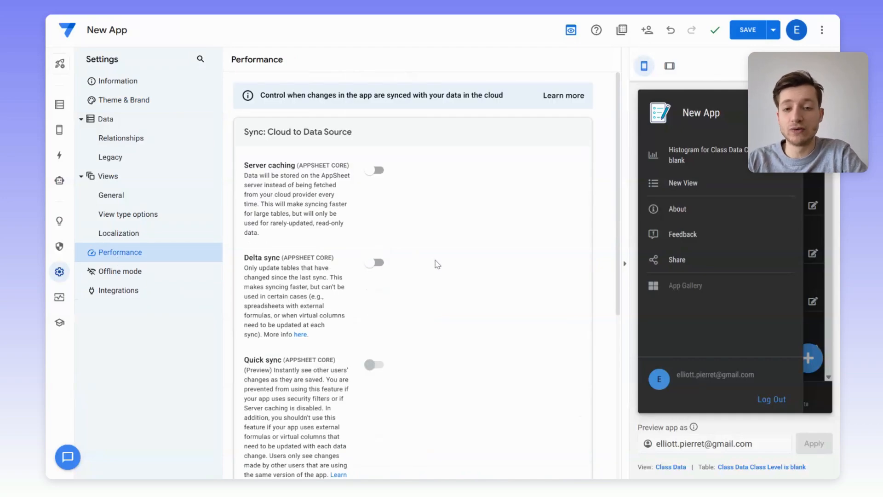
scroll(437, 263, down, 1)
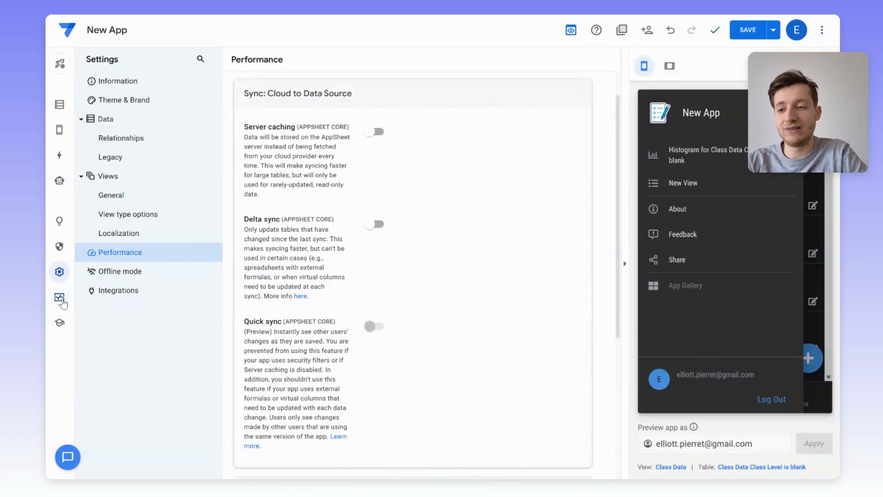
Step: Look over the app's version management options and the monitoring options for automation, usage statistics and audit history
click(62, 302)
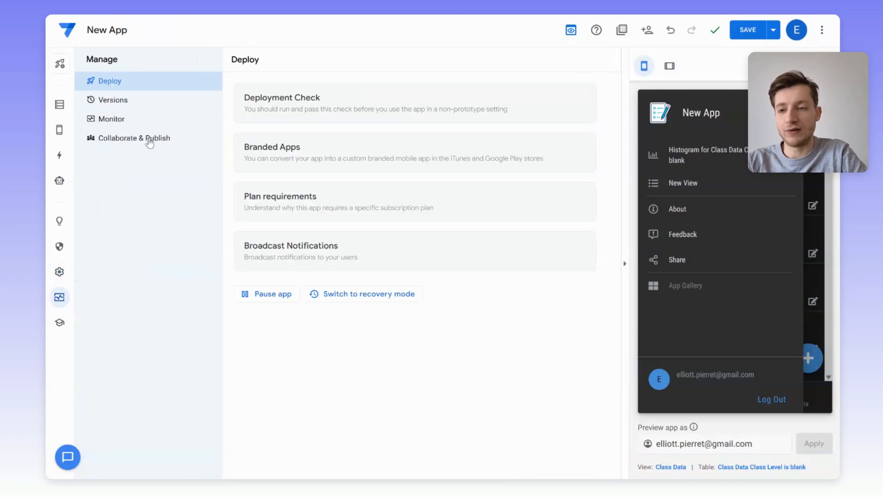
click(162, 109)
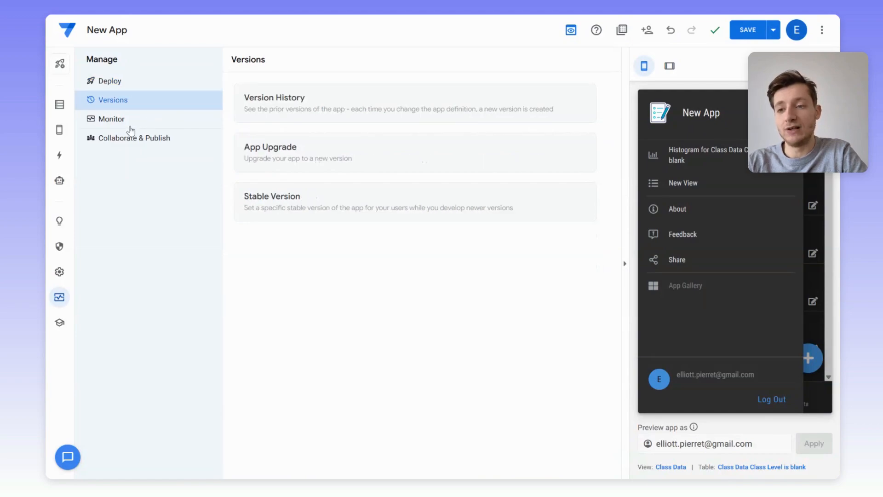
click(123, 121)
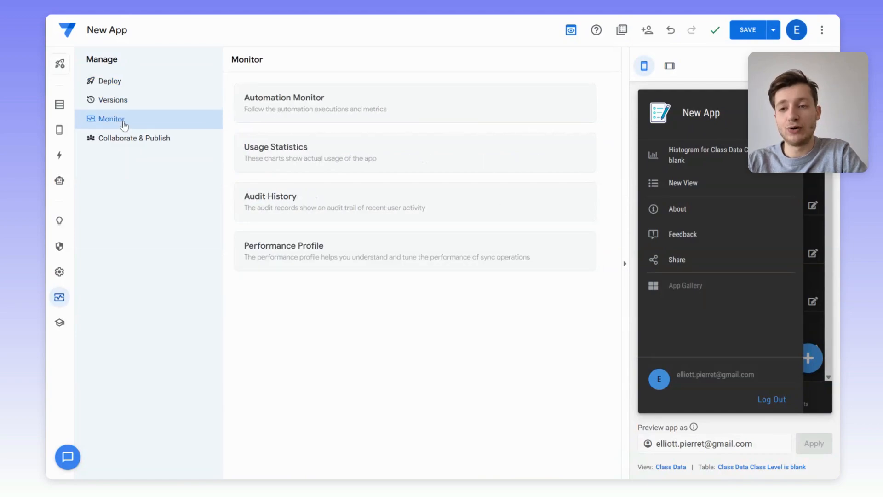
click(349, 112)
click(312, 206)
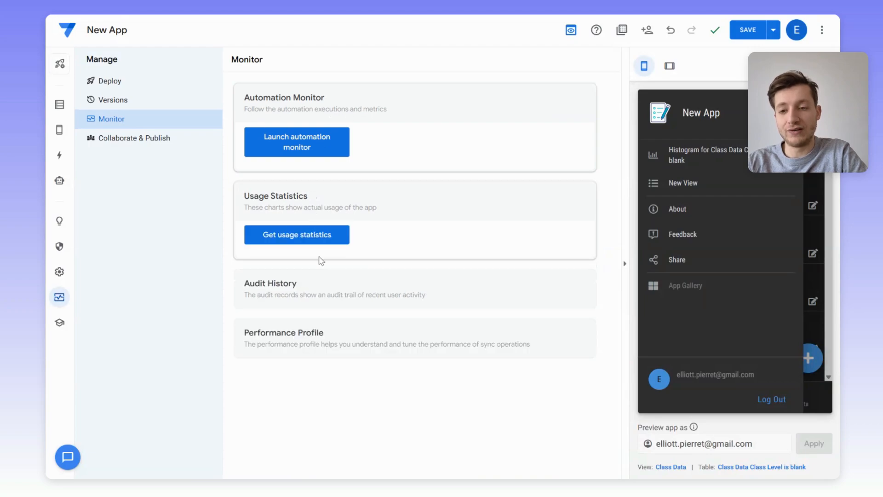
click(322, 278)
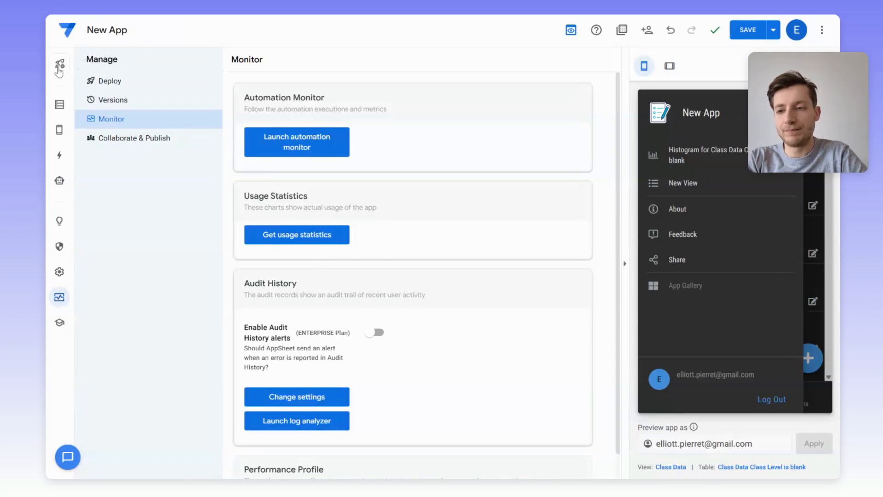
Step: Run the deployment check on the app and review its results across all categories
click(112, 79)
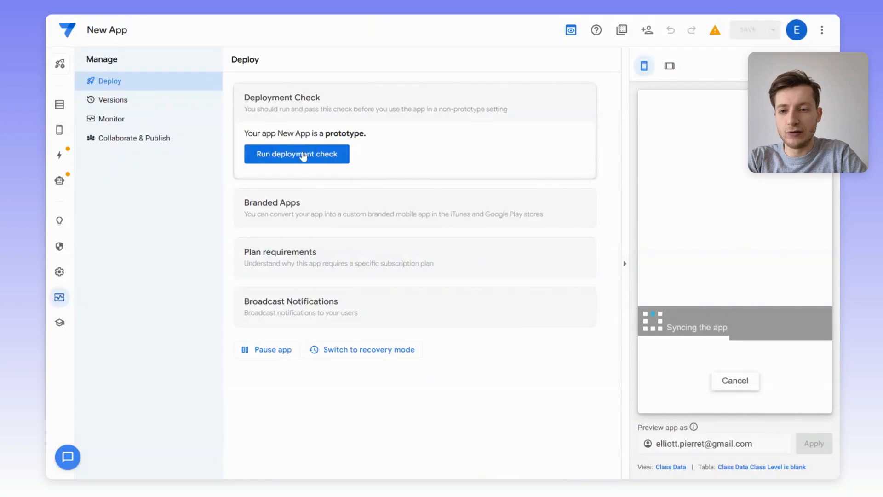
click(301, 155)
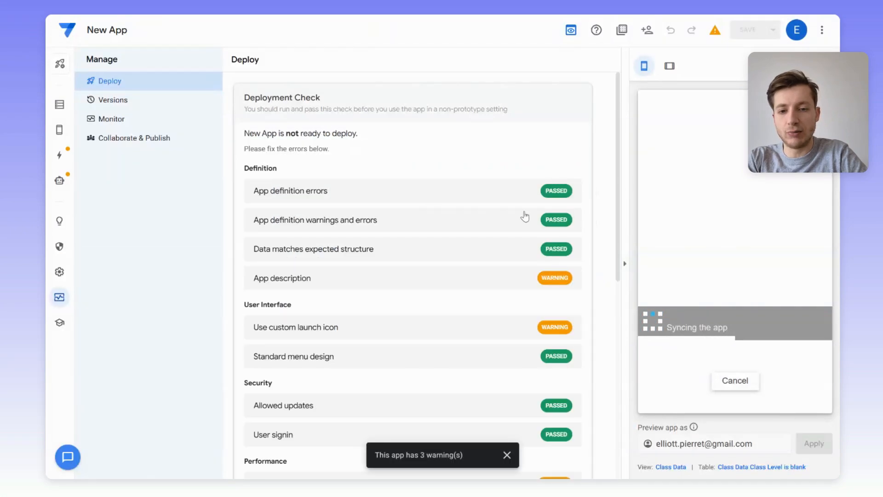
scroll(508, 306, down, 6)
scroll(508, 305, up, 6)
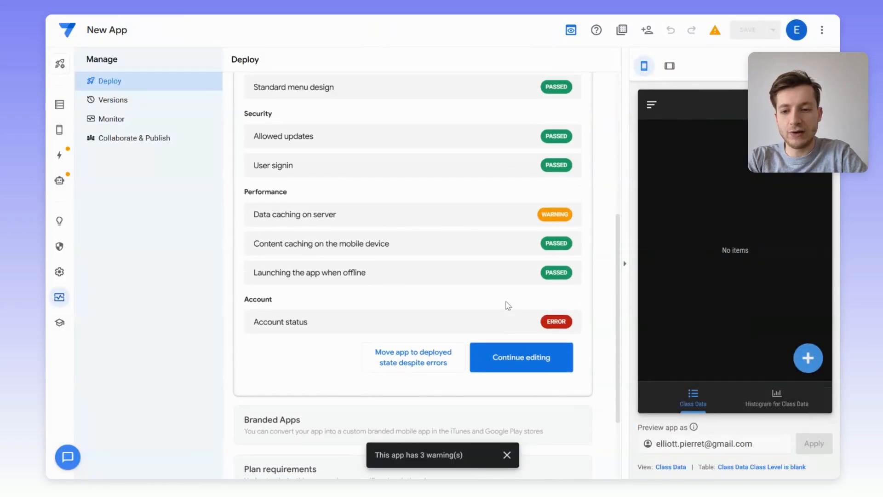
scroll(508, 305, down, 4)
scroll(508, 305, down, 3)
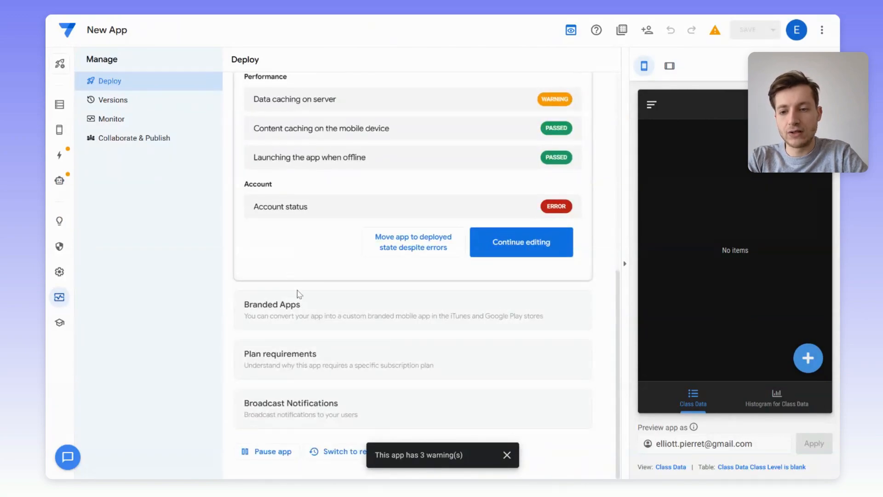
Step: View the Branded Apps option and examine the Account status details in the deployment check
click(316, 313)
scroll(450, 331, down, 2)
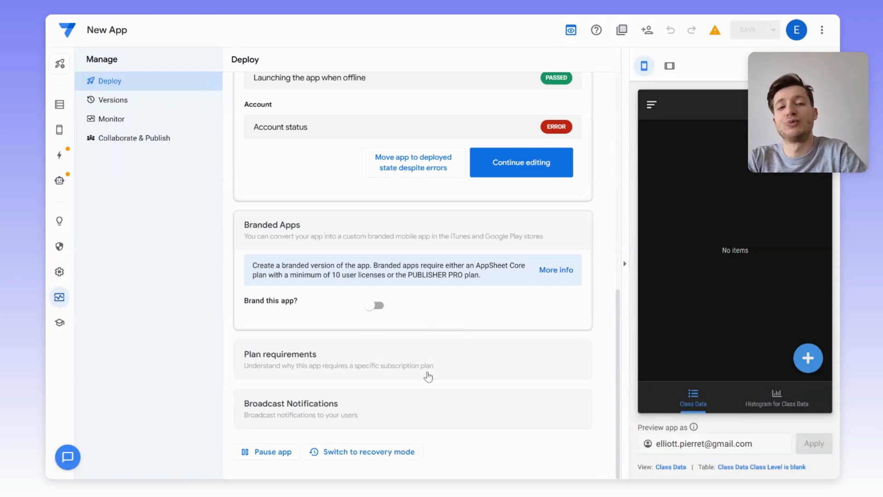
scroll(605, 197, up, 2)
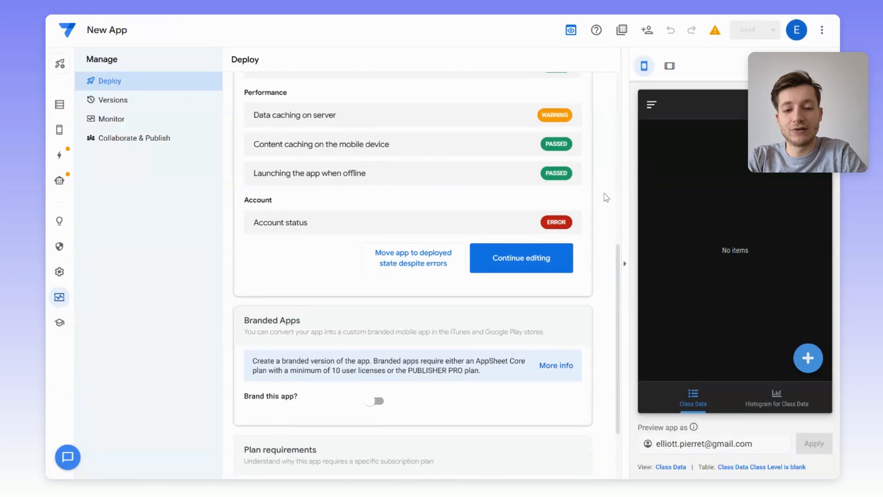
scroll(606, 198, up, 8)
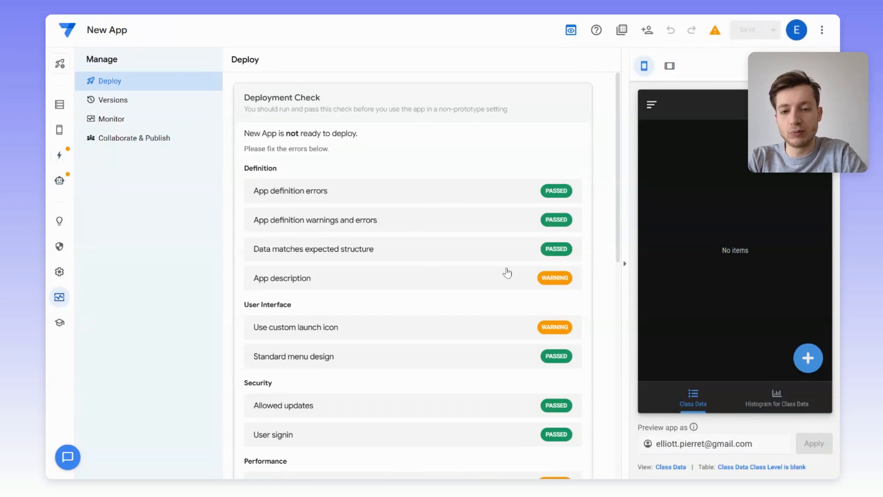
scroll(416, 277, down, 8)
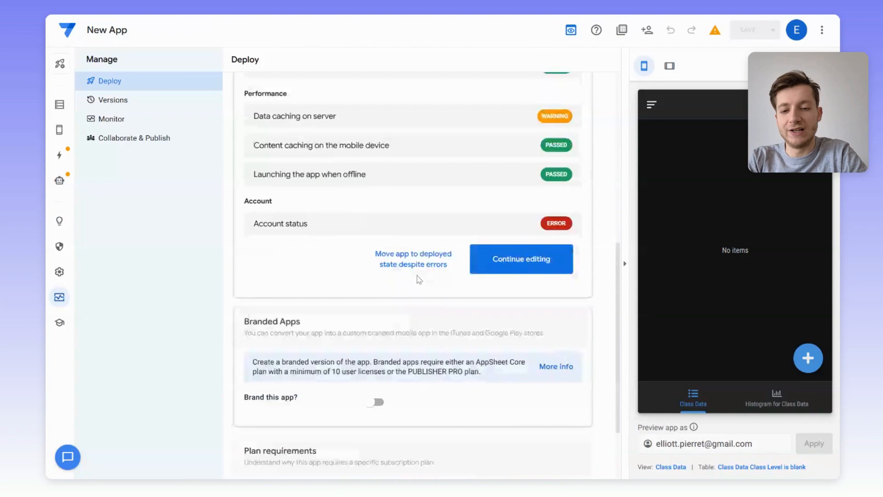
click(295, 233)
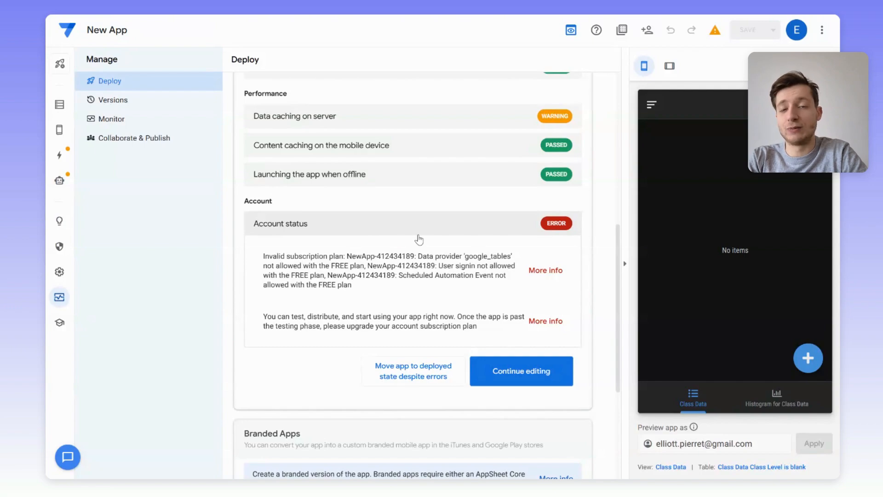
scroll(418, 239, up, 4)
scroll(418, 239, up, 3)
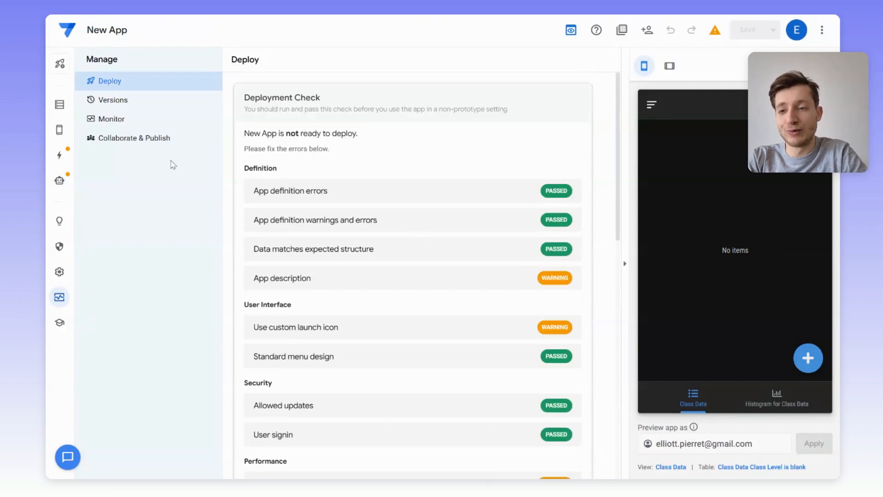
Step: Review the Transfer and Team Work options for collaboration, and view the app's sharing dialog without inviting anyone
click(144, 146)
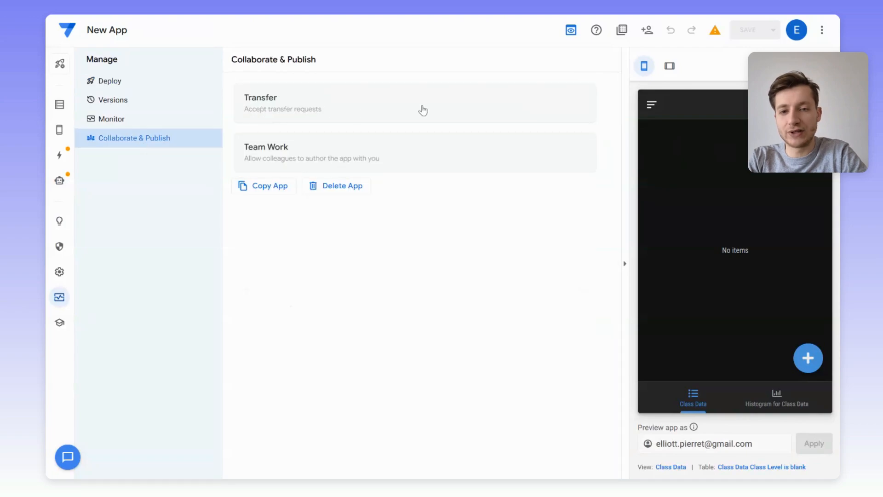
click(422, 109)
click(326, 220)
scroll(456, 276, down, 1)
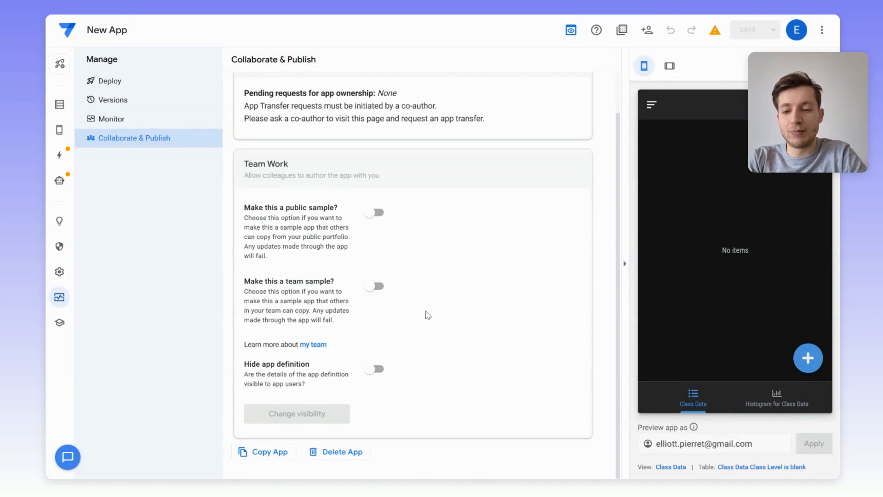
click(646, 31)
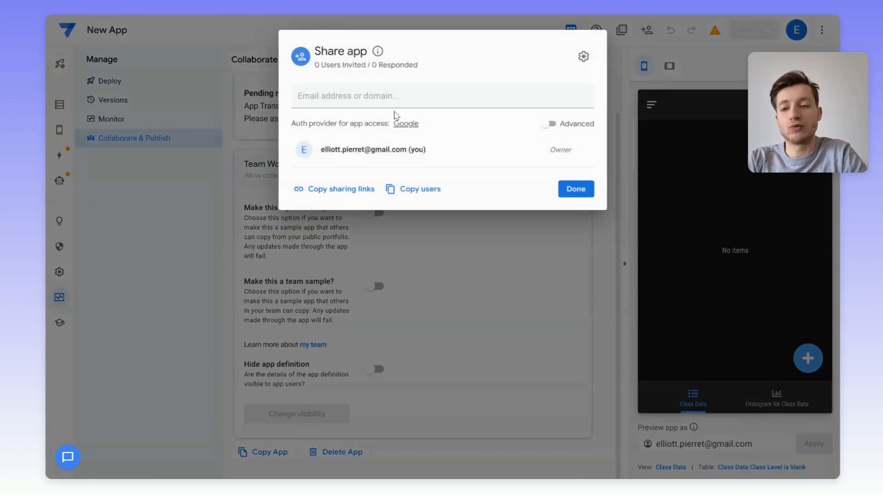
click(550, 251)
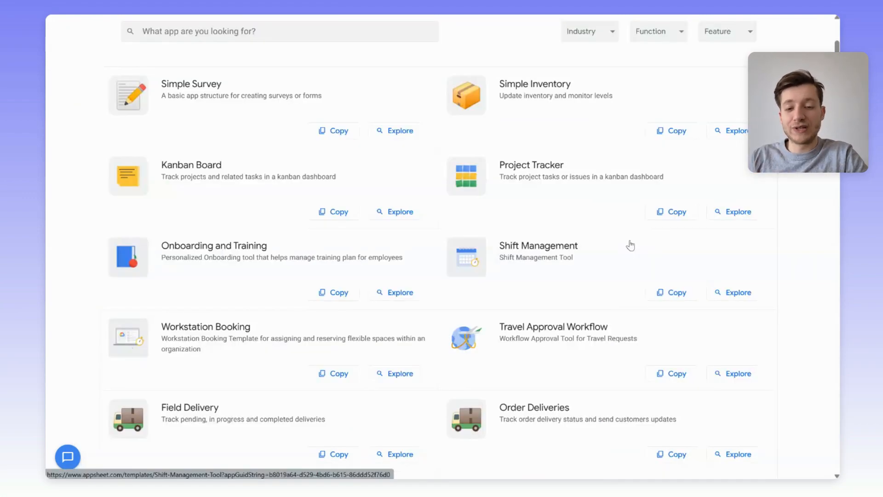
Step: Browse the library of app templates and explore the Simple Inventory template
scroll(630, 245, down, 3)
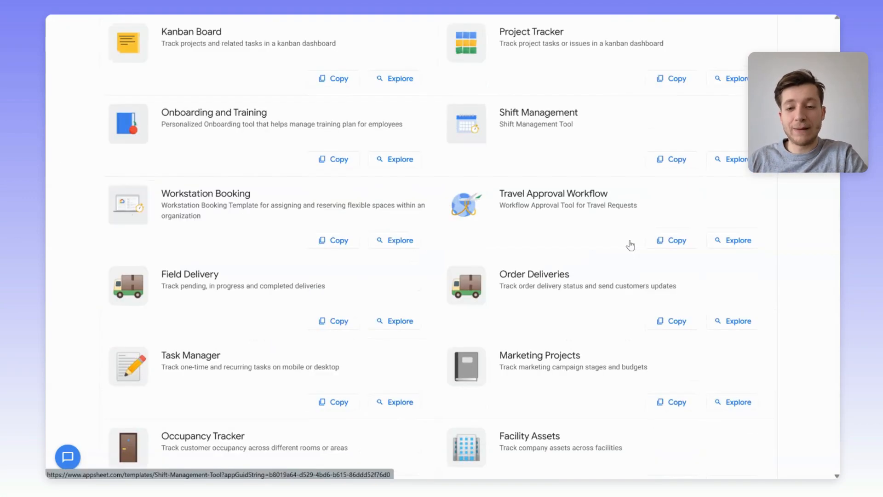
scroll(630, 245, down, 3)
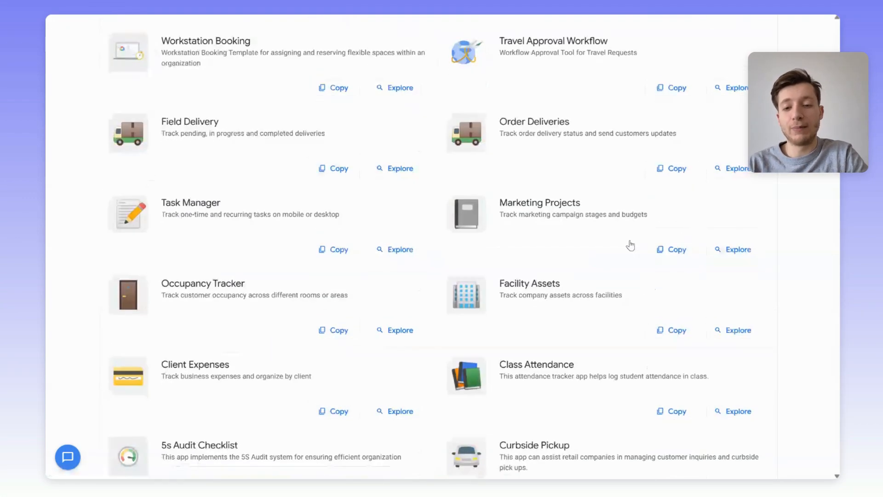
scroll(630, 245, up, 8)
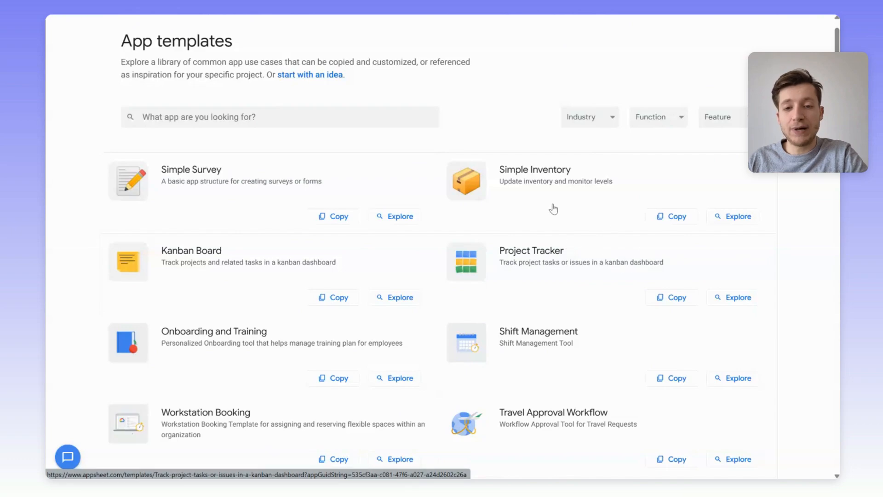
click(726, 221)
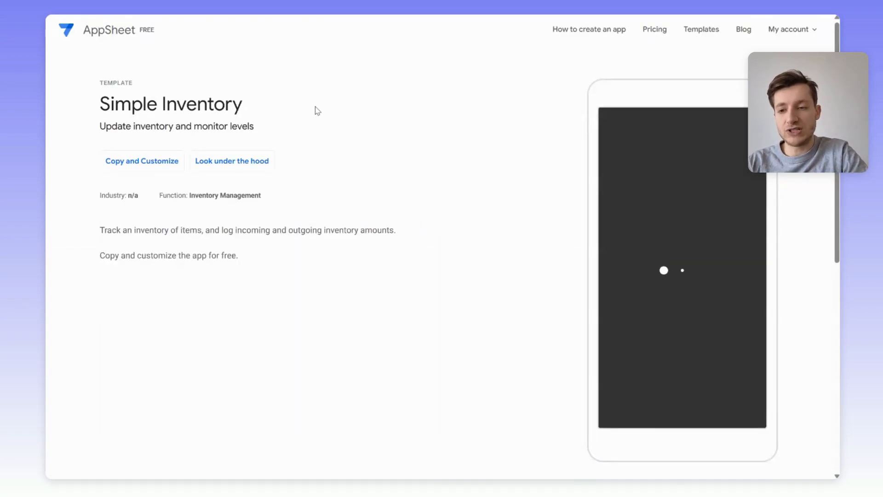
Step: Look through the Inventory Log entries in the Simple Inventory template's app preview
scroll(721, 261, down, 1)
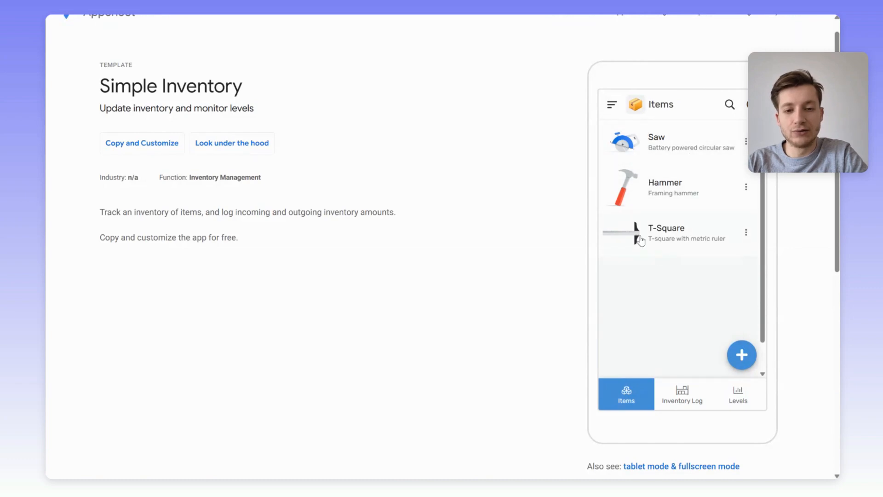
click(693, 402)
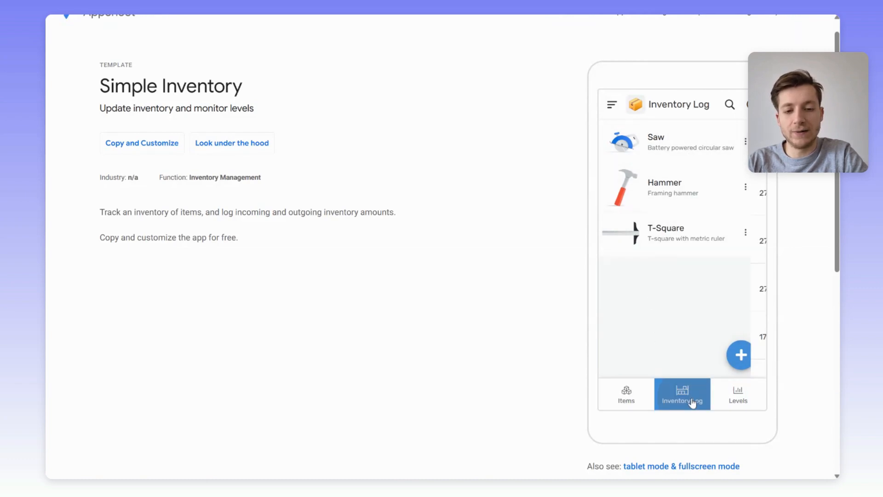
scroll(694, 276, down, 6)
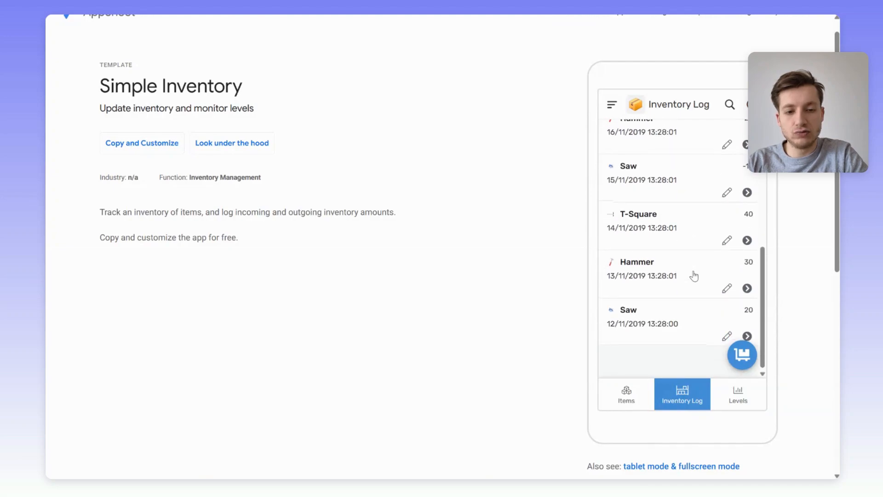
scroll(694, 276, up, 6)
scroll(694, 276, down, 1)
scroll(693, 276, up, 2)
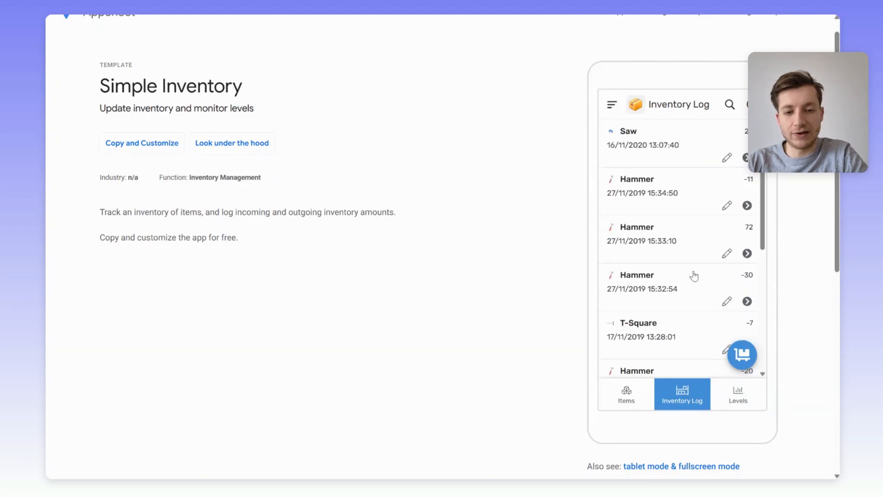
Step: Examine the Hammer item's details and its full inventory change log, and return to the item's details
click(750, 209)
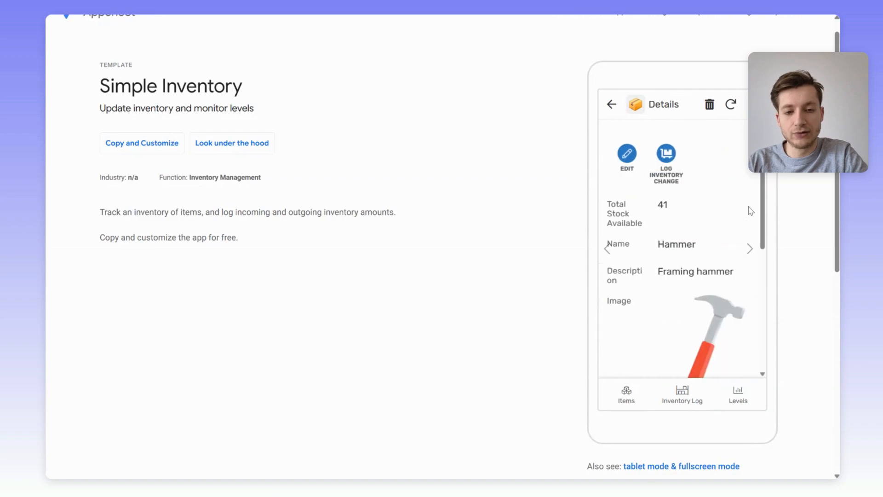
scroll(728, 275, down, 1)
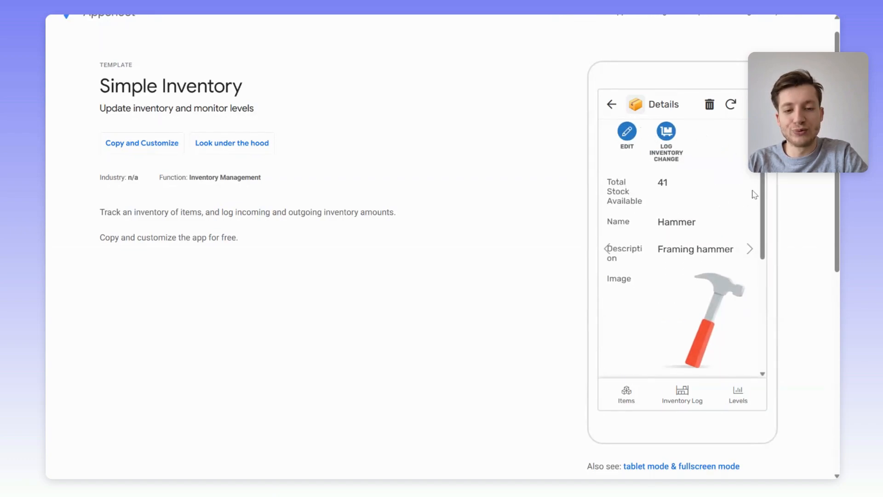
scroll(754, 192, down, 3)
scroll(724, 208, down, 3)
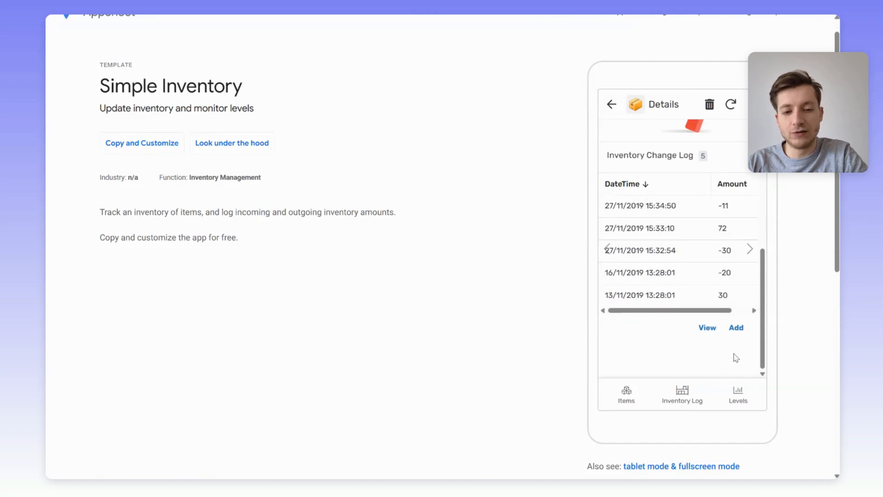
click(704, 328)
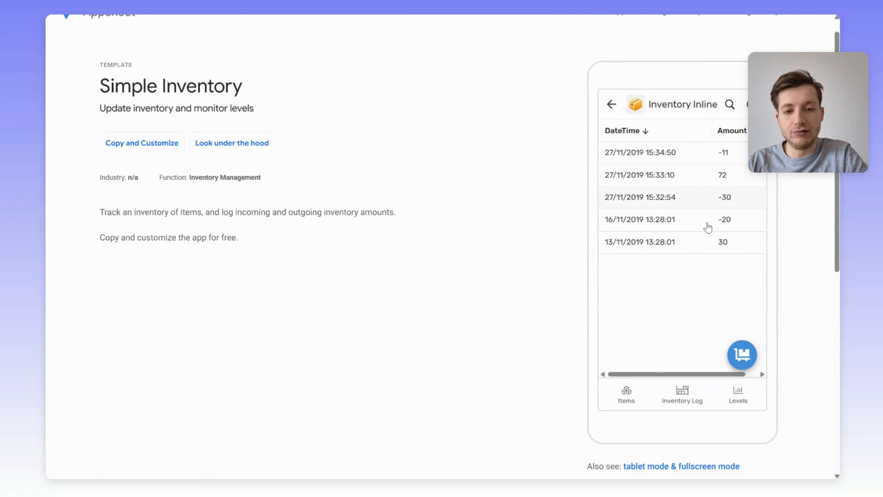
click(612, 111)
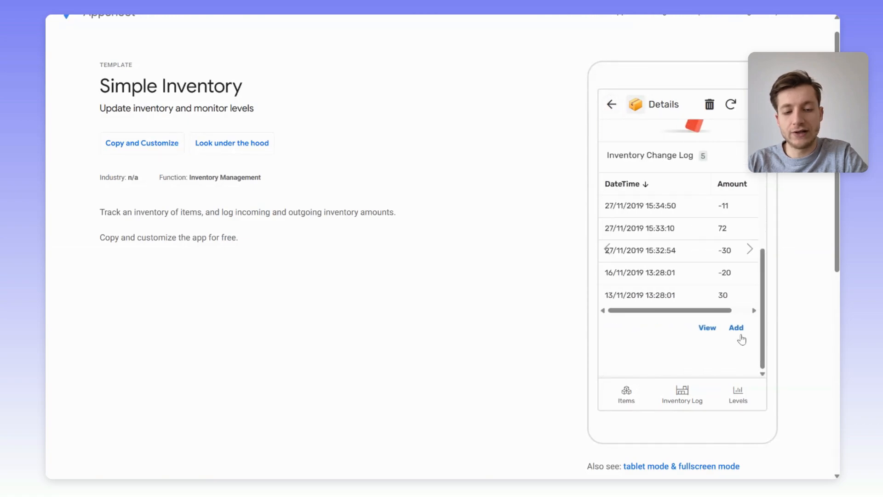
Step: Add an inventory change of 29 for the Hammer item and save the entry
click(738, 330)
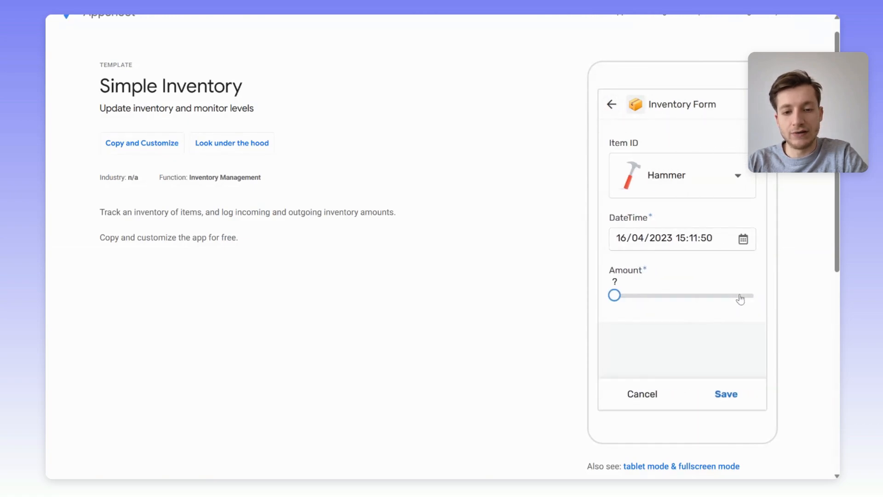
drag(613, 296, 706, 299)
click(727, 393)
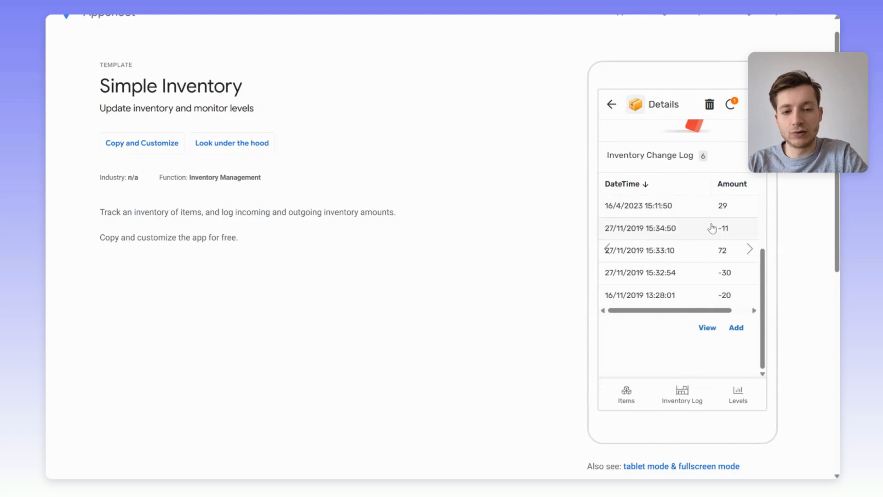
Step: View the stock Levels chart and look over the navigation options of the Simple Inventory app preview
click(737, 392)
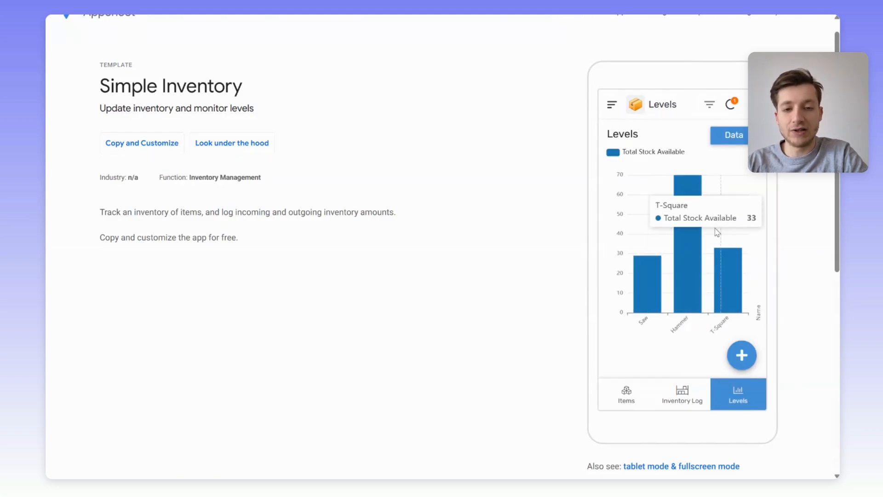
click(611, 106)
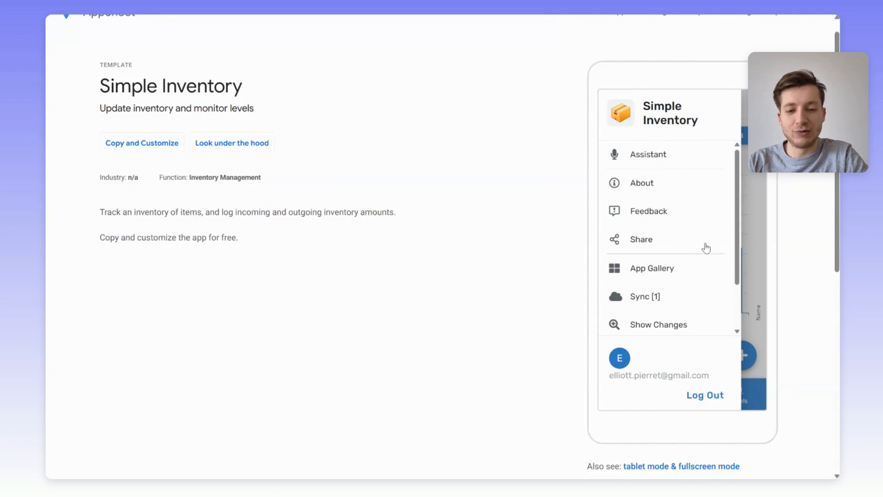
click(765, 224)
Step: Open the form for adding an item from the Levels view and look over its fields without filling them in
click(745, 360)
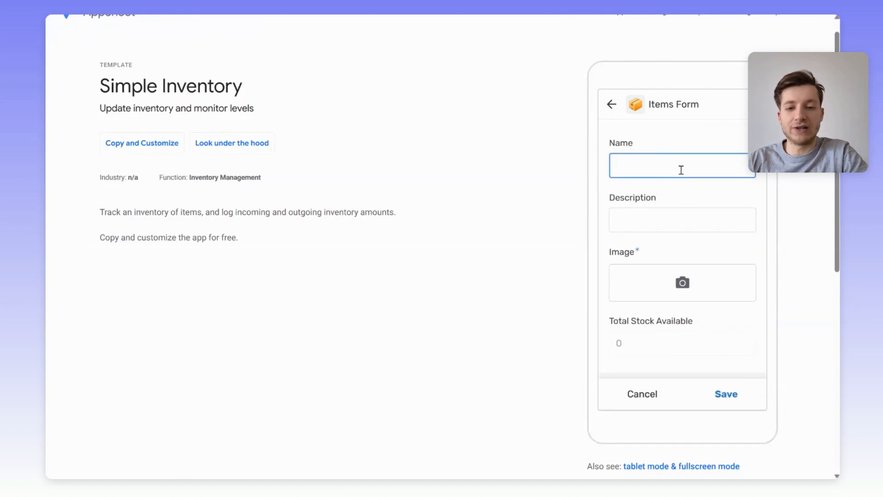
scroll(681, 170, down, 2)
scroll(683, 187, up, 3)
scroll(709, 285, down, 1)
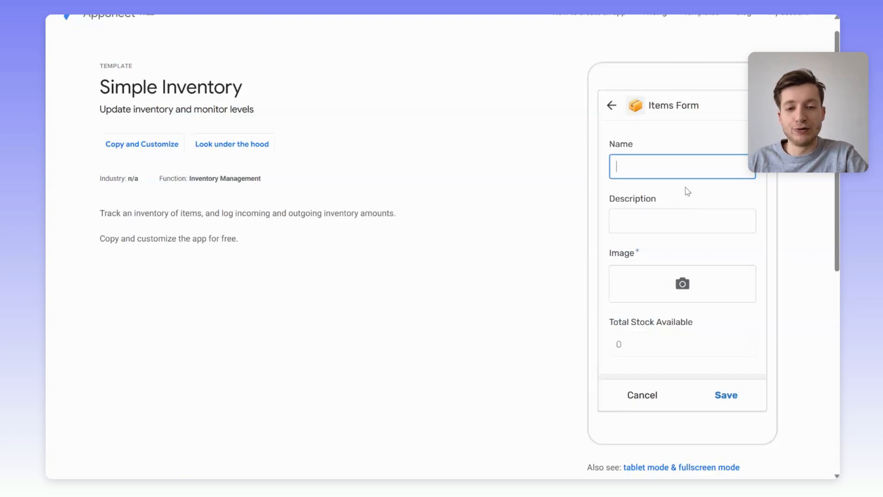
scroll(688, 191, down, 1)
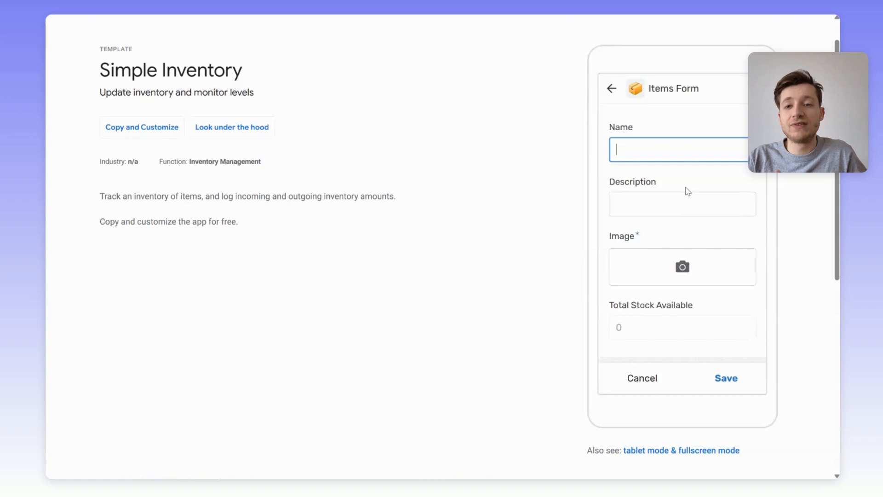
click(456, 242)
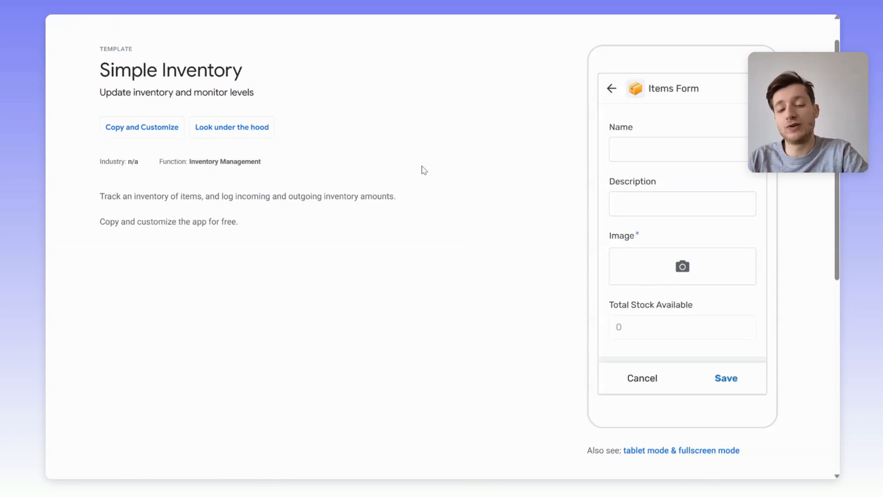
Step: Switch to the Simple Inventory app's editor and examine the columns of its Inventory table
click(424, 9)
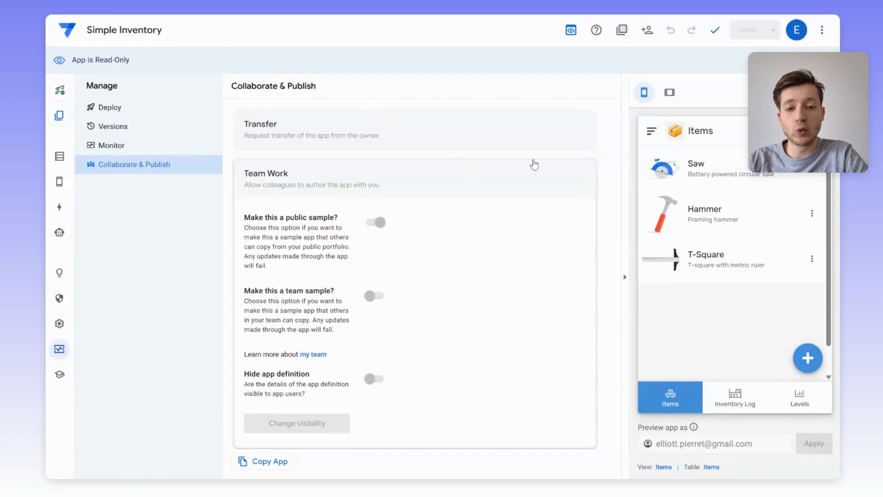
click(58, 161)
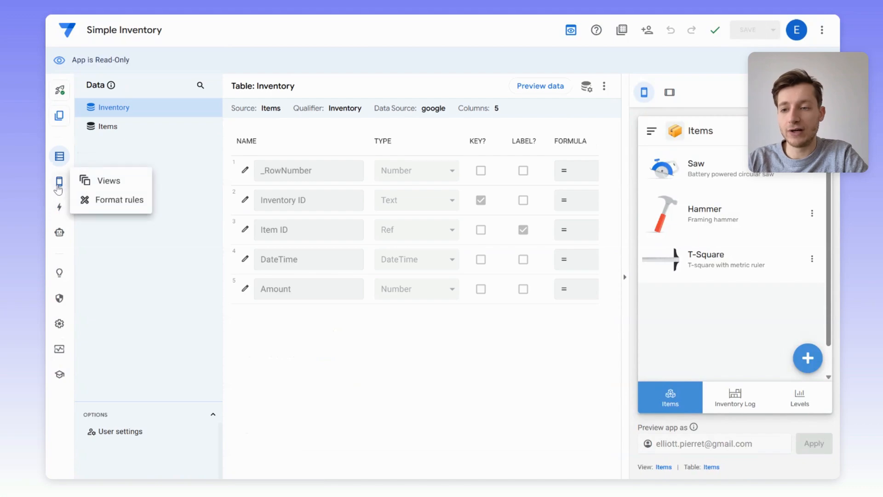
Step: Review the Inventory Log view's settings, and look at the Inventory Log and Levels views in the editor's app preview
click(58, 186)
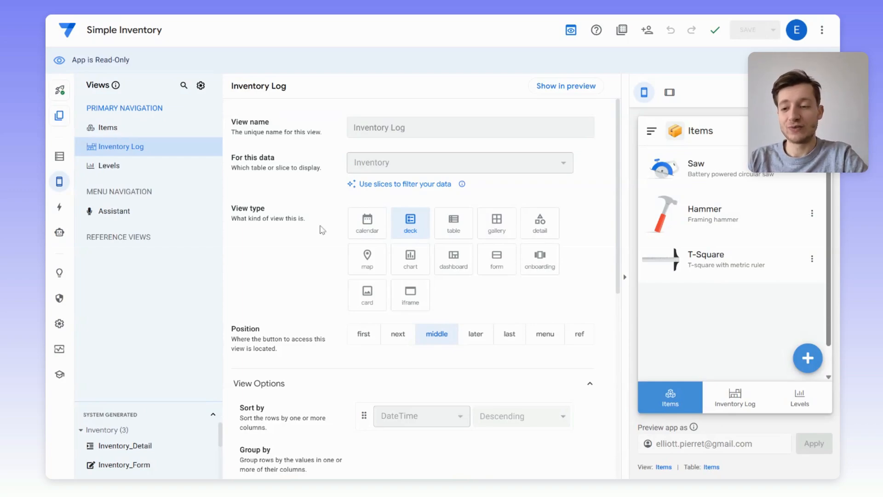
scroll(322, 230, down, 2)
scroll(323, 225, up, 2)
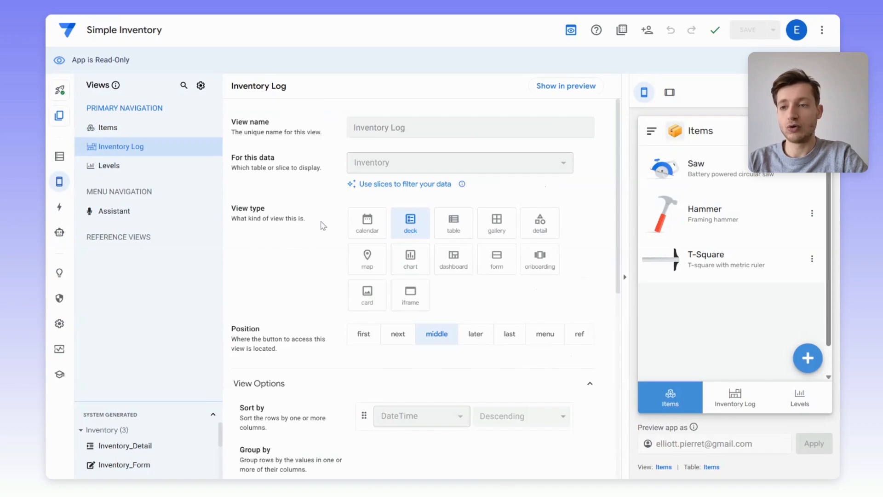
click(741, 396)
click(799, 399)
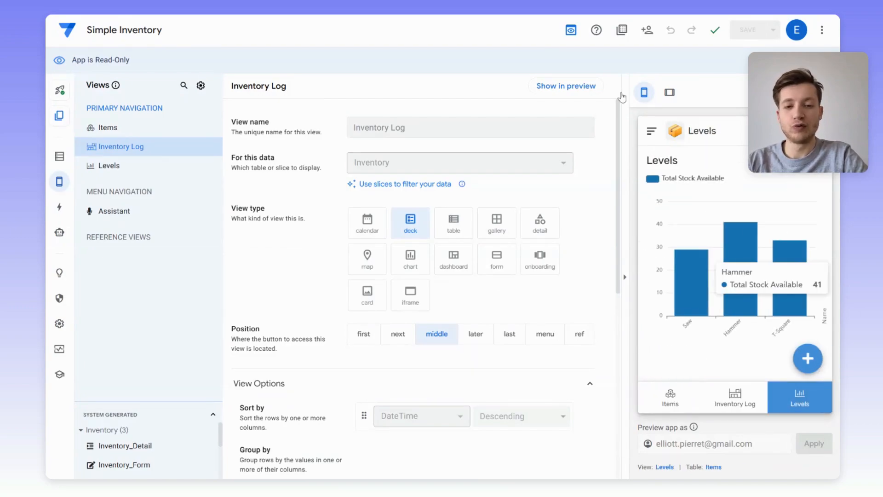